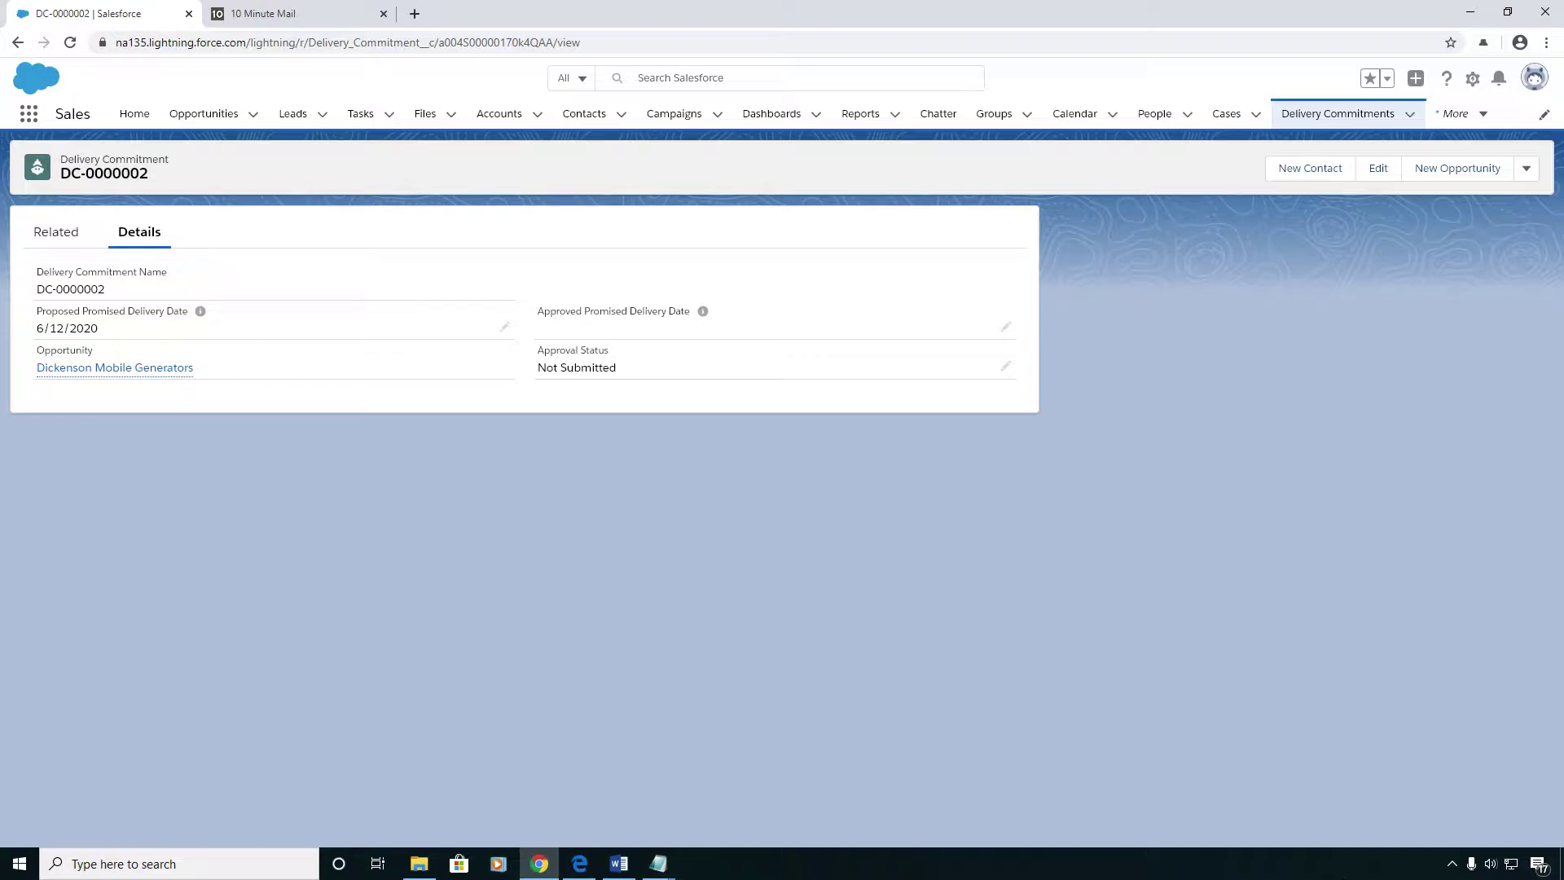
Step: Check the record's Approval Status values without changing the record
left_click_drag(60, 160, 170, 164)
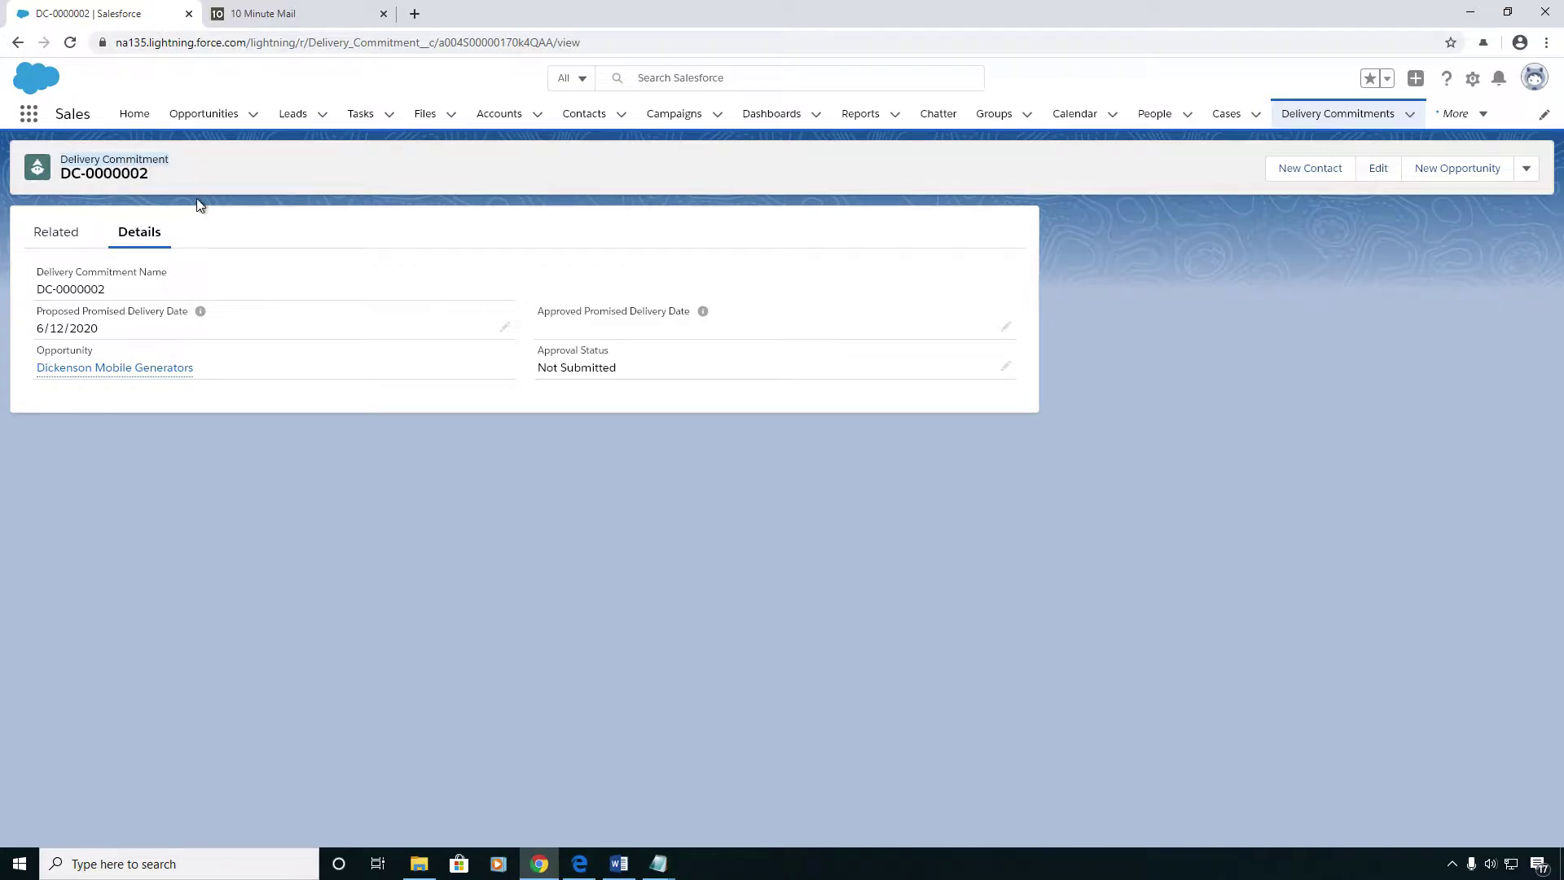
mouse_move(611, 871)
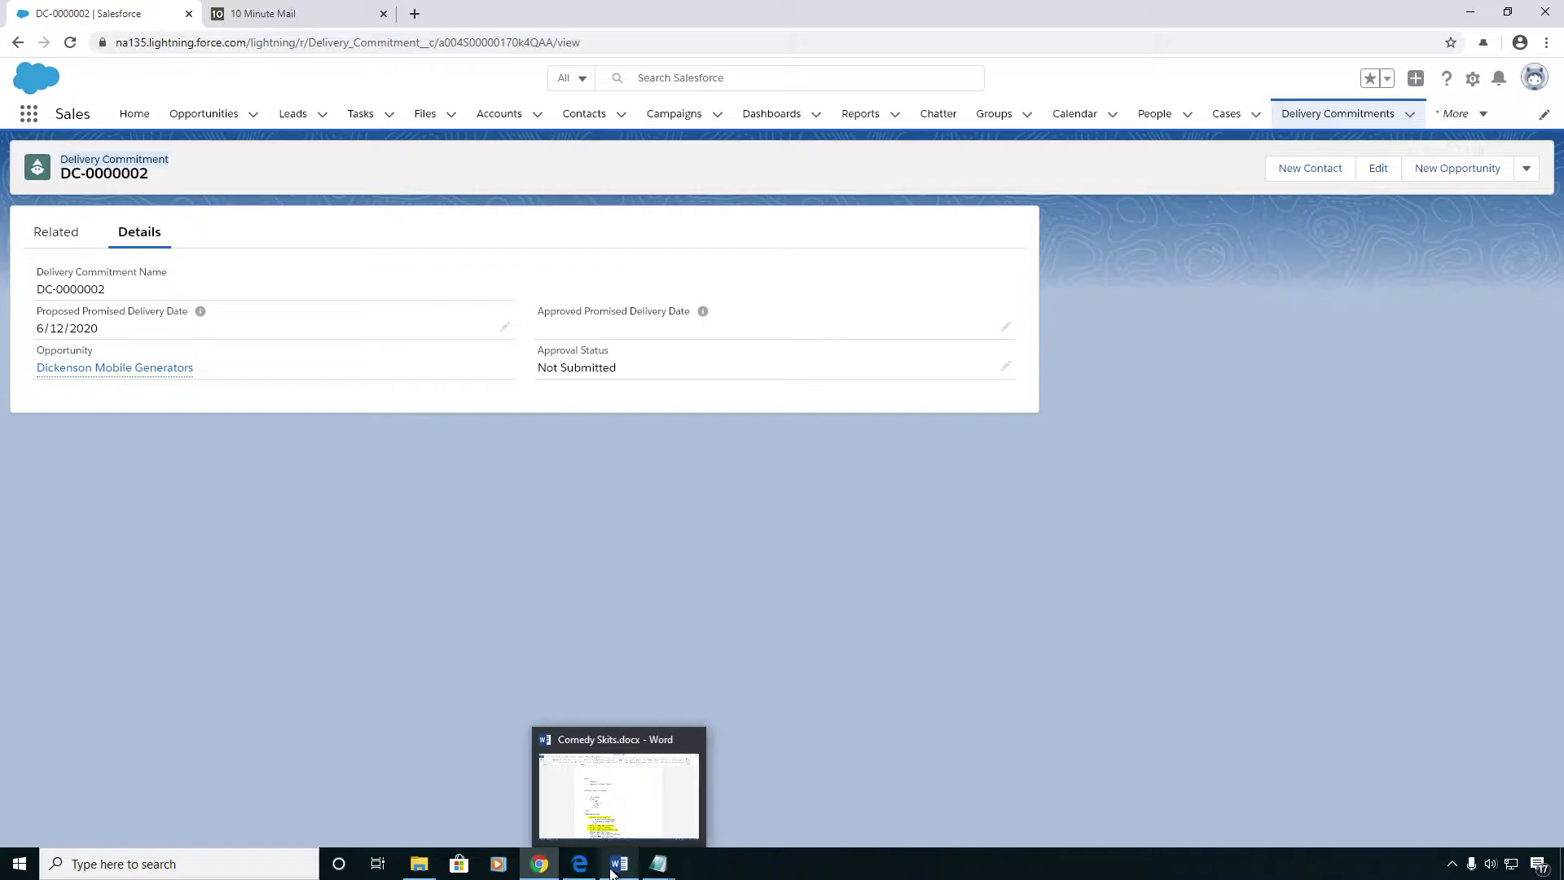
left_click_drag(100, 311, 339, 350)
left_click_drag(556, 310, 678, 324)
left_click(823, 603)
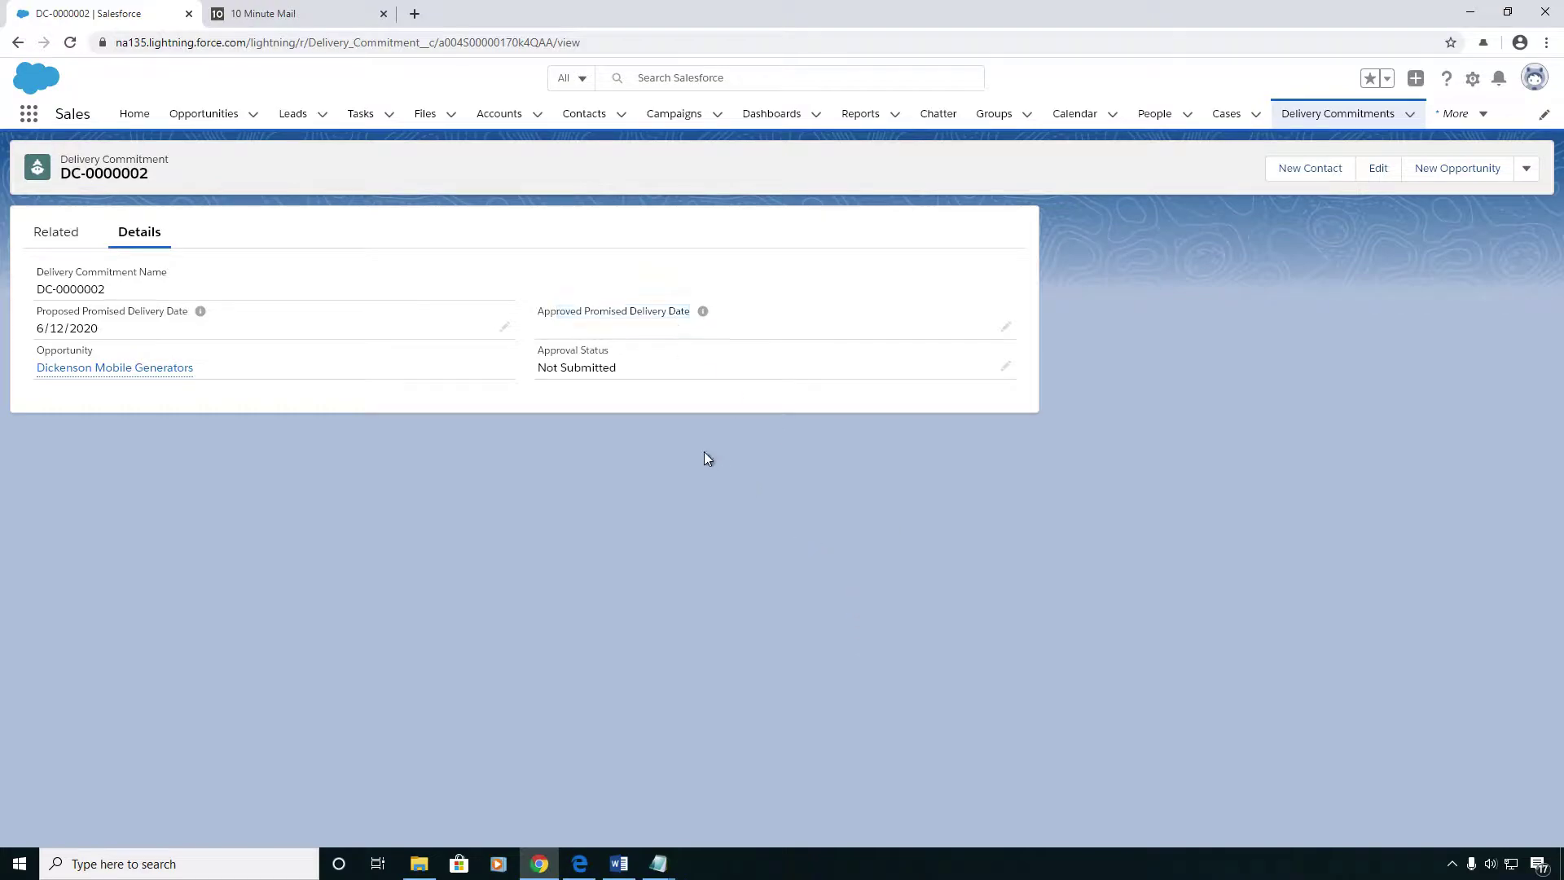
left_click_drag(551, 349, 624, 358)
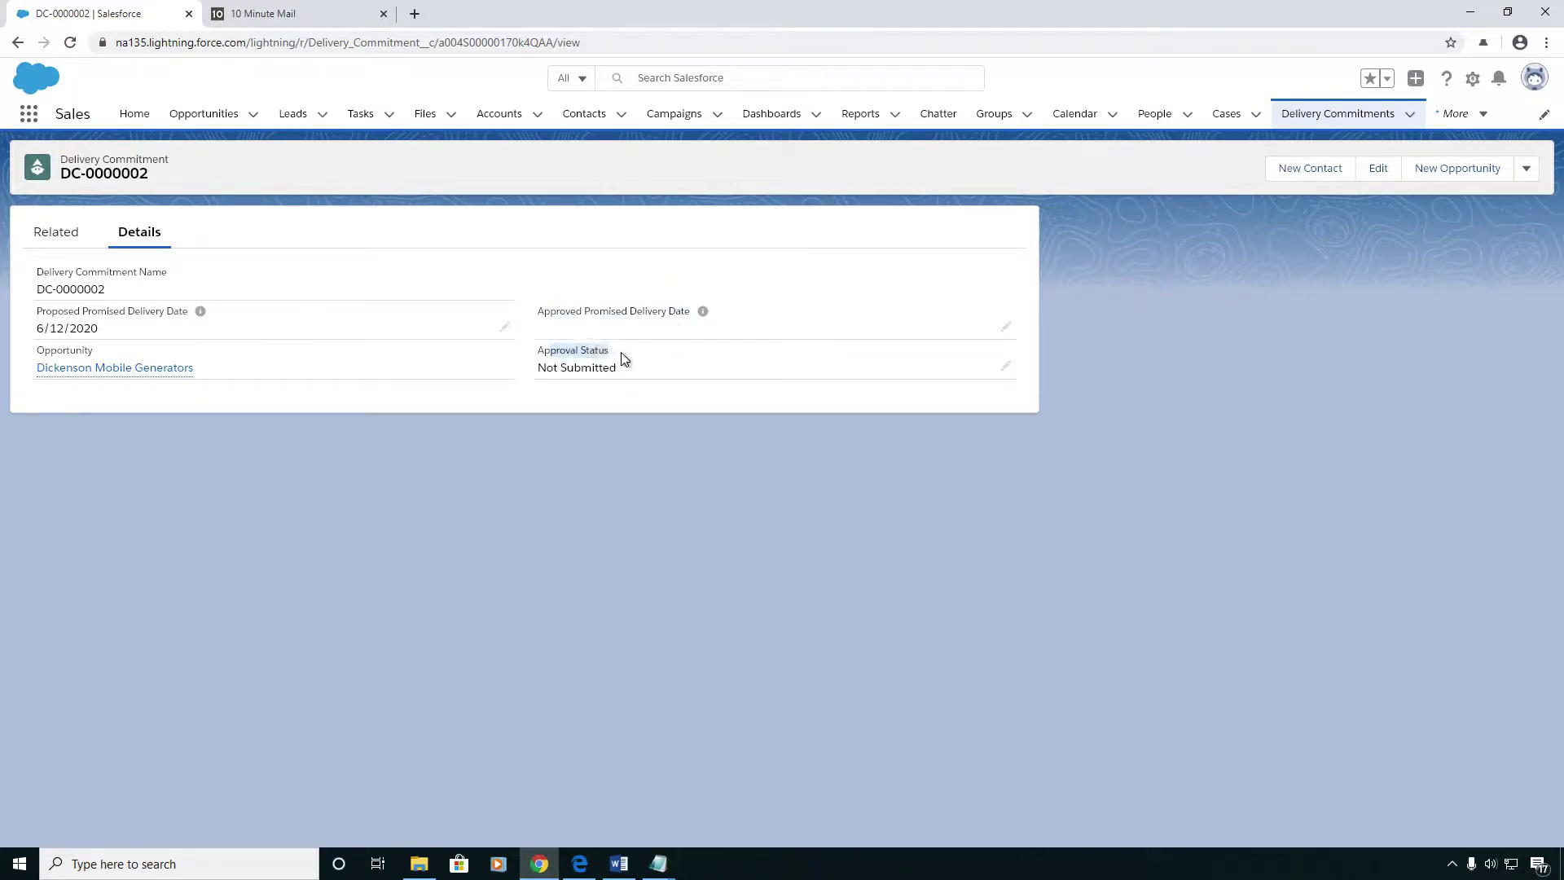
left_click(1006, 367)
left_click(958, 403)
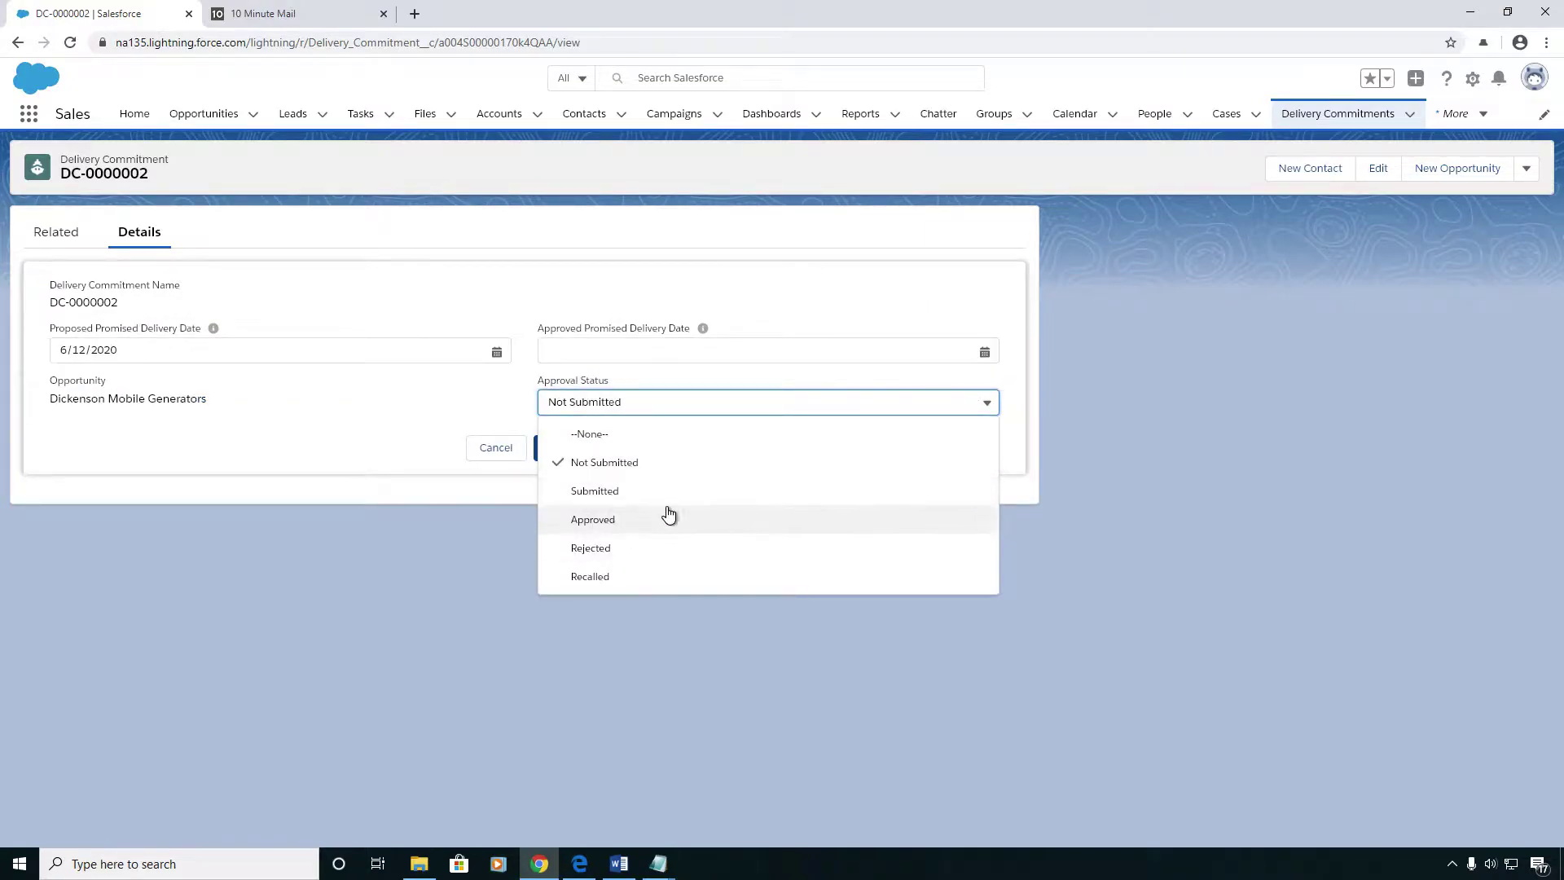
left_click(1345, 530)
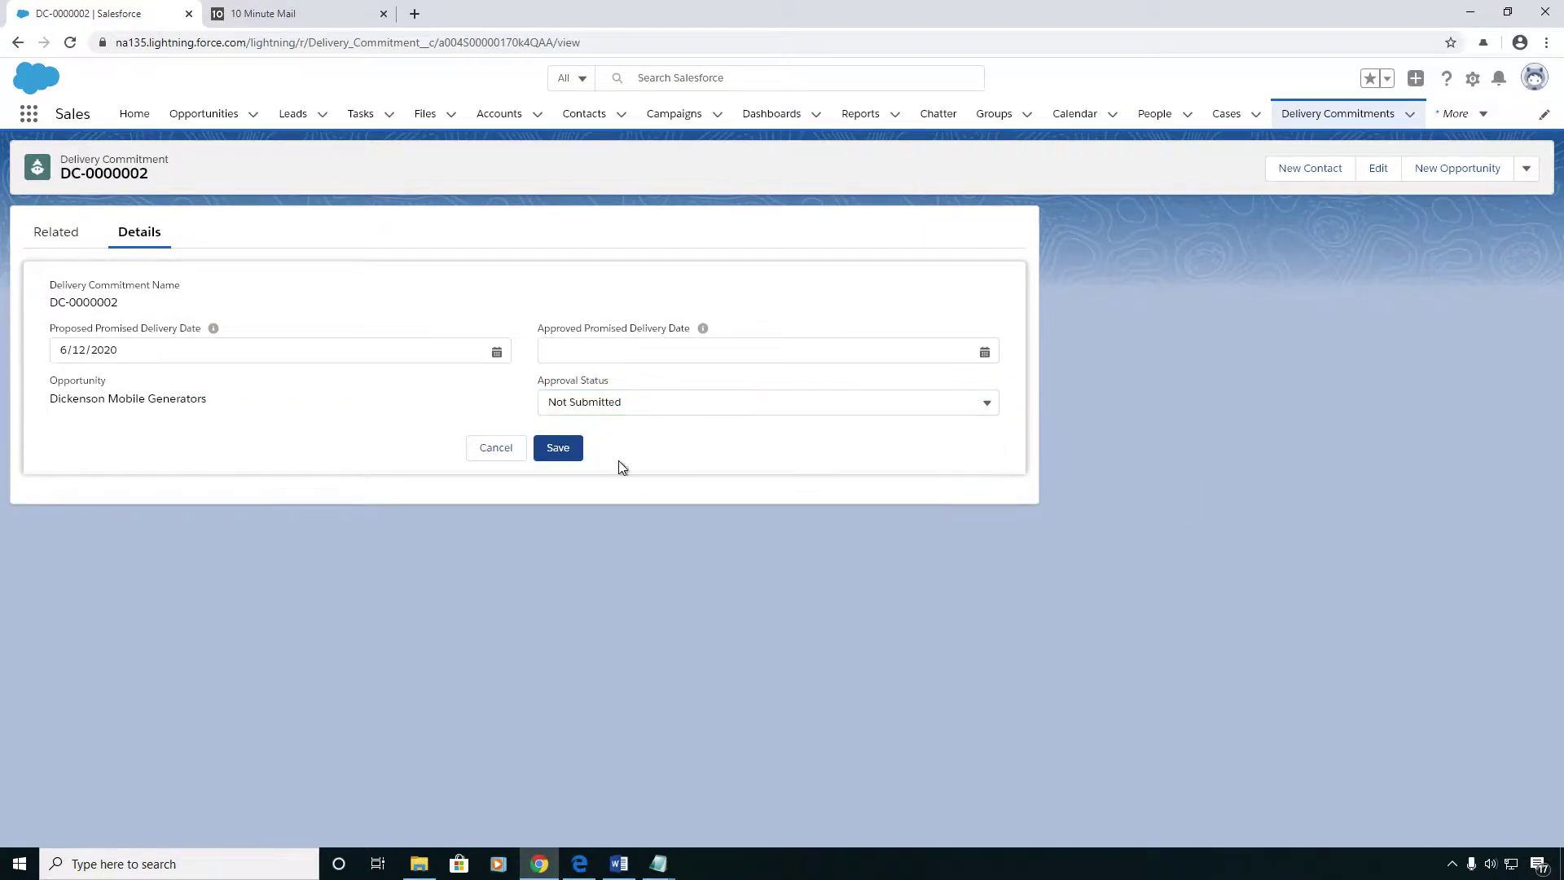
left_click(496, 453)
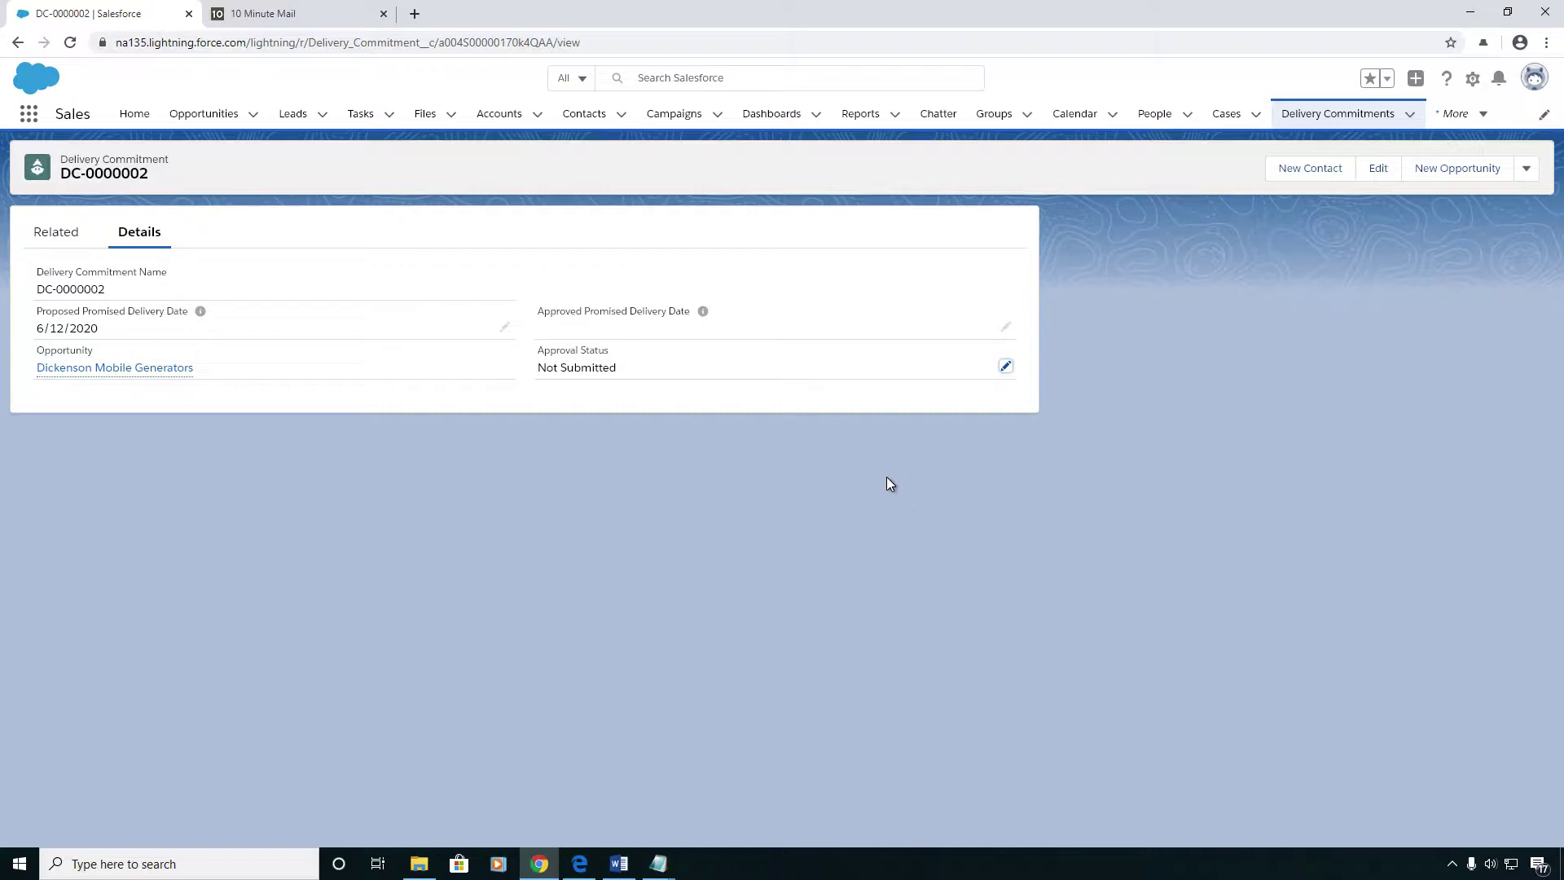
left_click(1193, 417)
Step: Go to Setup's Approval Processes page, keeping Delivery Commitment as the managed object
left_click(1472, 84)
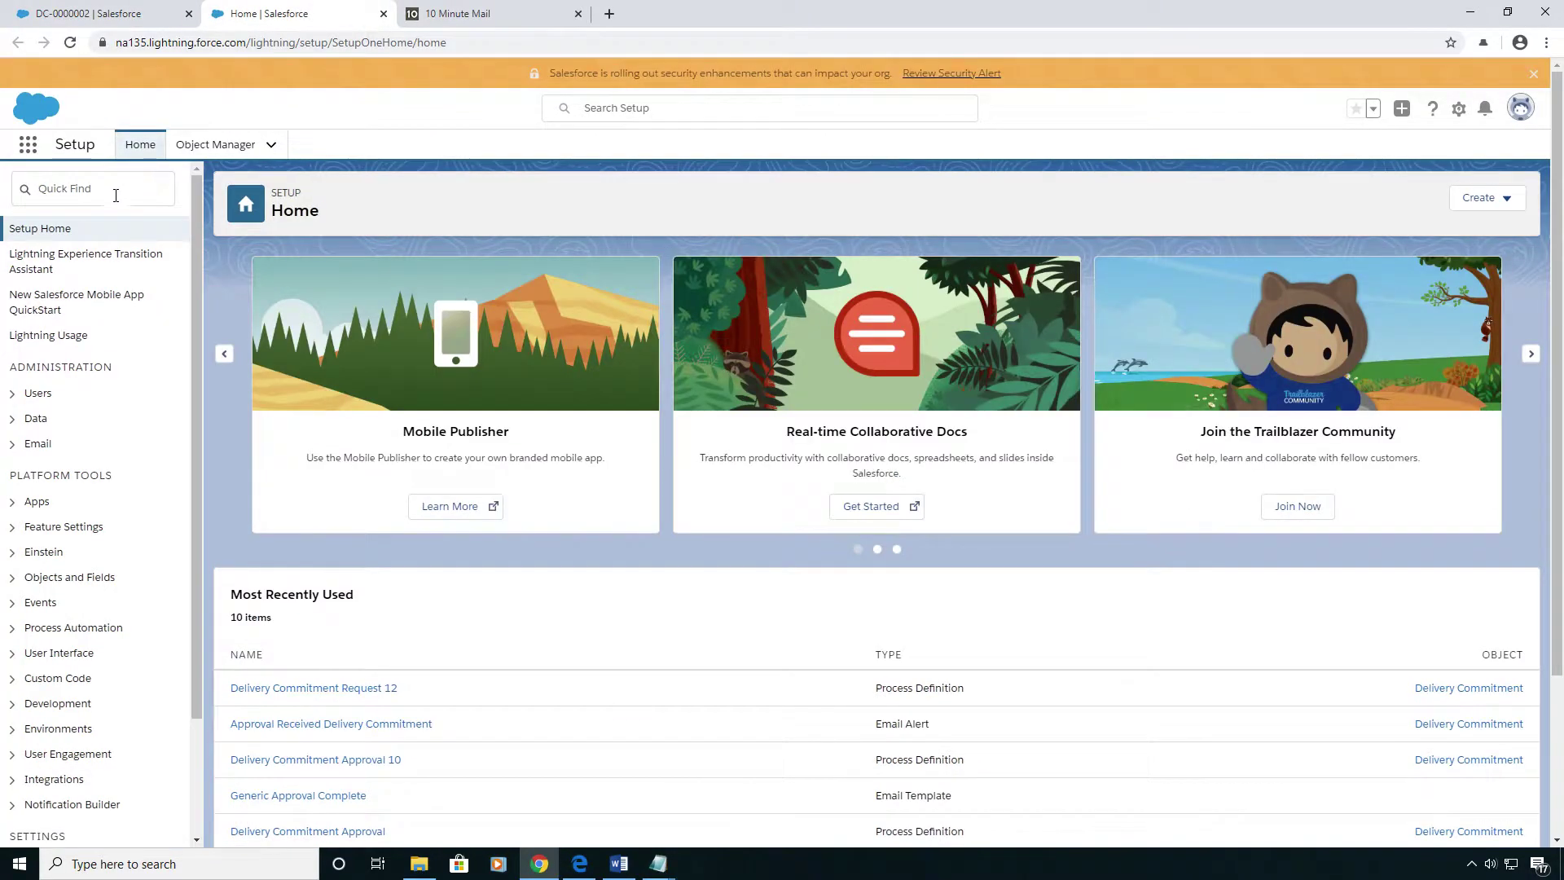
left_click(122, 191)
type("approval")
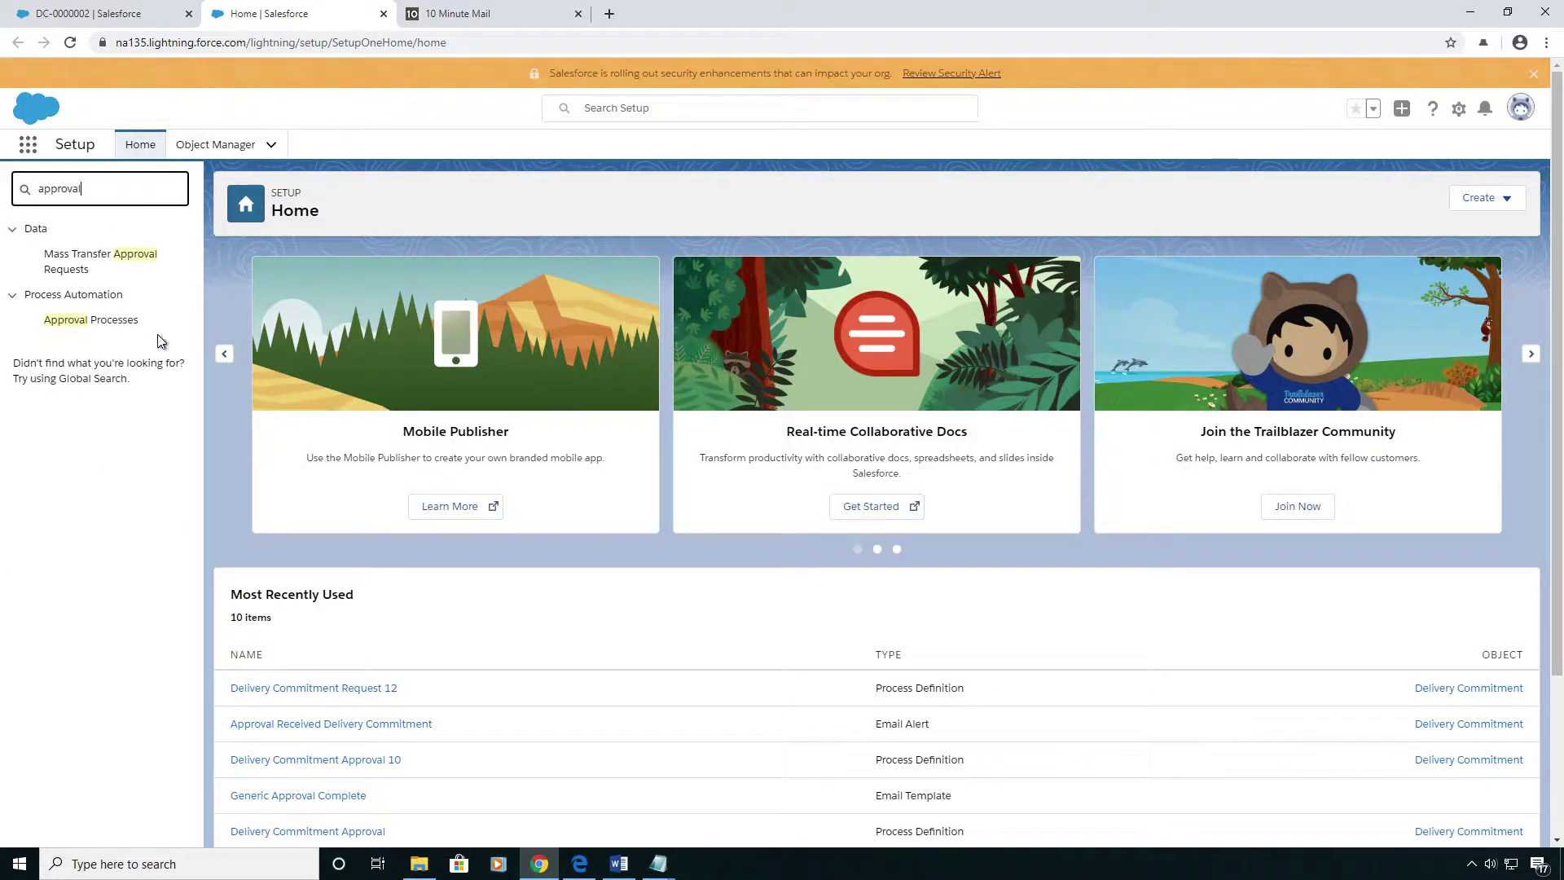
left_click(109, 322)
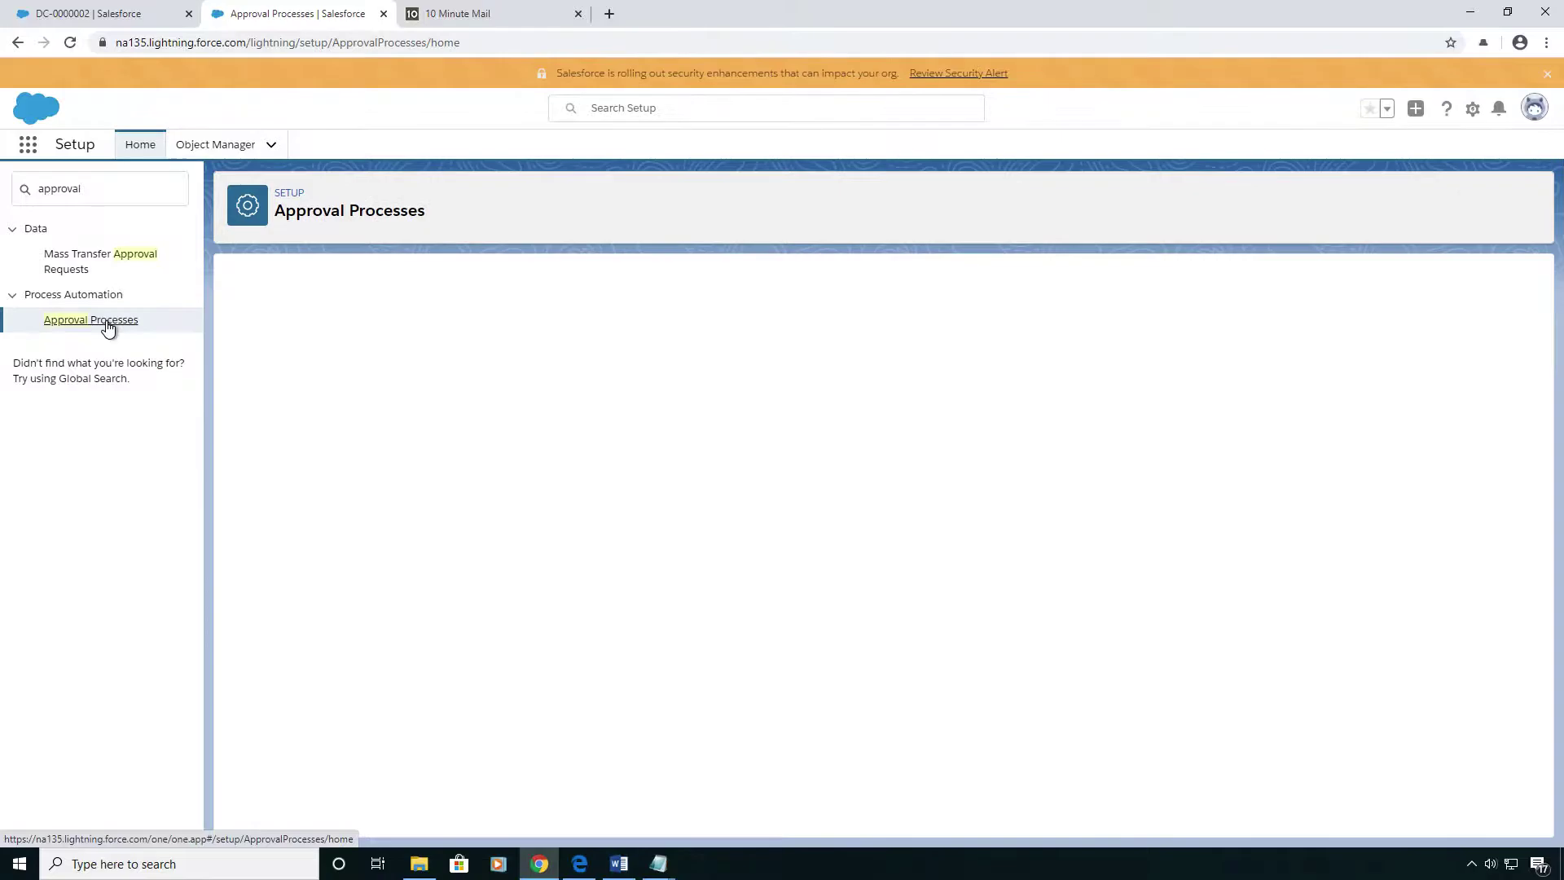
left_click(968, 434)
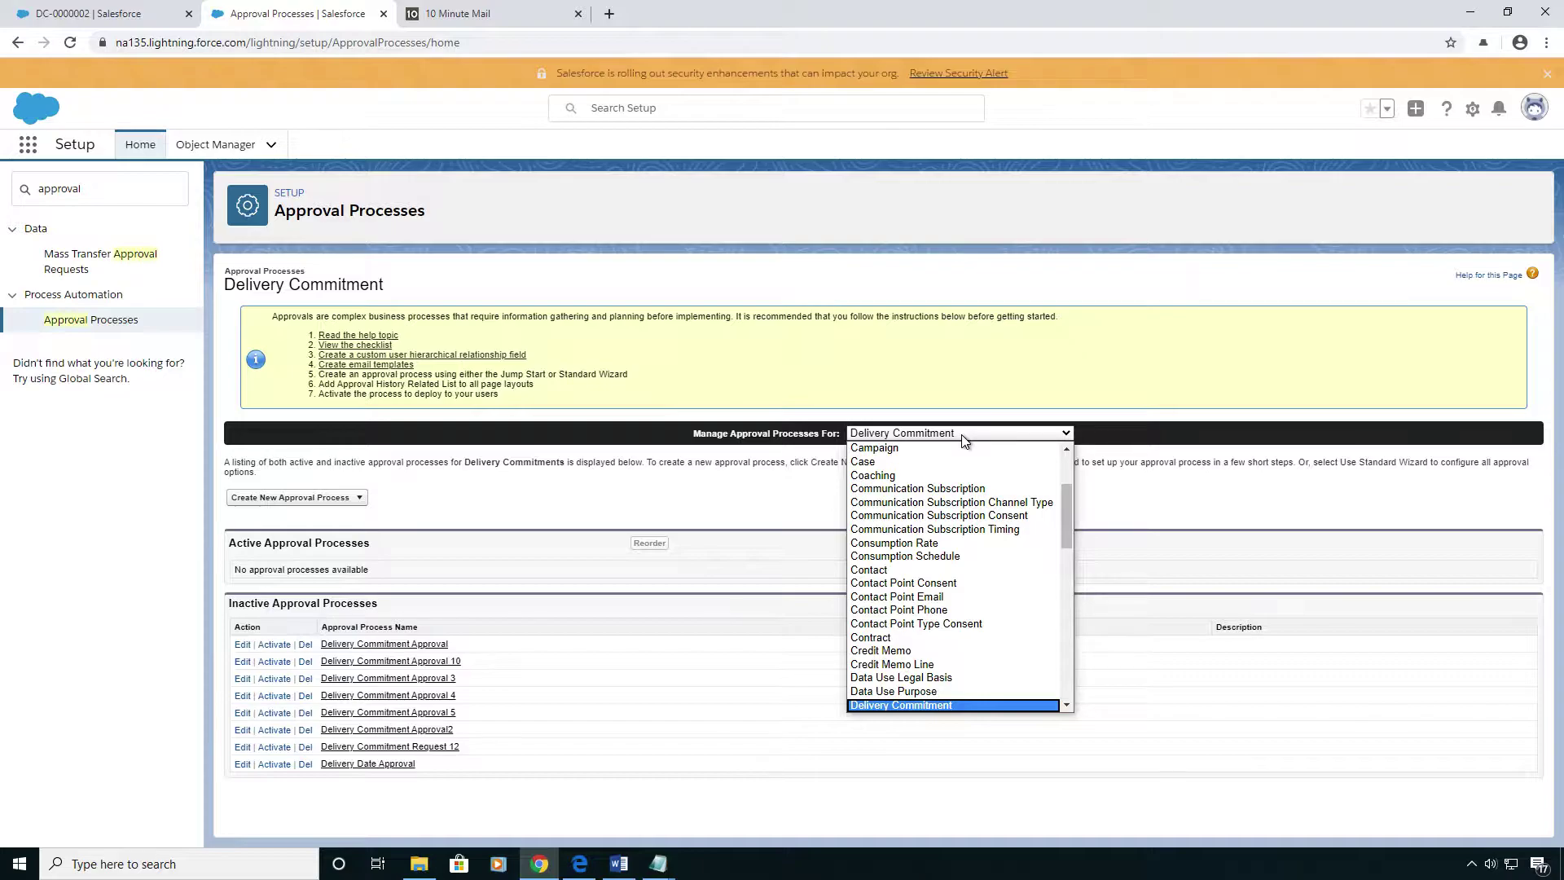
left_click(969, 705)
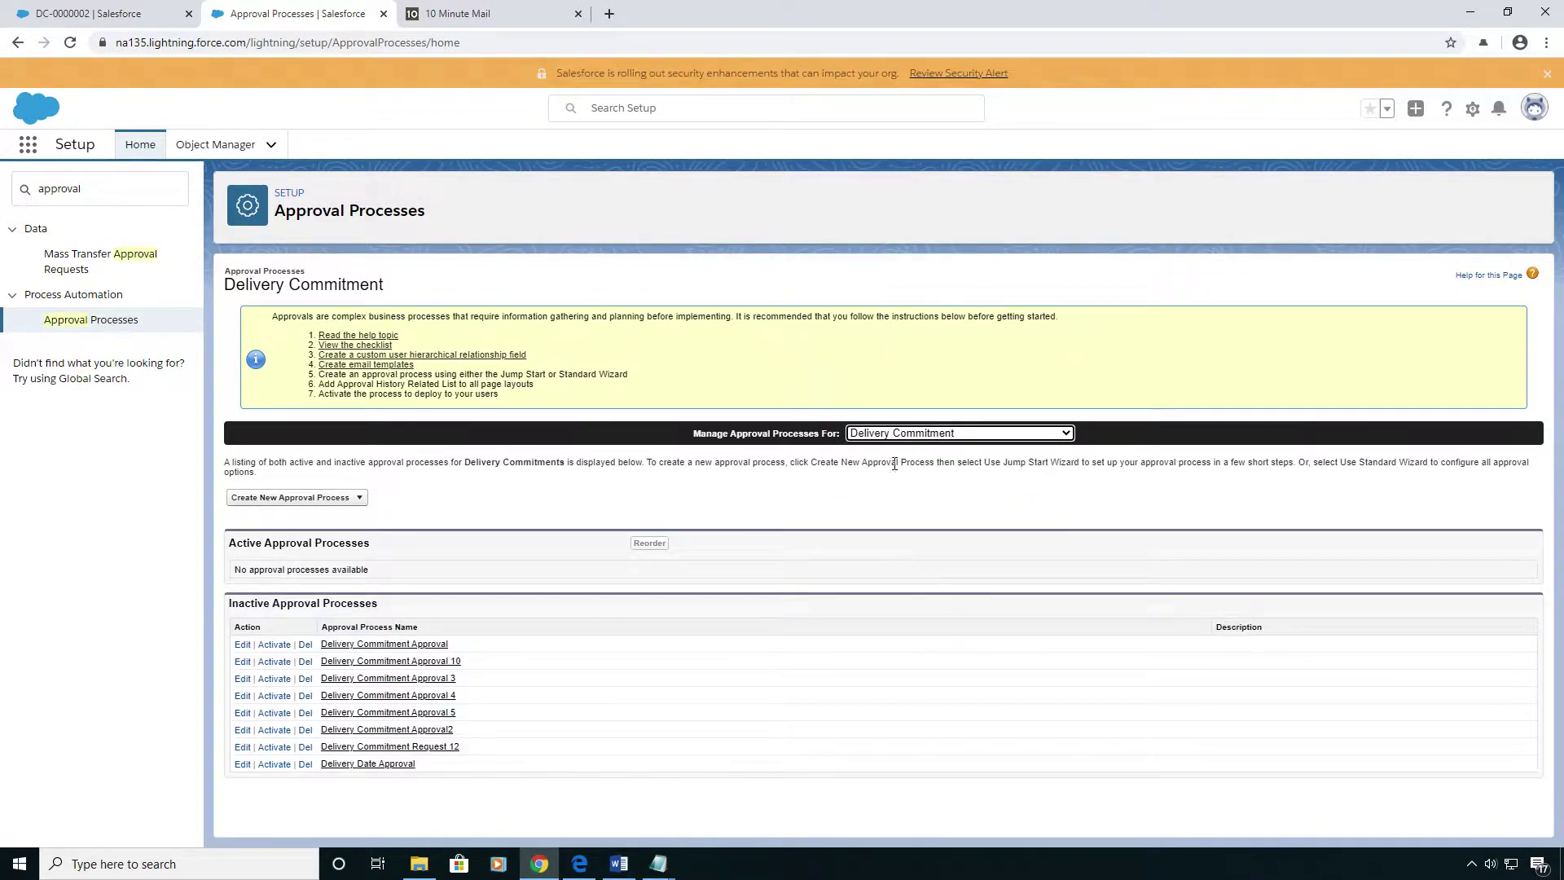
left_click(360, 499)
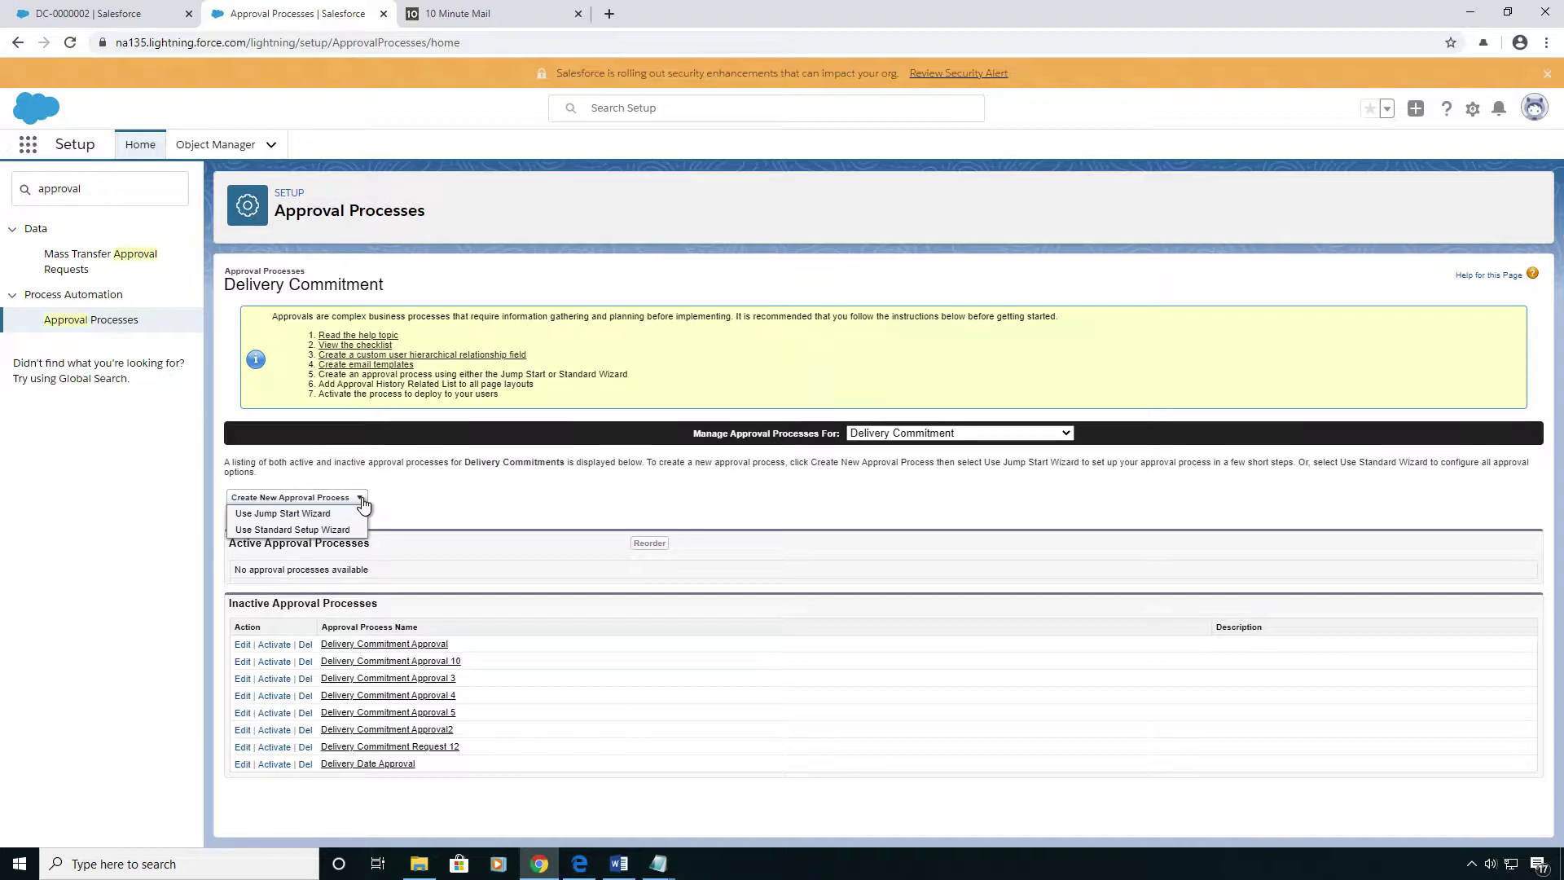
Step: Start the standard setup wizard and name the process 'Delivery Commitment'
left_click(331, 531)
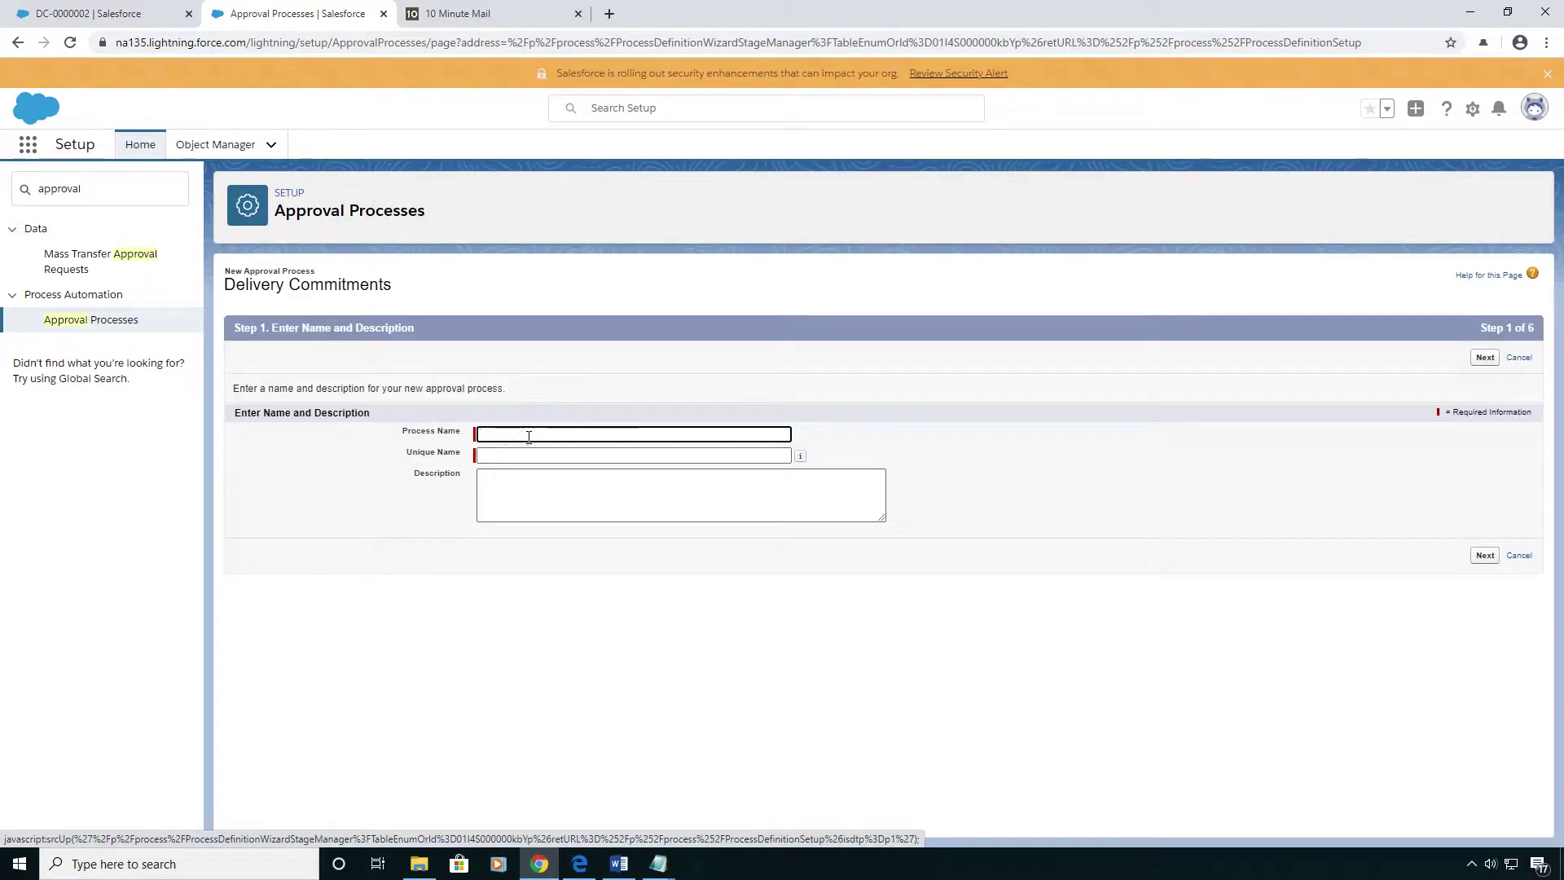
type("Delivery COmmitment")
key("Left")
key("Left")
key("Left")
key("Left")
key("Left")
key("Left")
key("Left")
key("Left")
key("shift+Left")
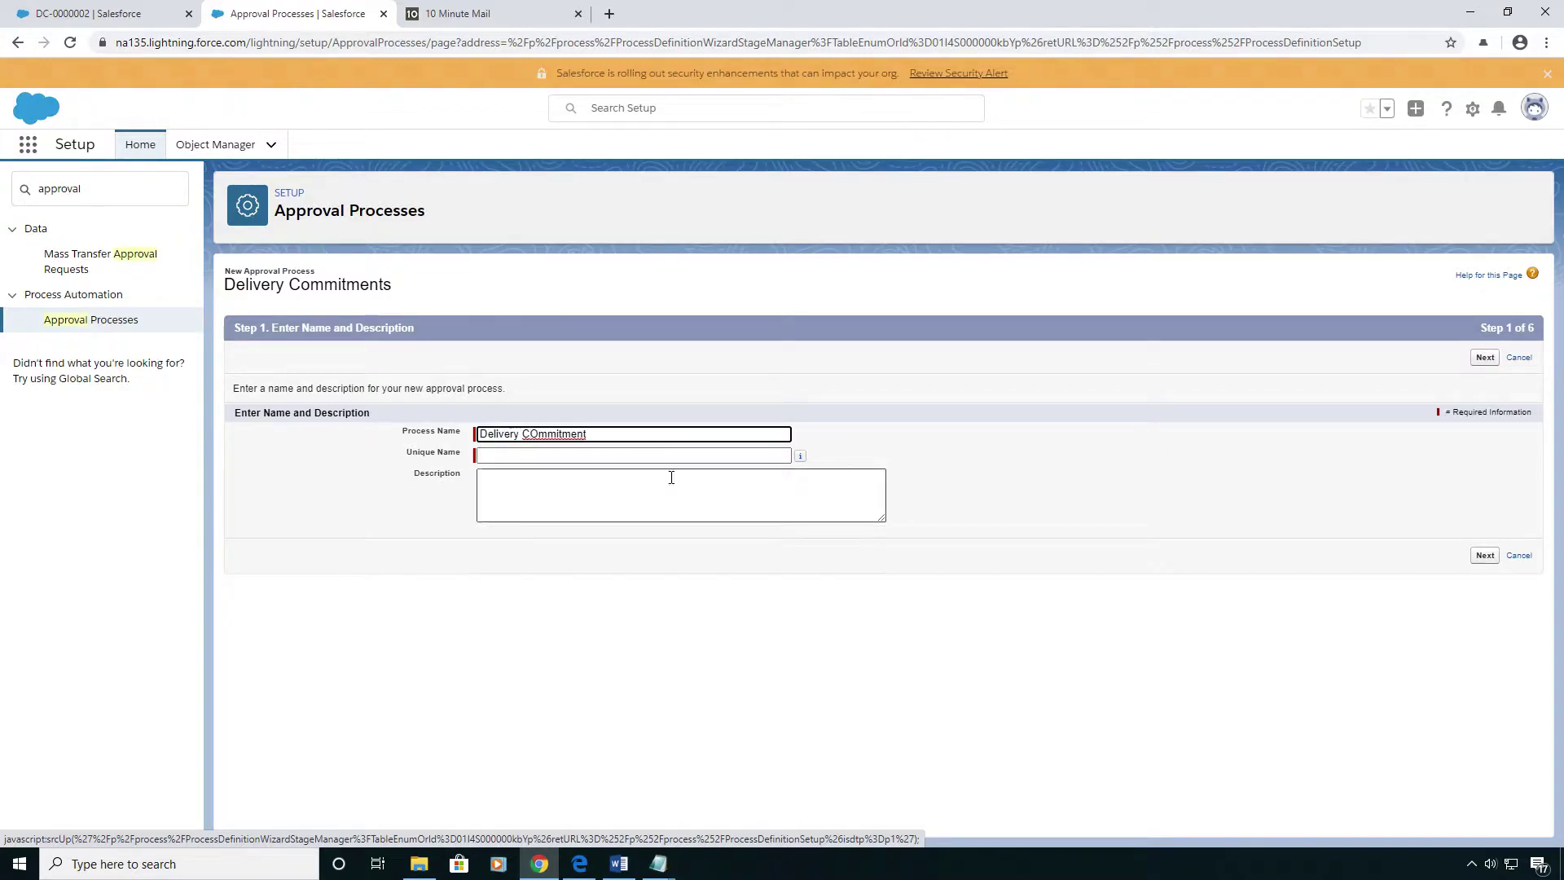
type("o")
left_click(964, 505)
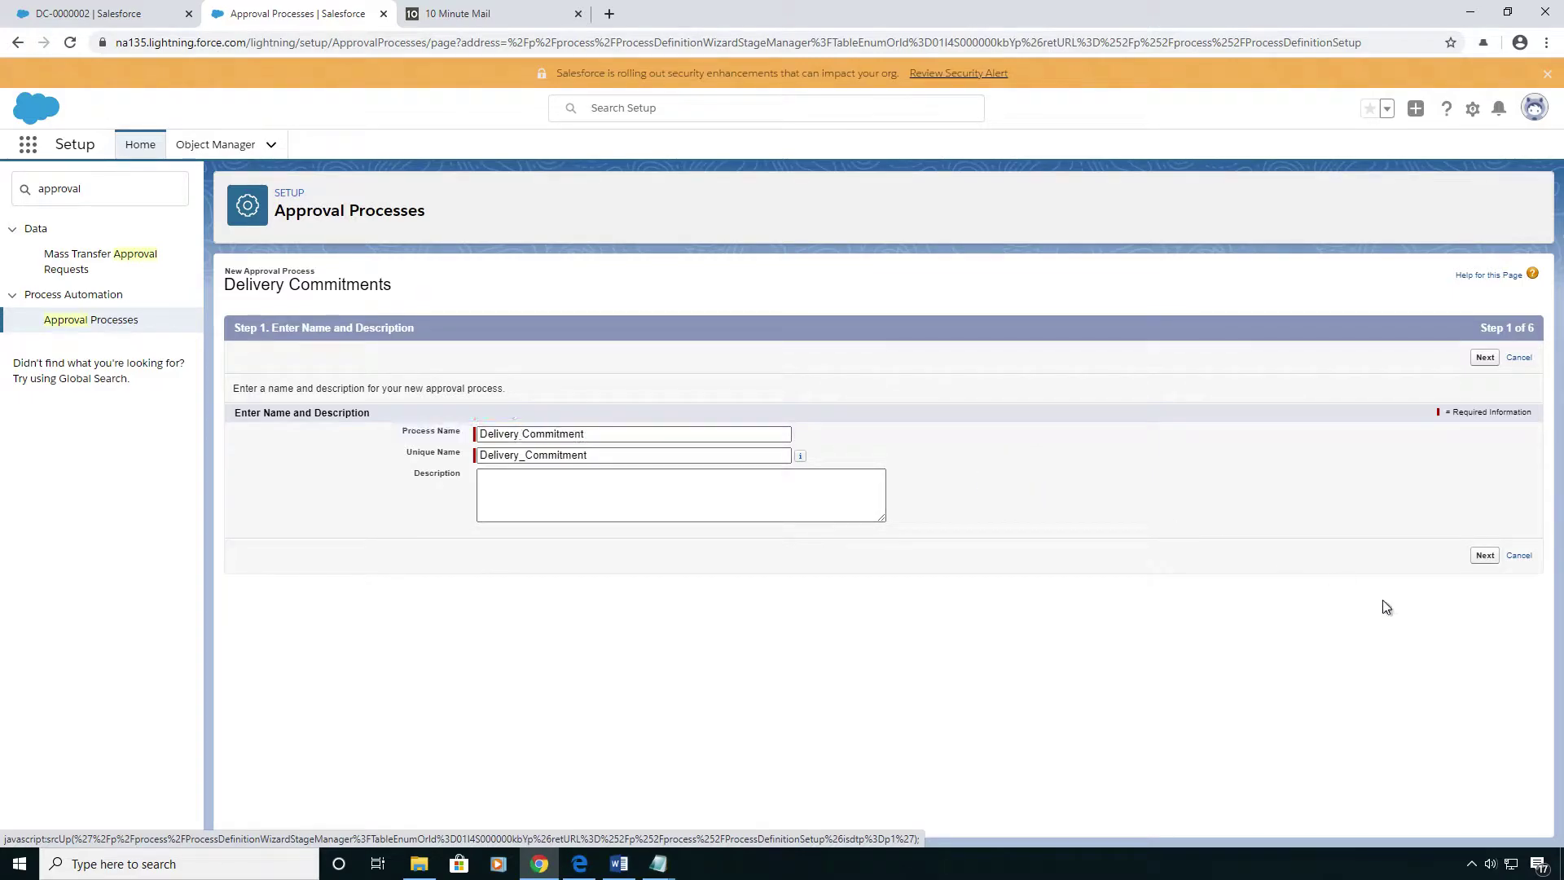
left_click(1484, 557)
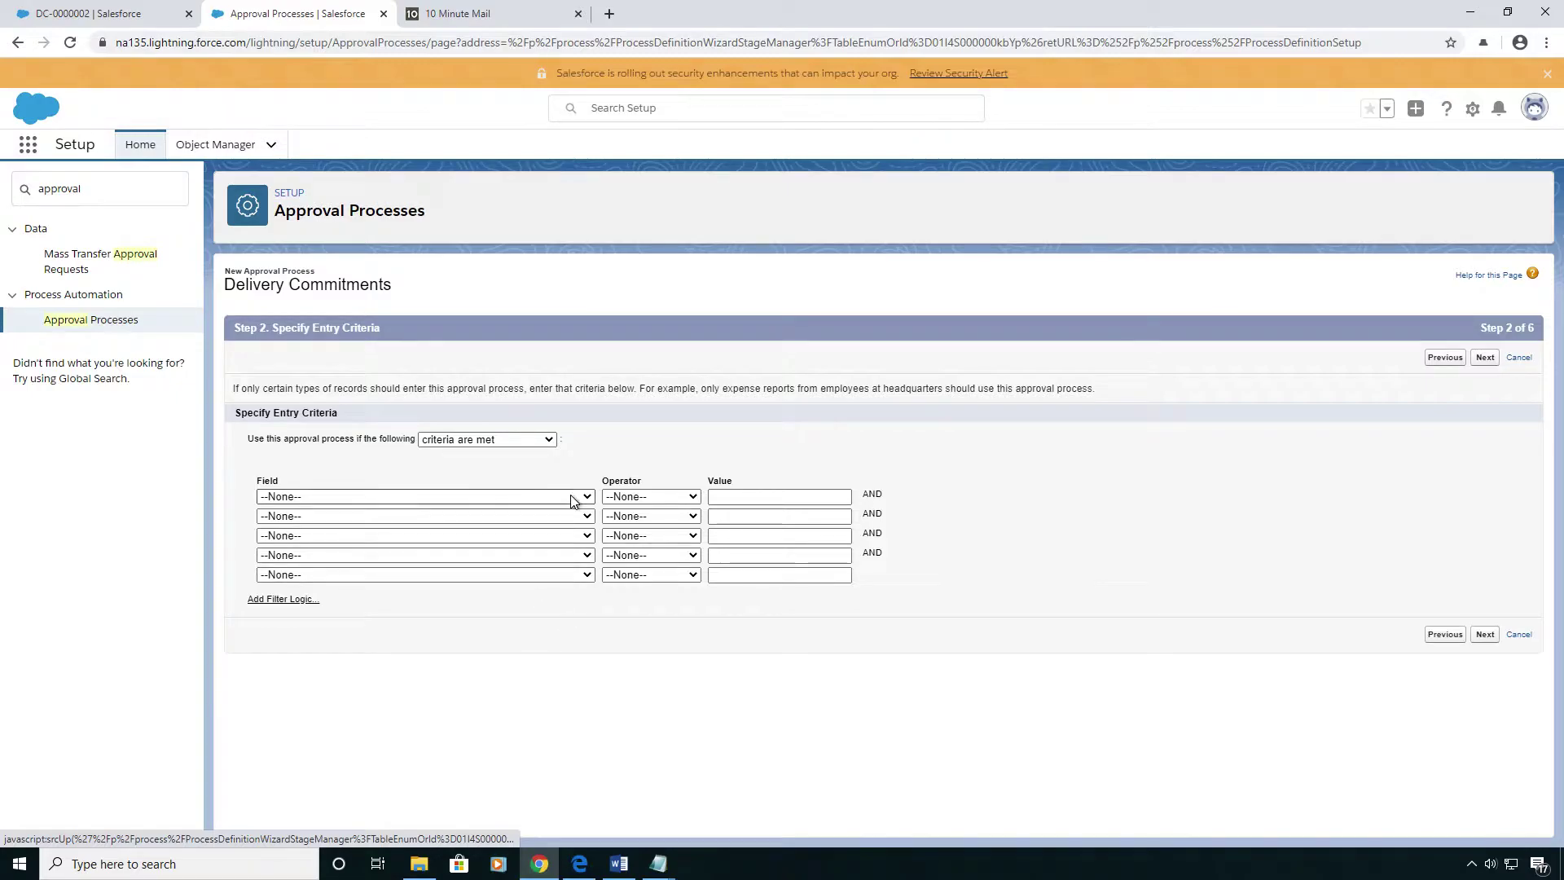
Step: Set entry criteria: Proposed Promised Delivery Date greater than TODAY
left_click(505, 497)
left_click(429, 619)
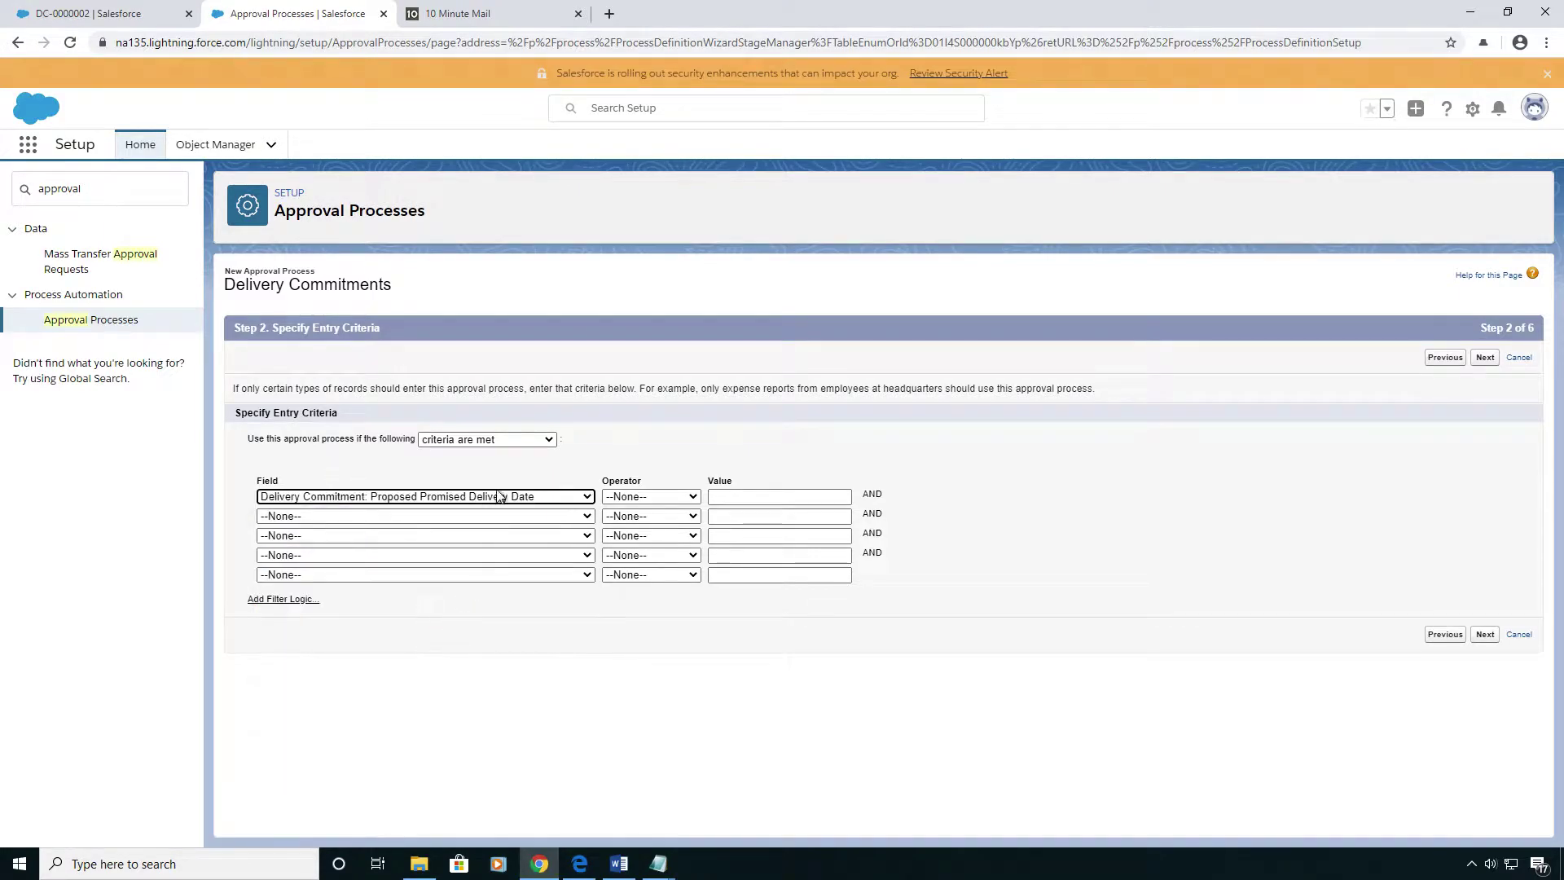
left_click(643, 498)
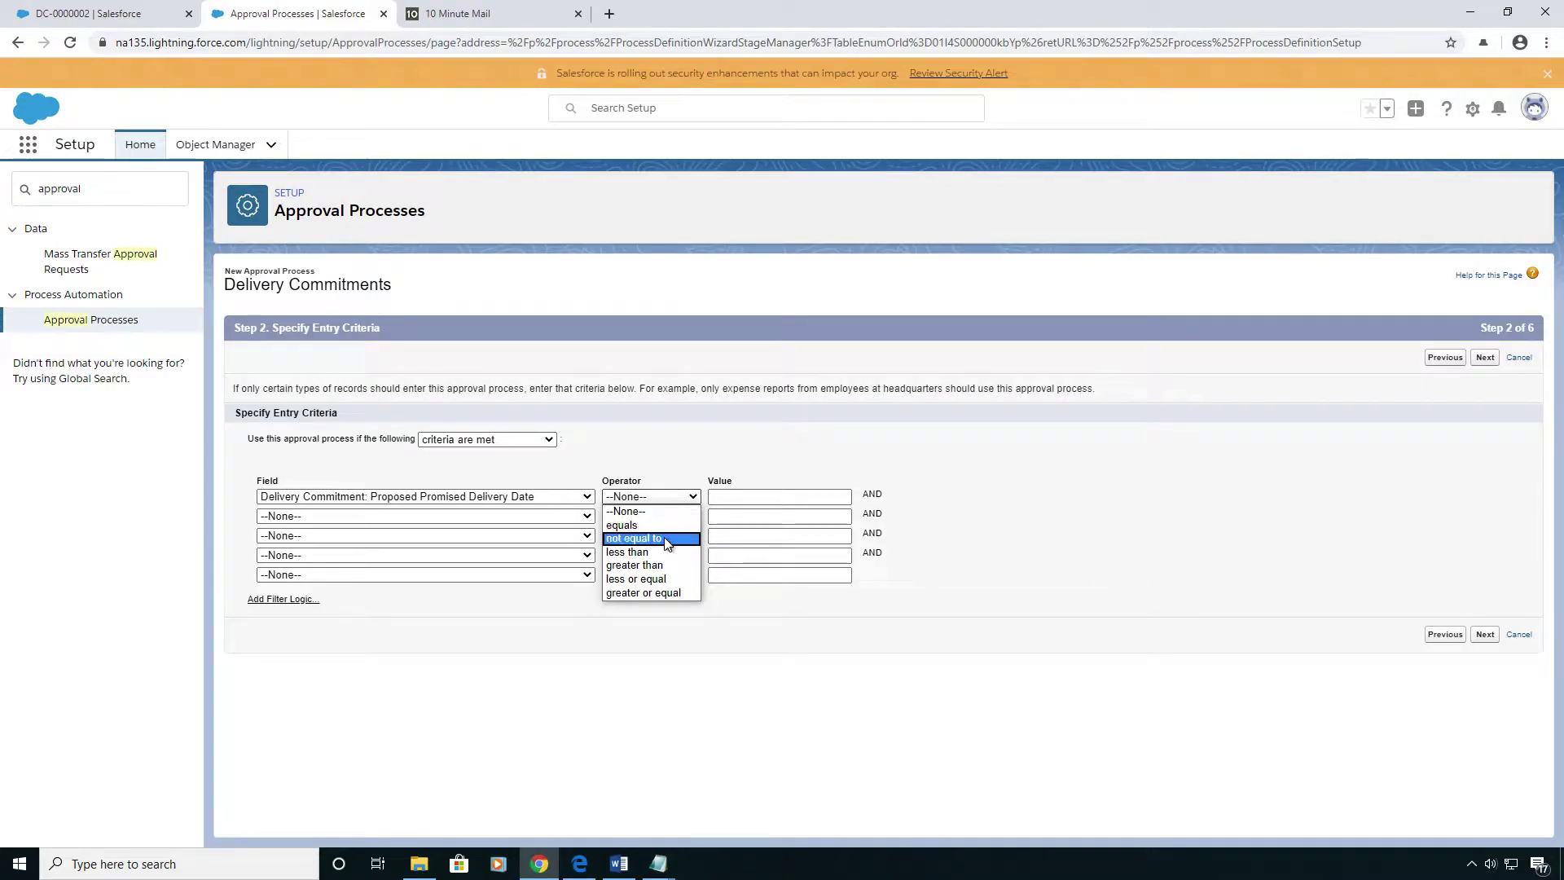
left_click(652, 564)
left_click(715, 497)
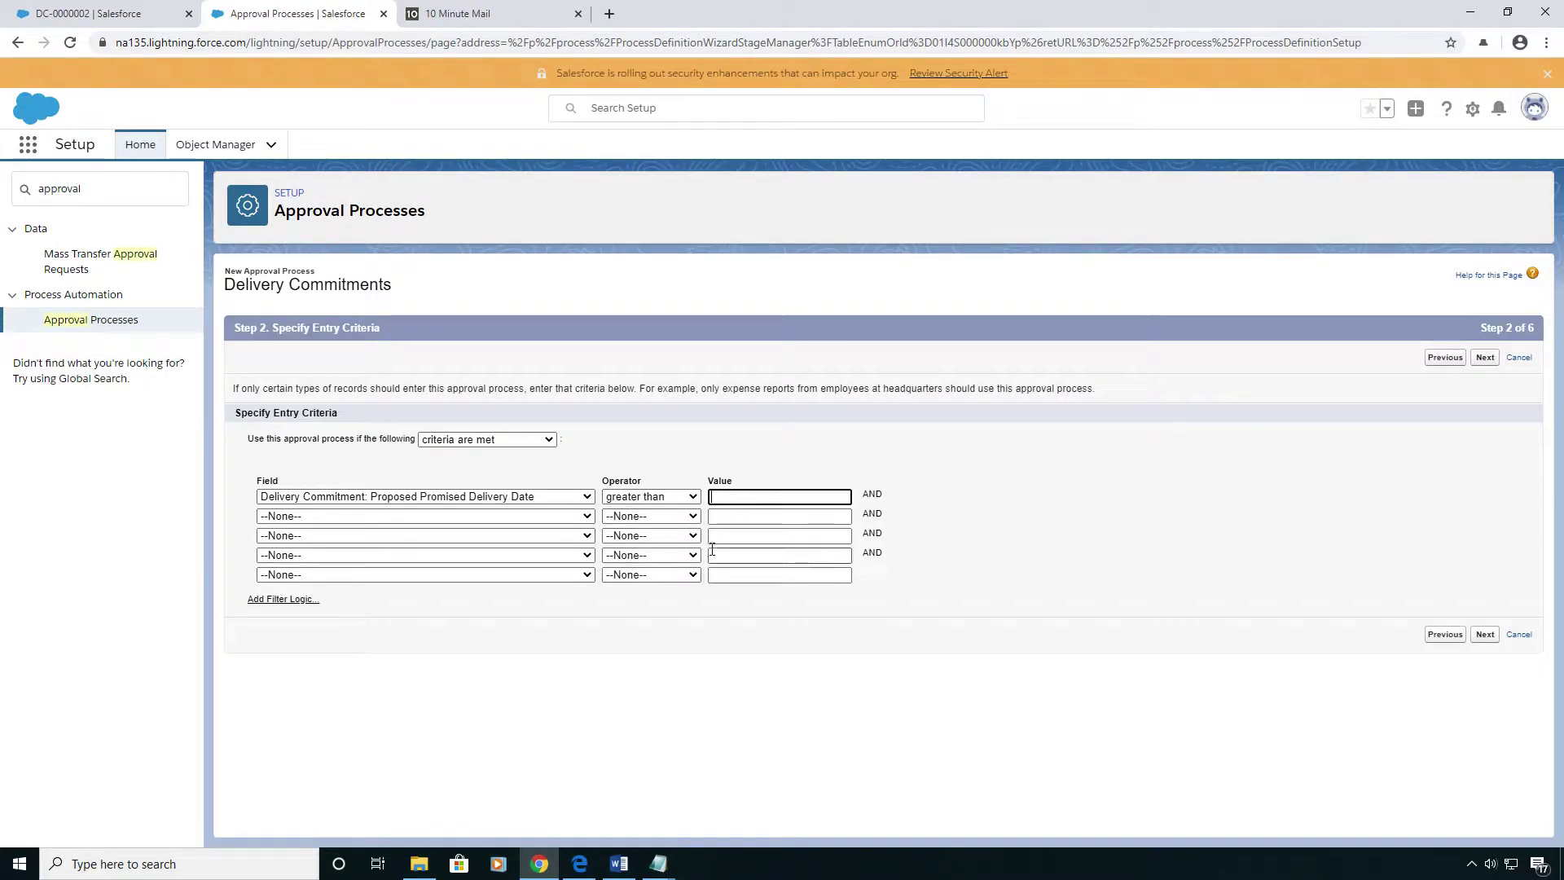
type("TODAY")
left_click(1484, 634)
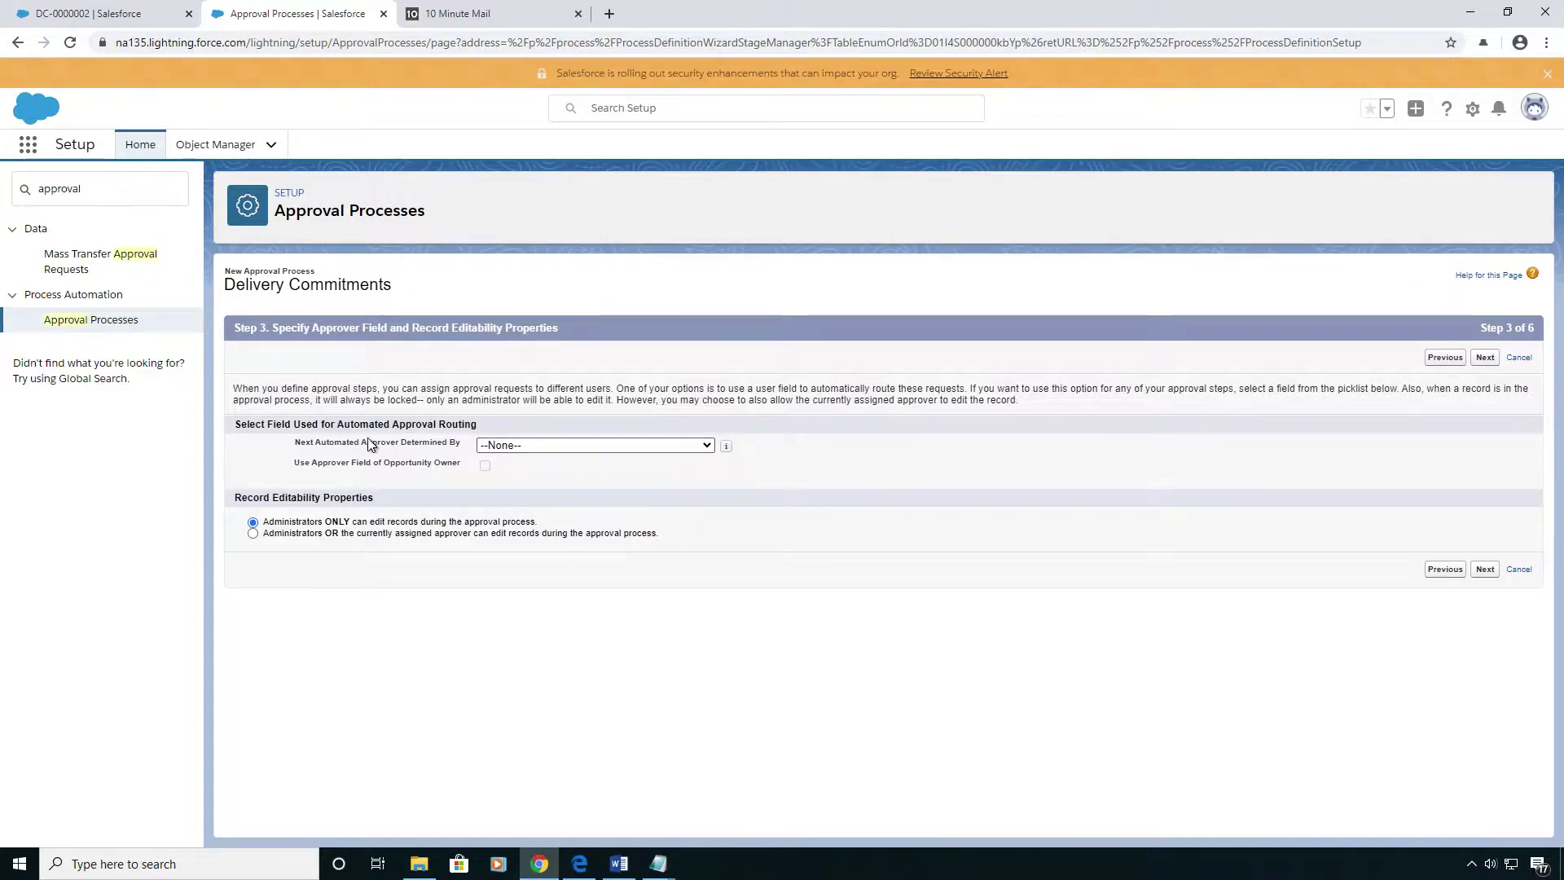
Step: Leave approver routing unset and let the currently assigned approver also edit records
left_click(578, 445)
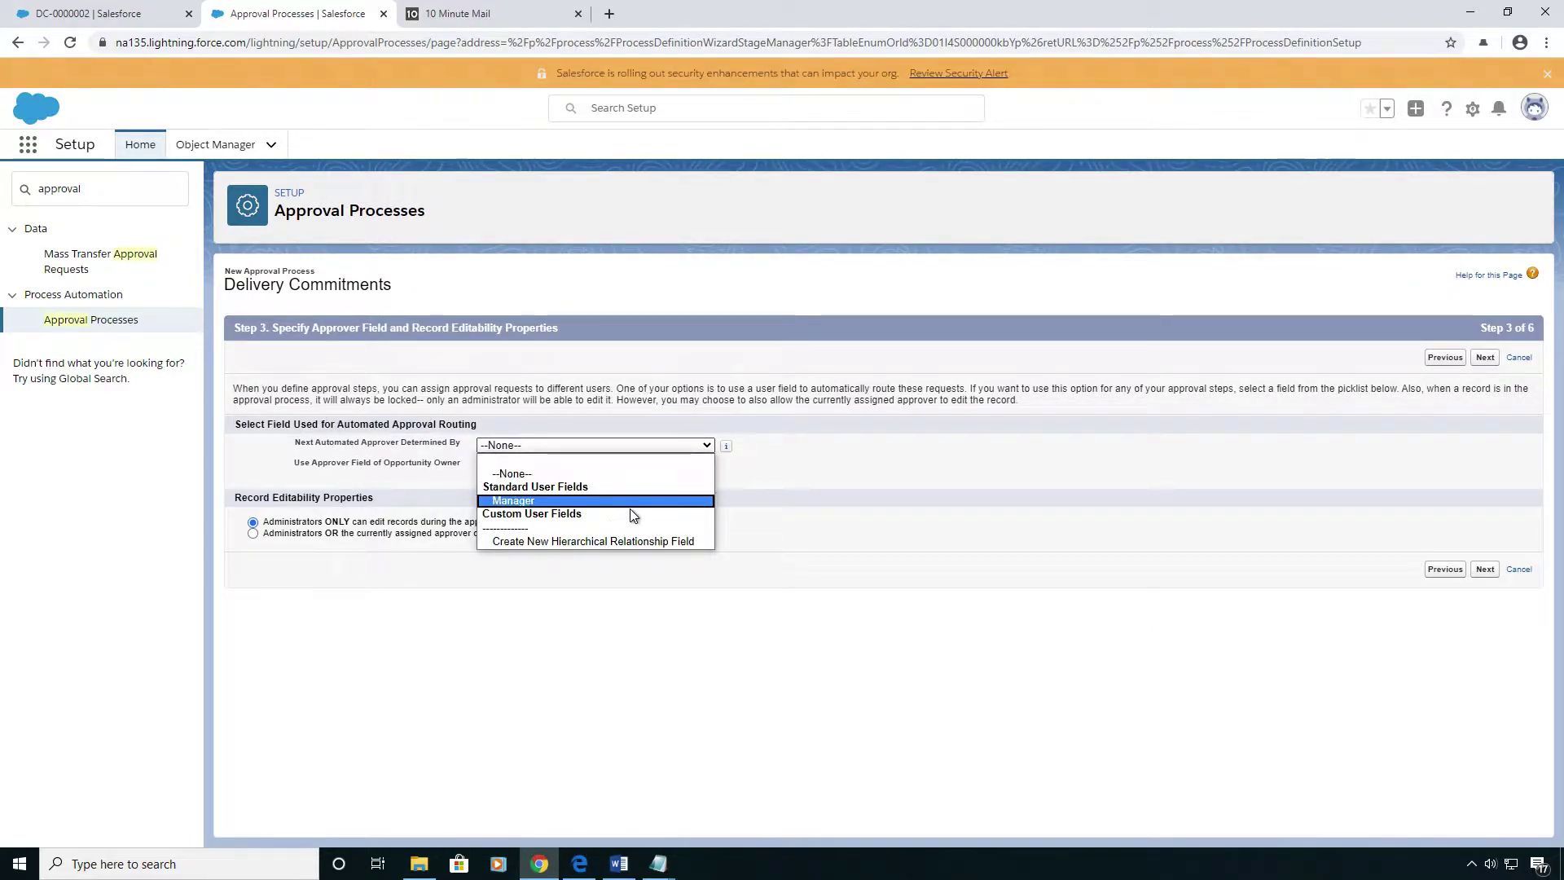
left_click(780, 425)
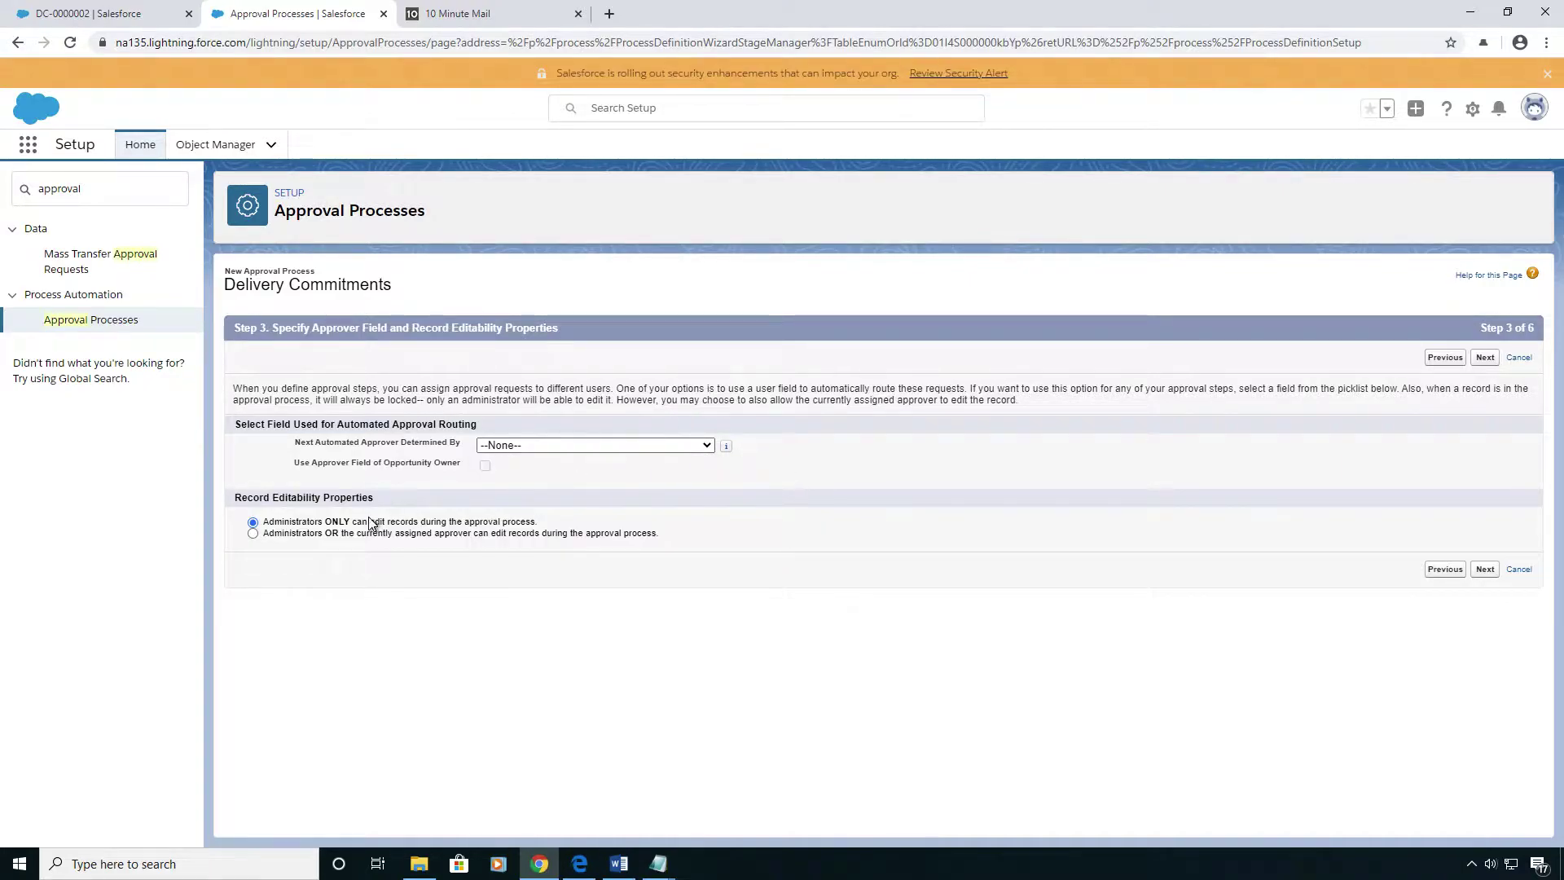
left_click(254, 533)
Step: Choose Approval Email as the approval assignment email template
left_click(1485, 569)
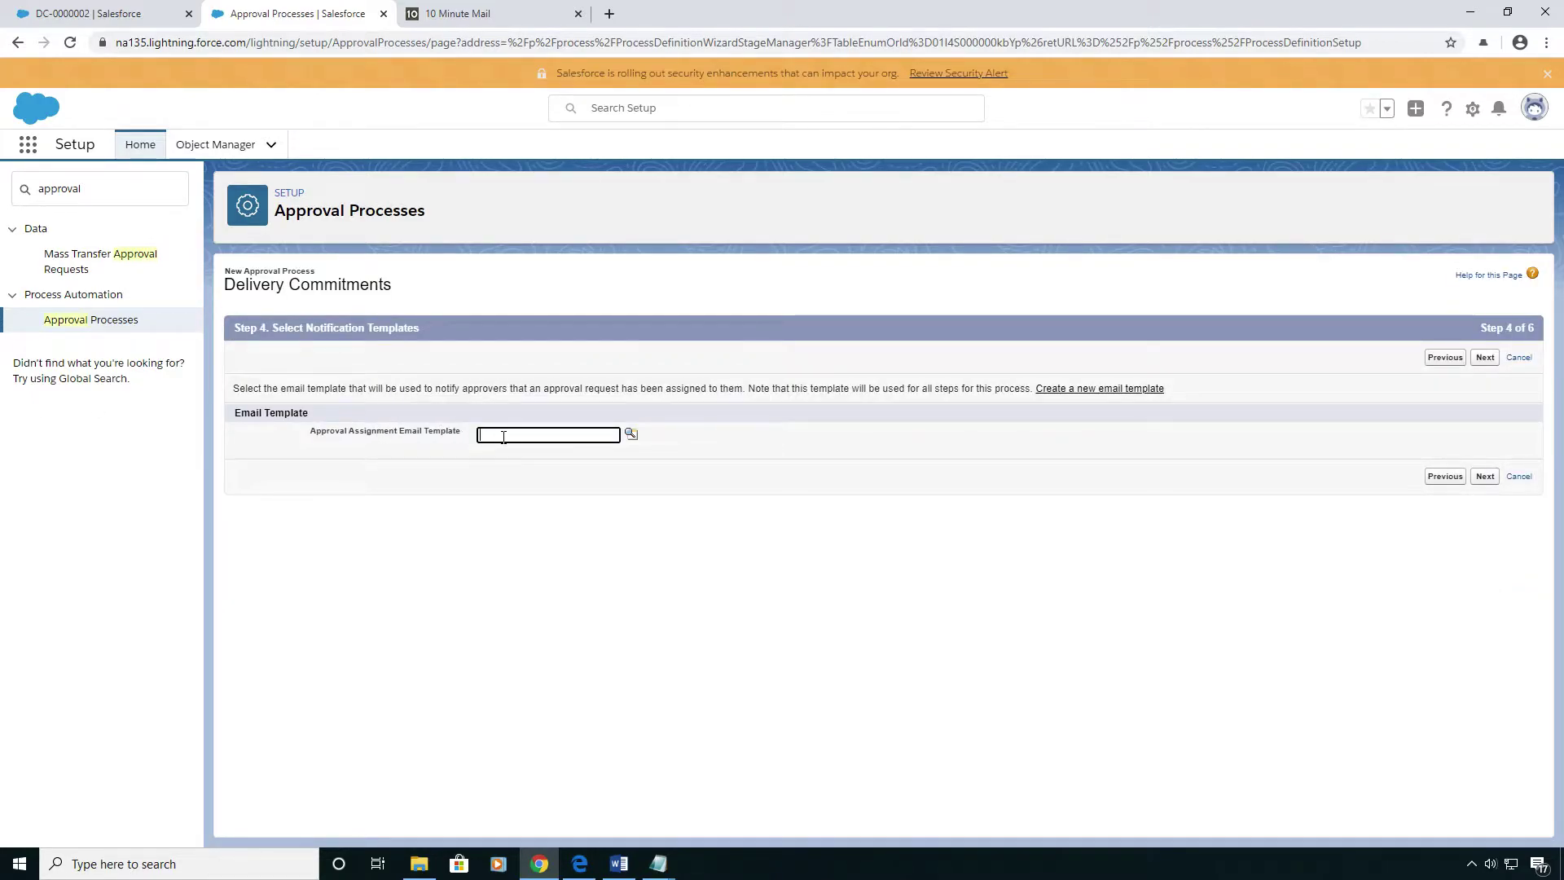
left_click(631, 433)
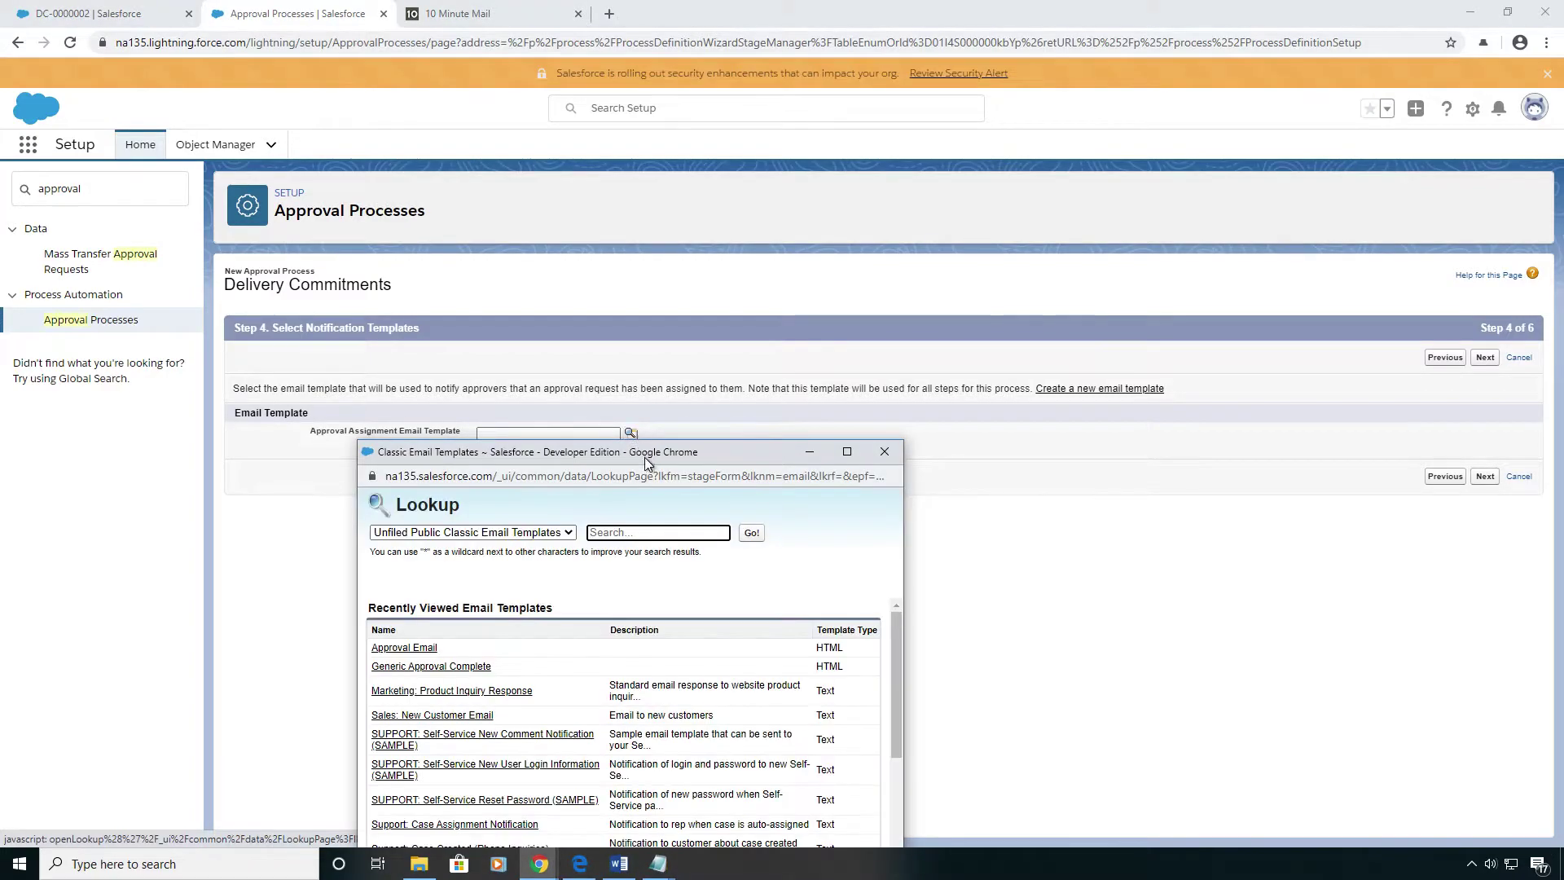
left_click(413, 649)
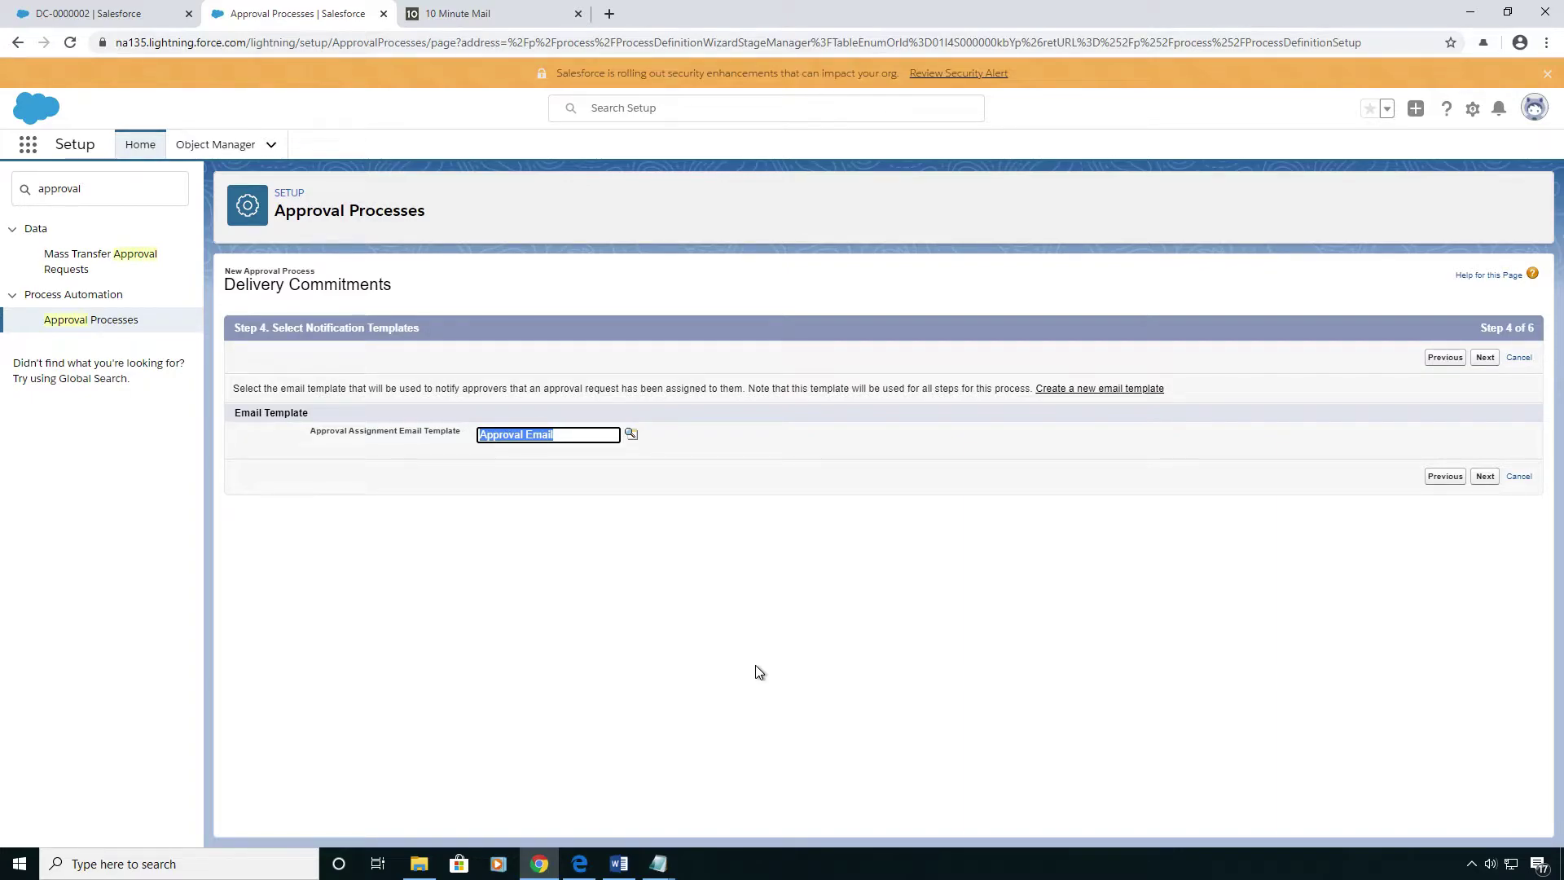
Step: Add Proposed Promised Delivery Date and Opportunity to the approval page and show approval history
left_click(1484, 476)
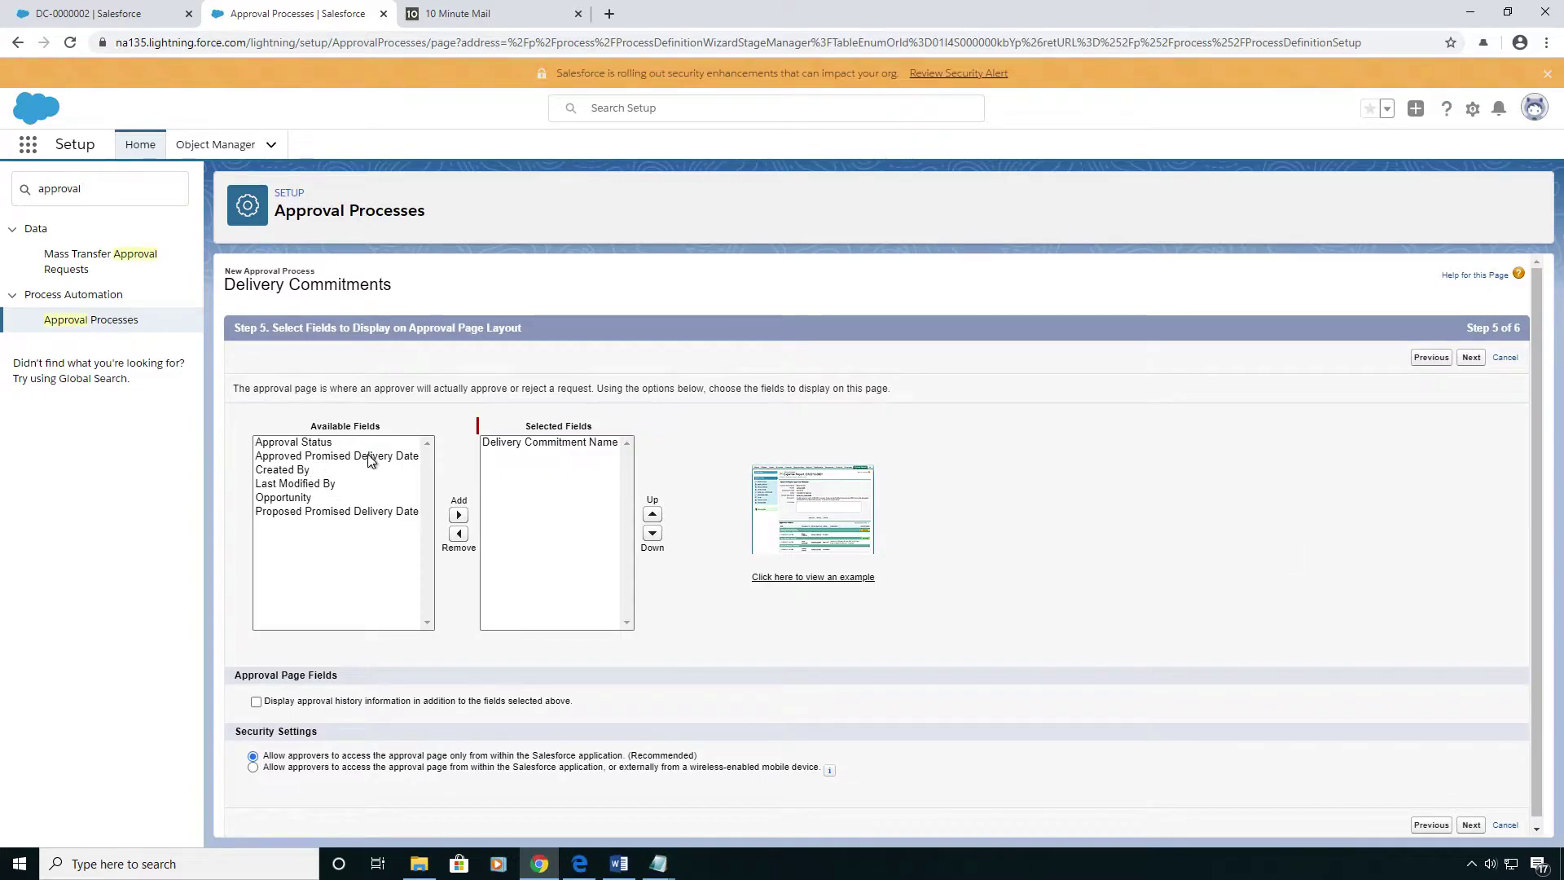
left_click(335, 511)
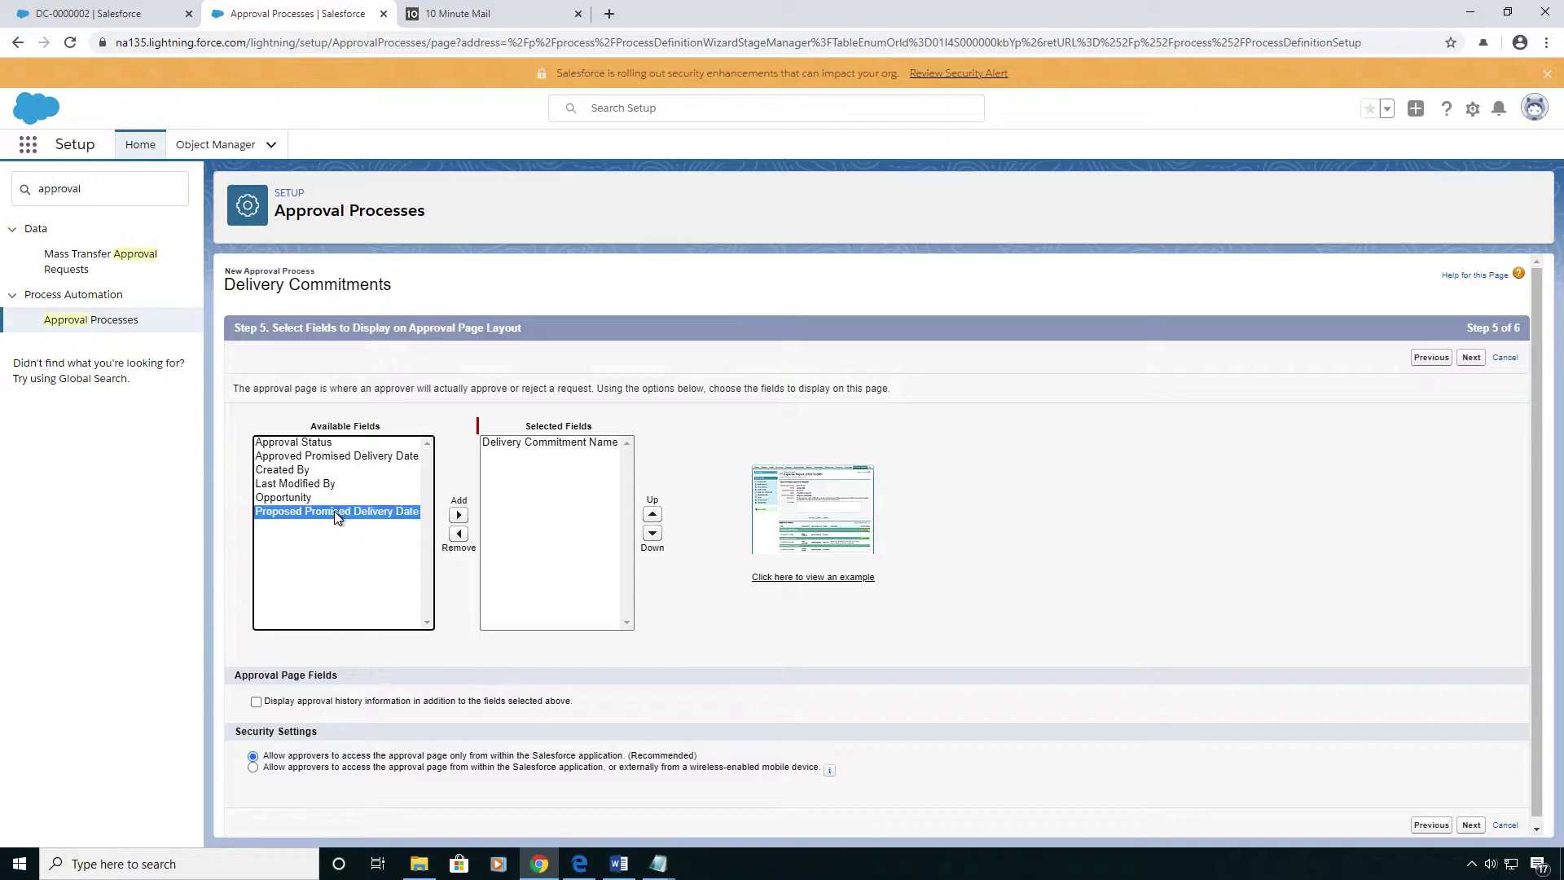
left_click(459, 515)
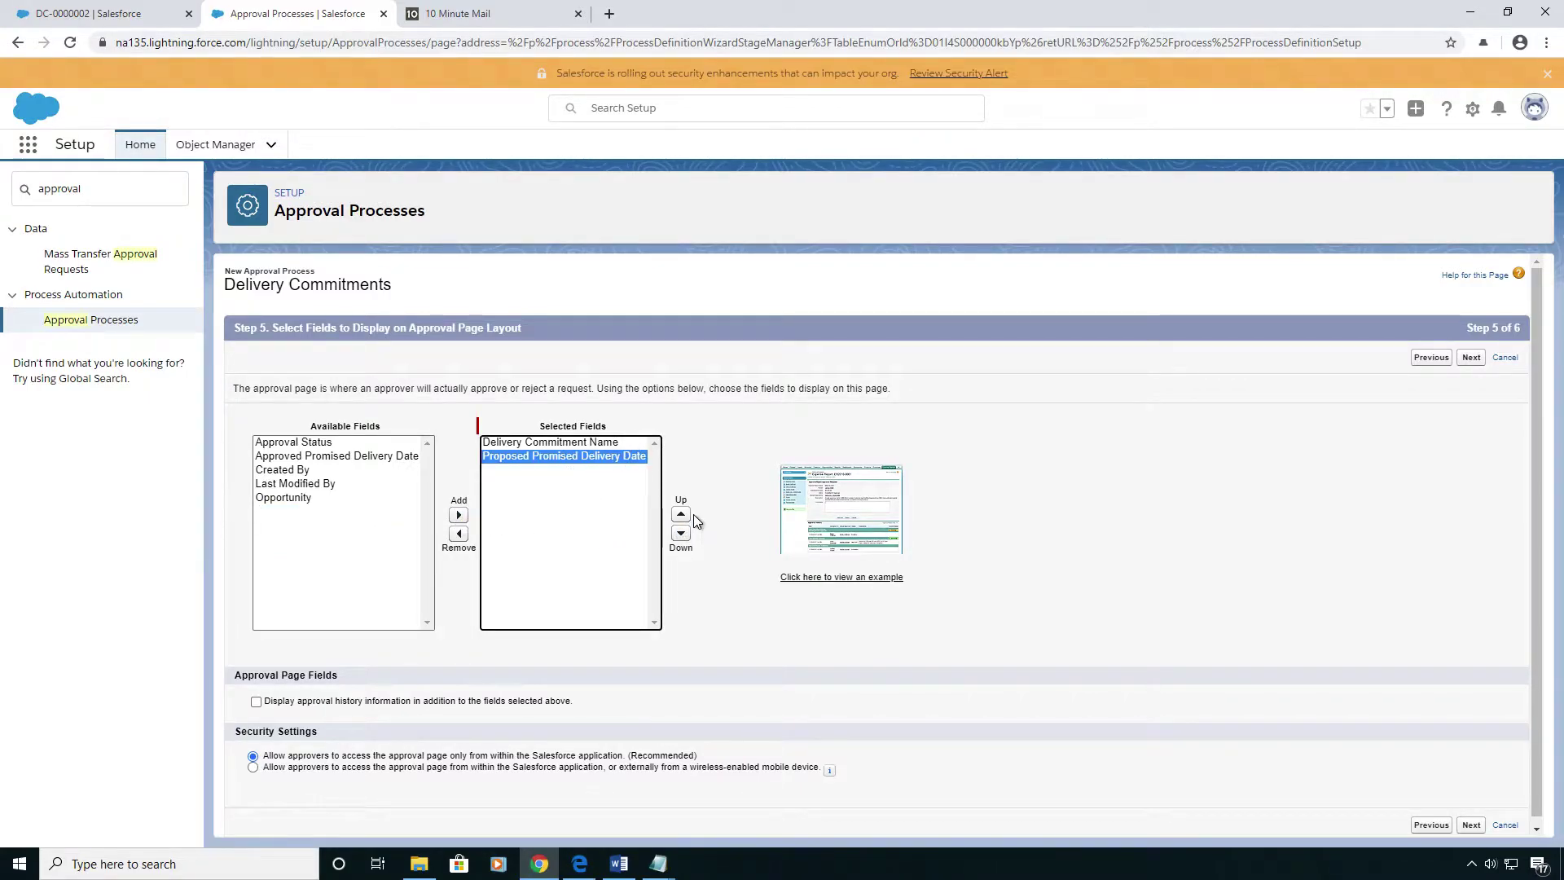
left_click(308, 497)
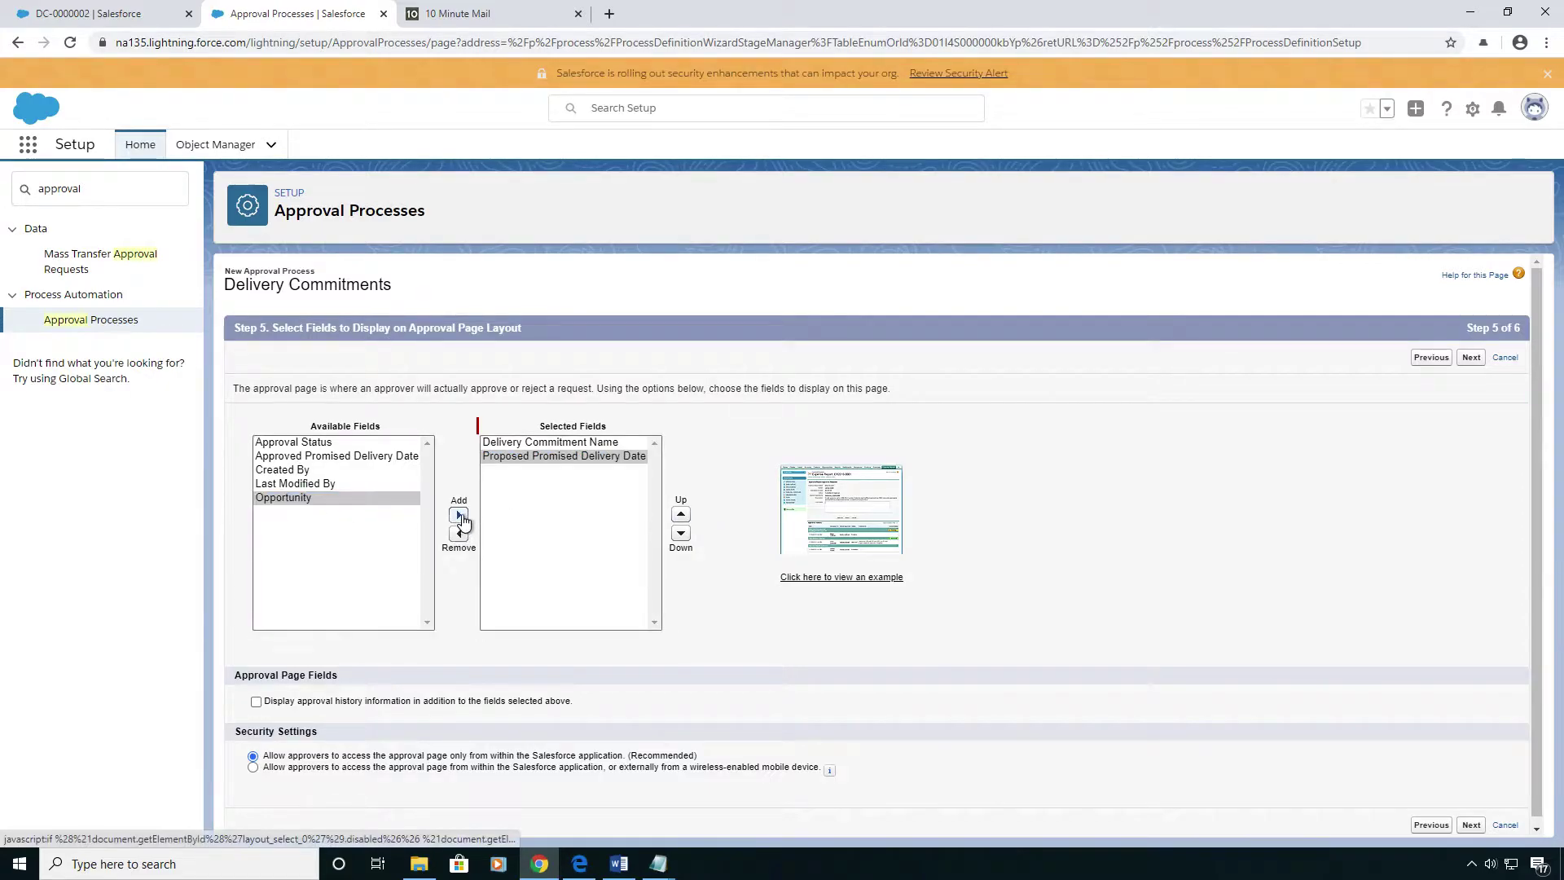
left_click(459, 516)
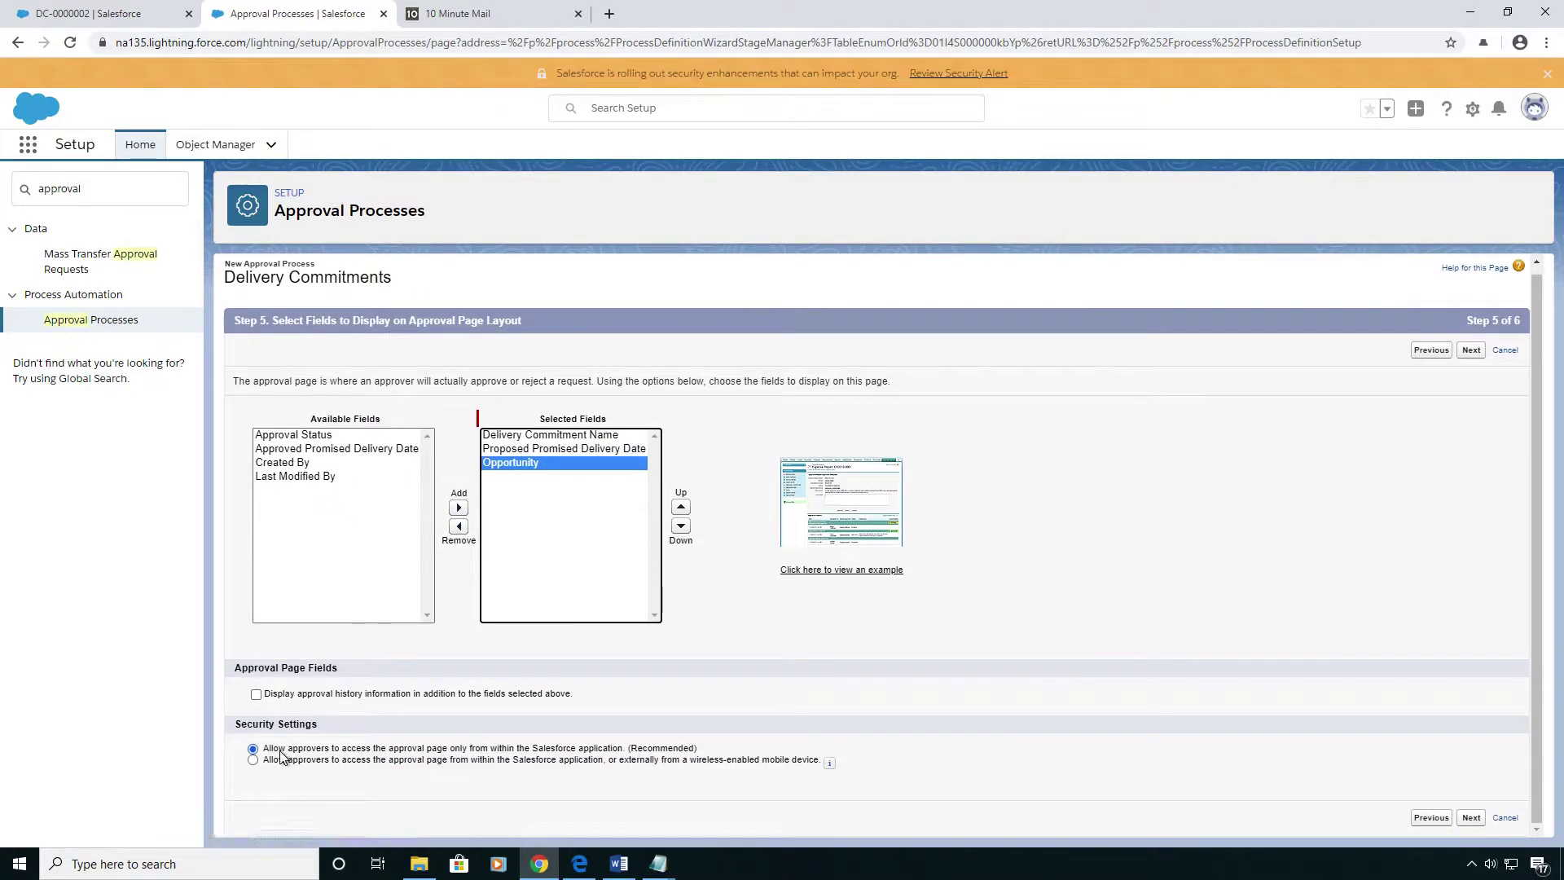
left_click(256, 694)
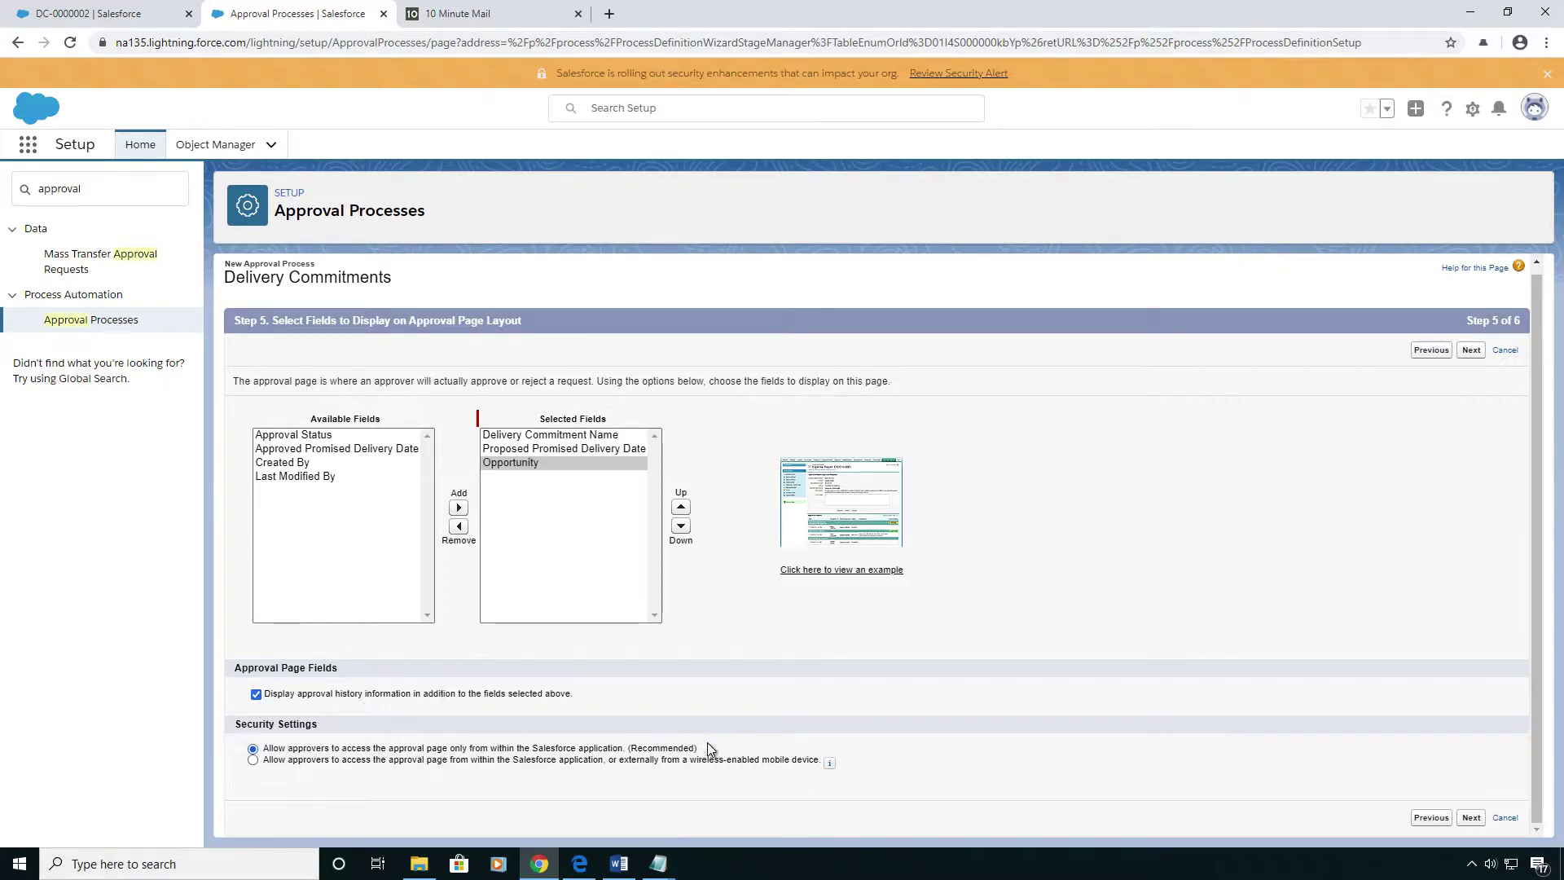
left_click(1470, 818)
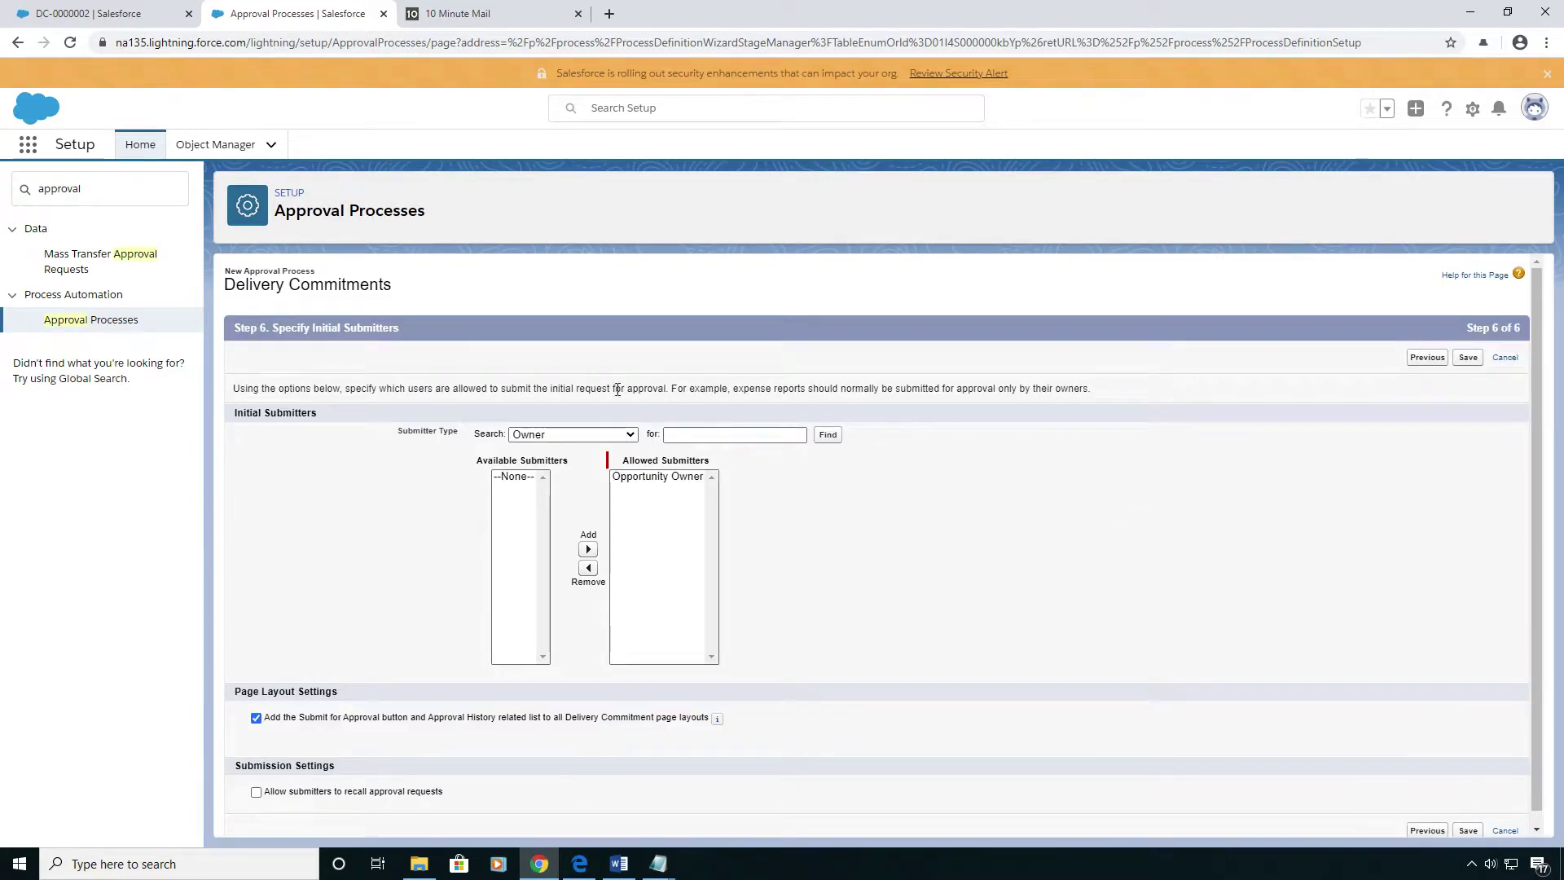
Step: Add Record Creator to the Allowed Submitters alongside Opportunity Owner
left_click(616, 437)
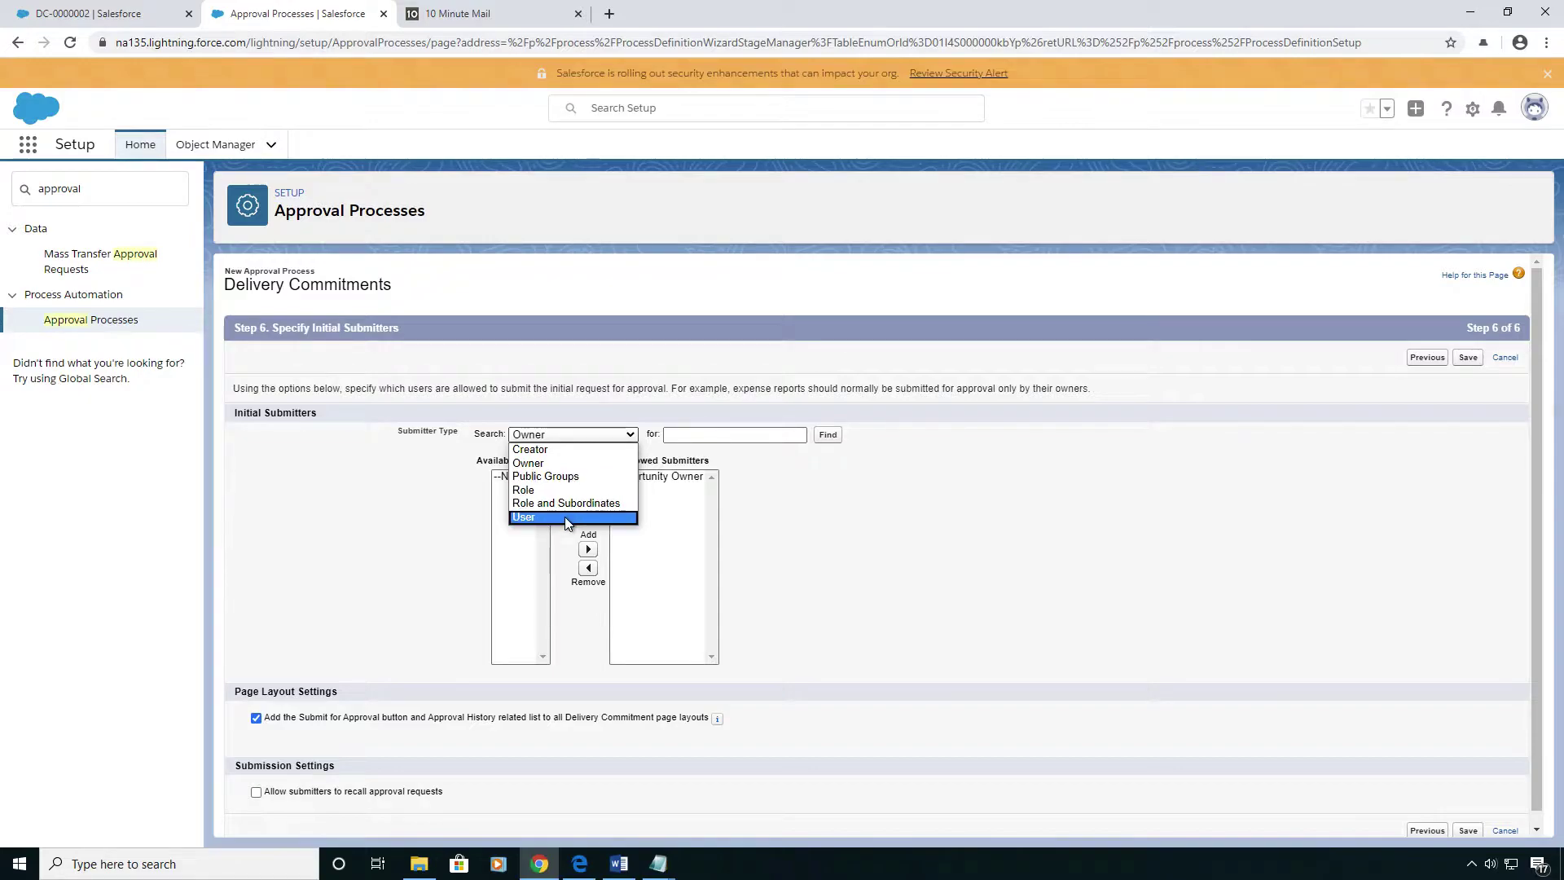
left_click(576, 449)
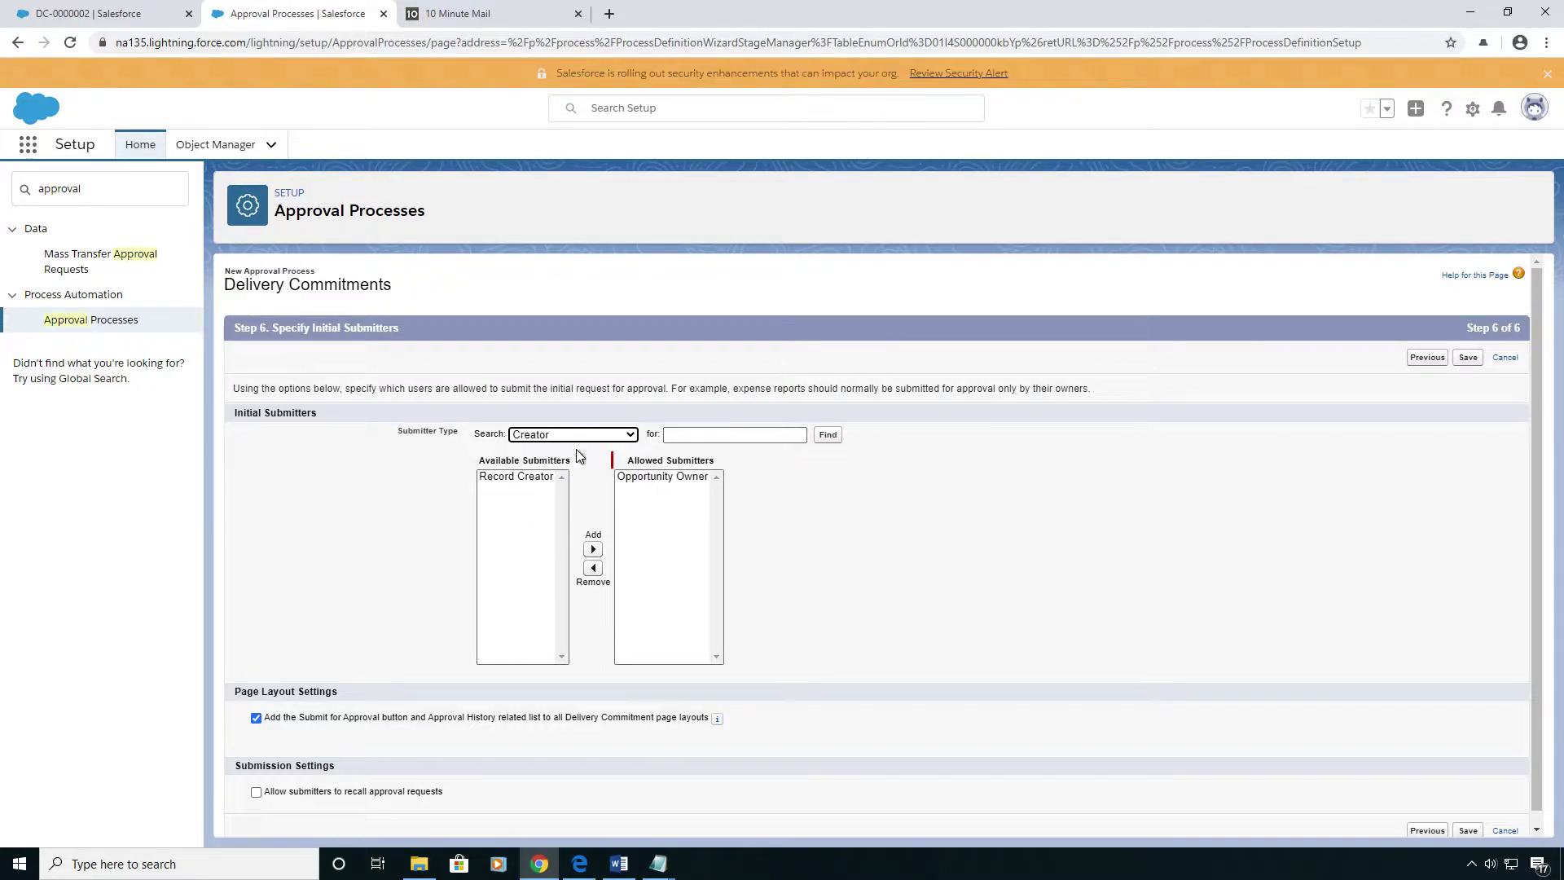
left_click(533, 476)
left_click(593, 548)
left_click(1104, 586)
Step: Allow submitters to recall approval requests and save the approval process
left_click_drag(262, 695, 363, 692)
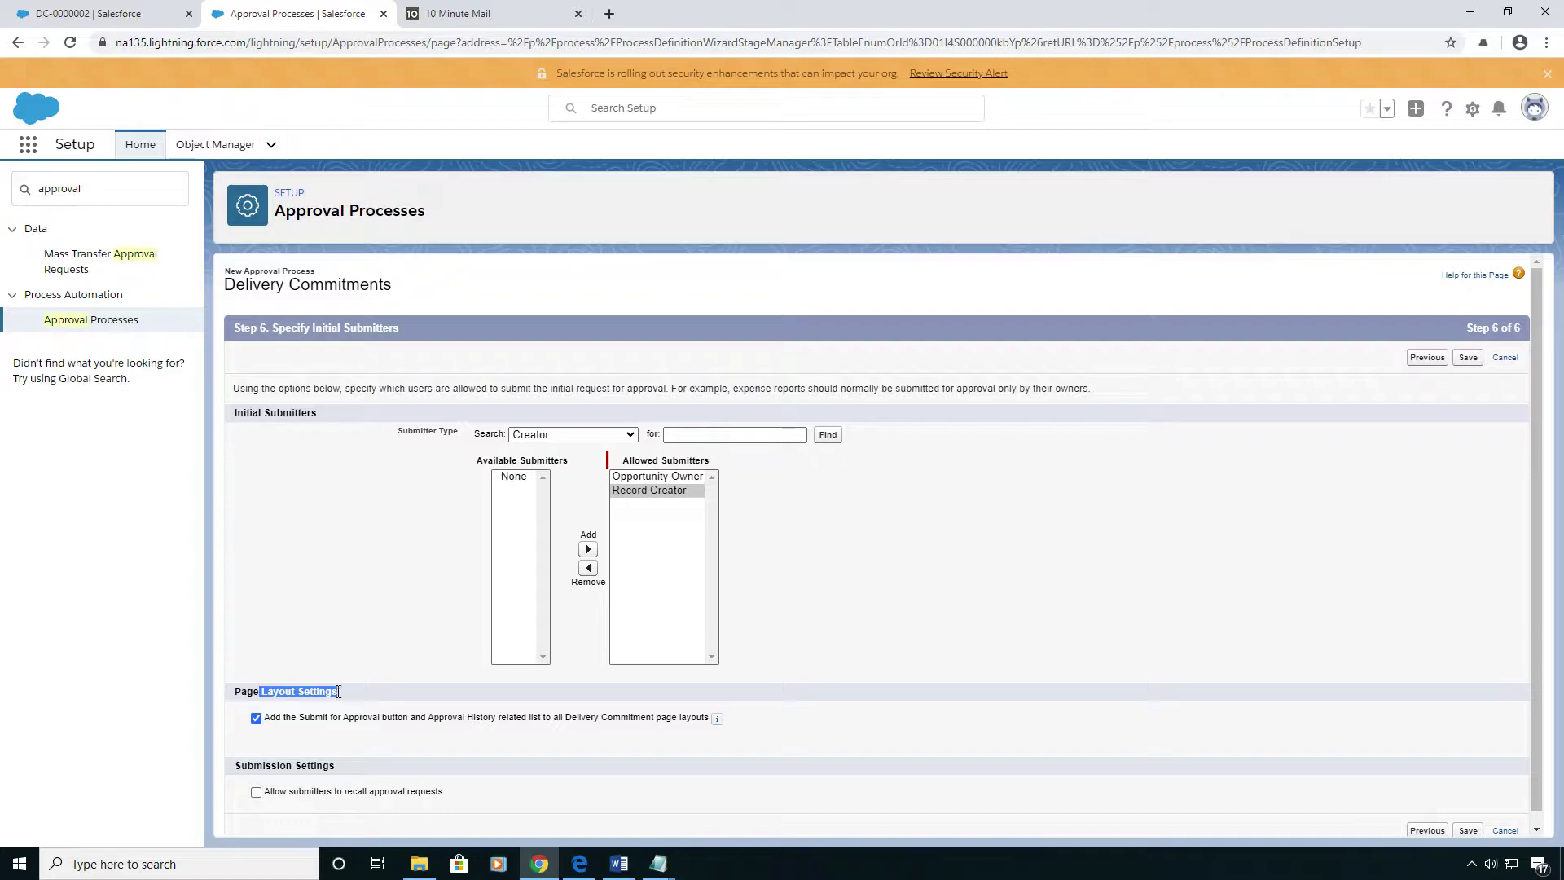
left_click(266, 794)
scroll(1158, 624, "down", 1)
left_click(1468, 821)
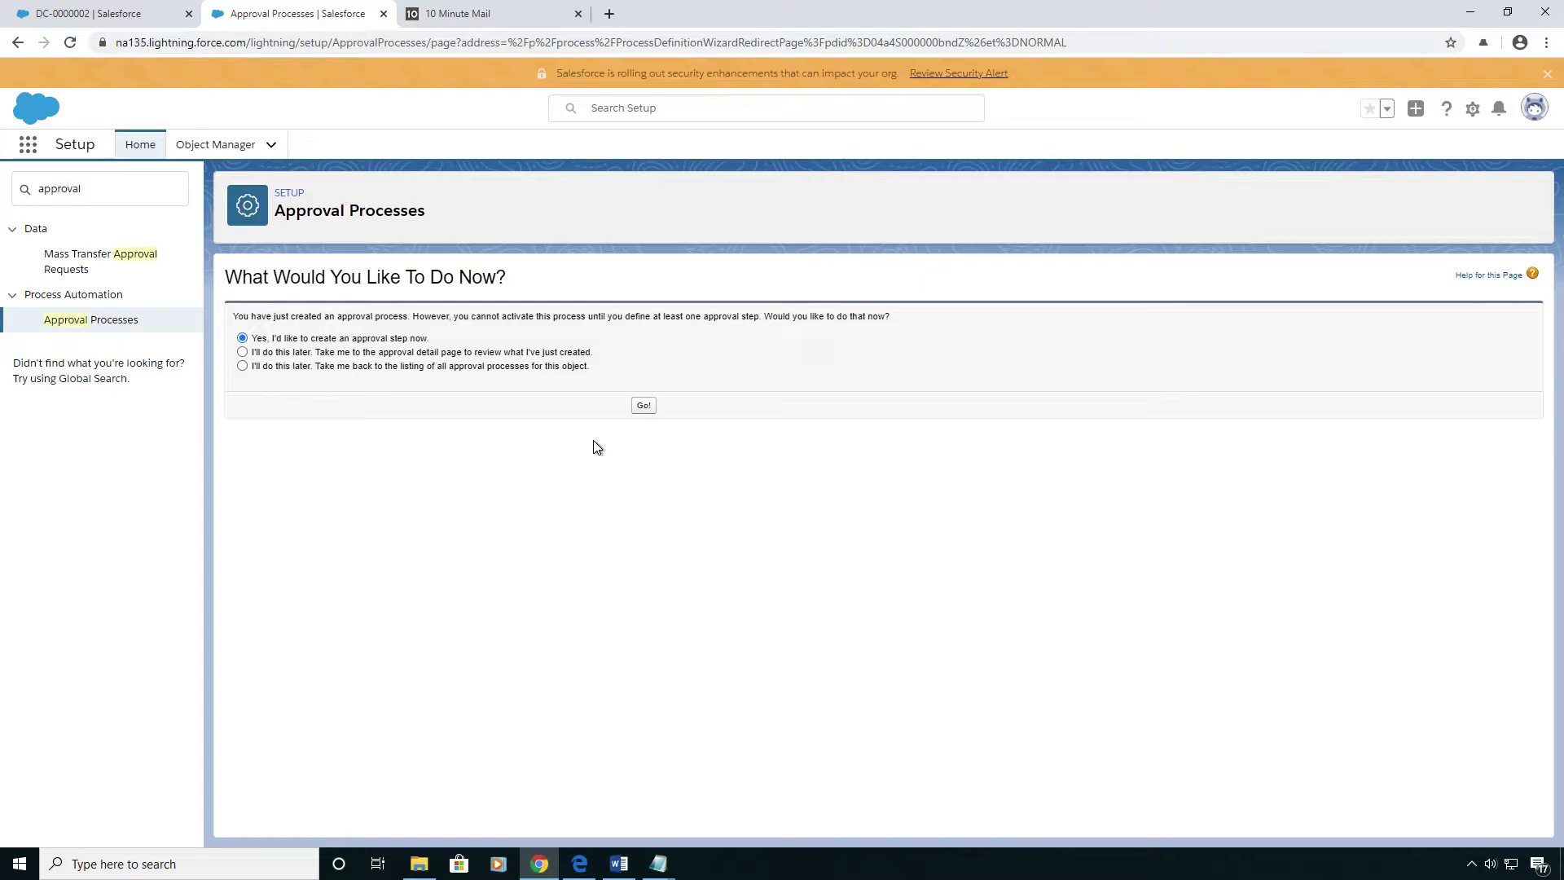
Step: Create approval step 1 named 'Delivery Commitment Person'
left_click(643, 407)
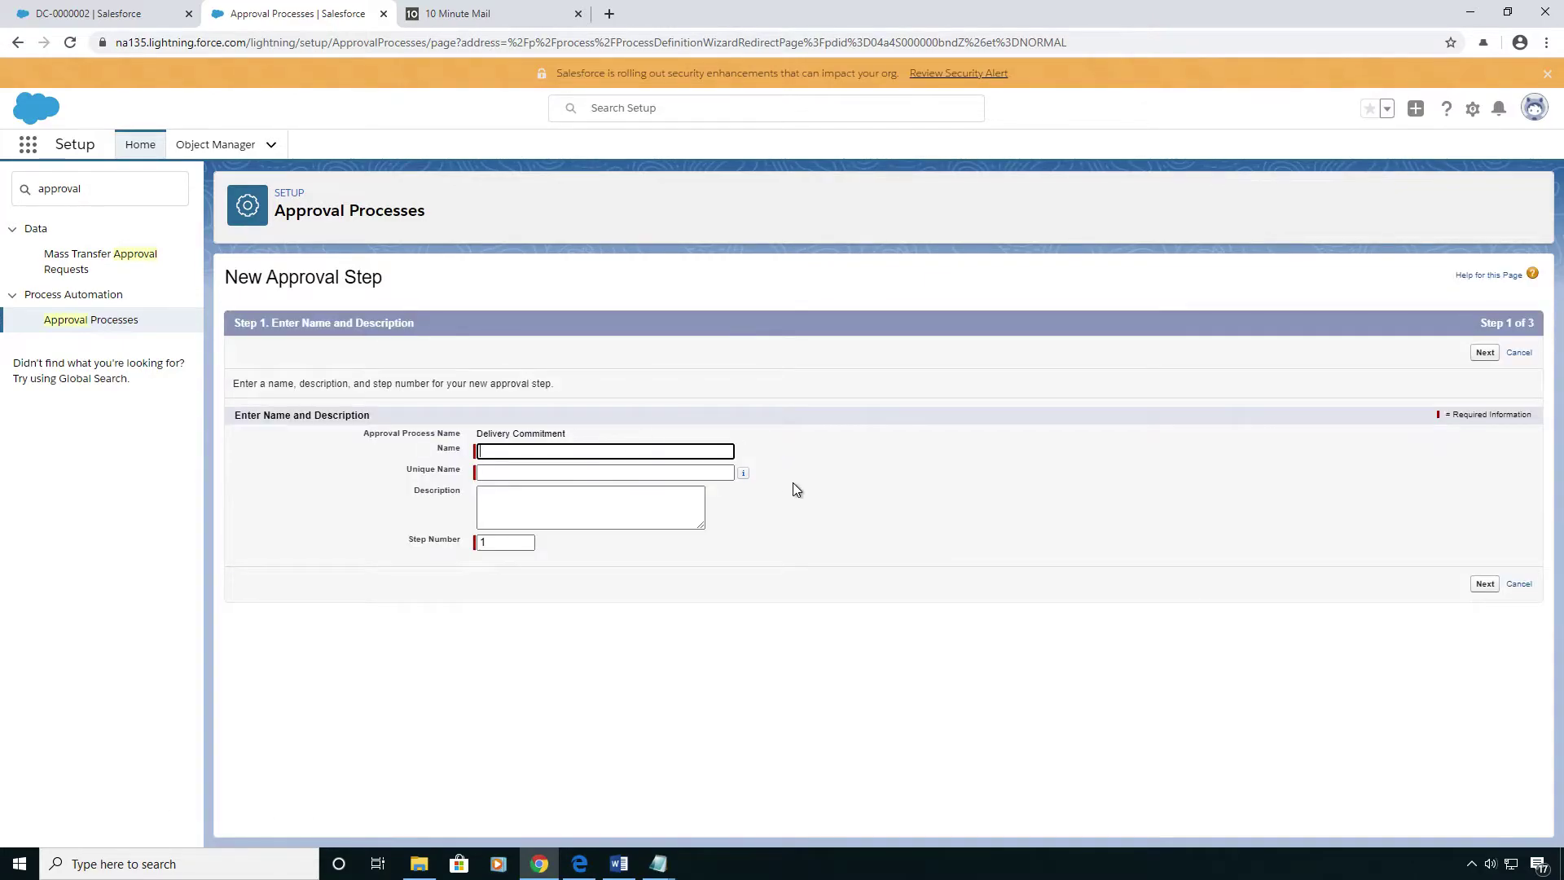
type("Delivery Commitment Person")
key("Tab")
key("Tab")
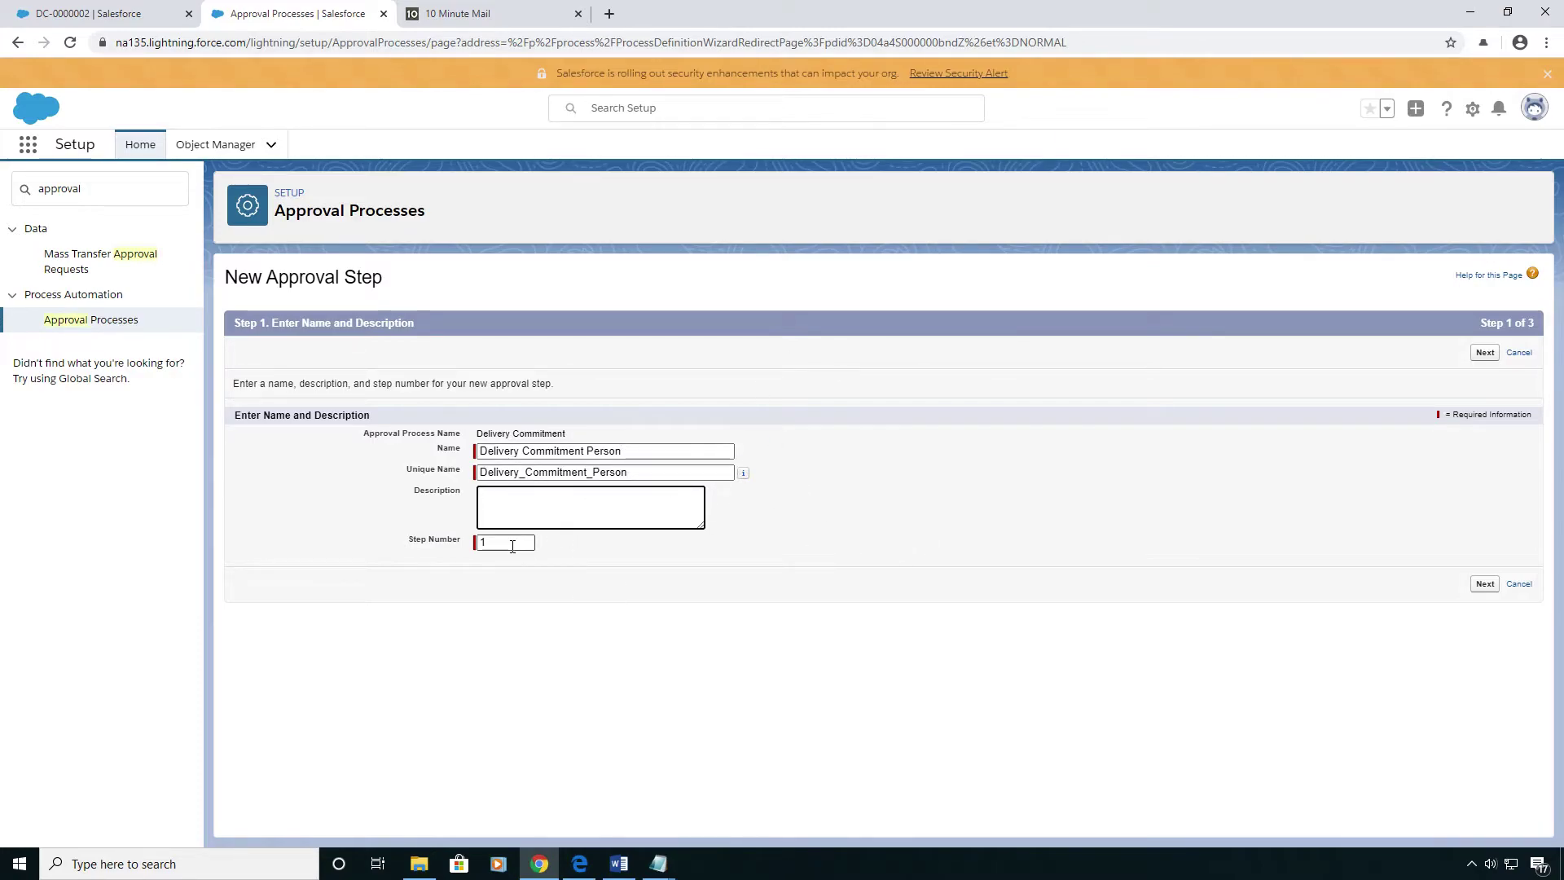
key("Tab")
left_click(810, 541)
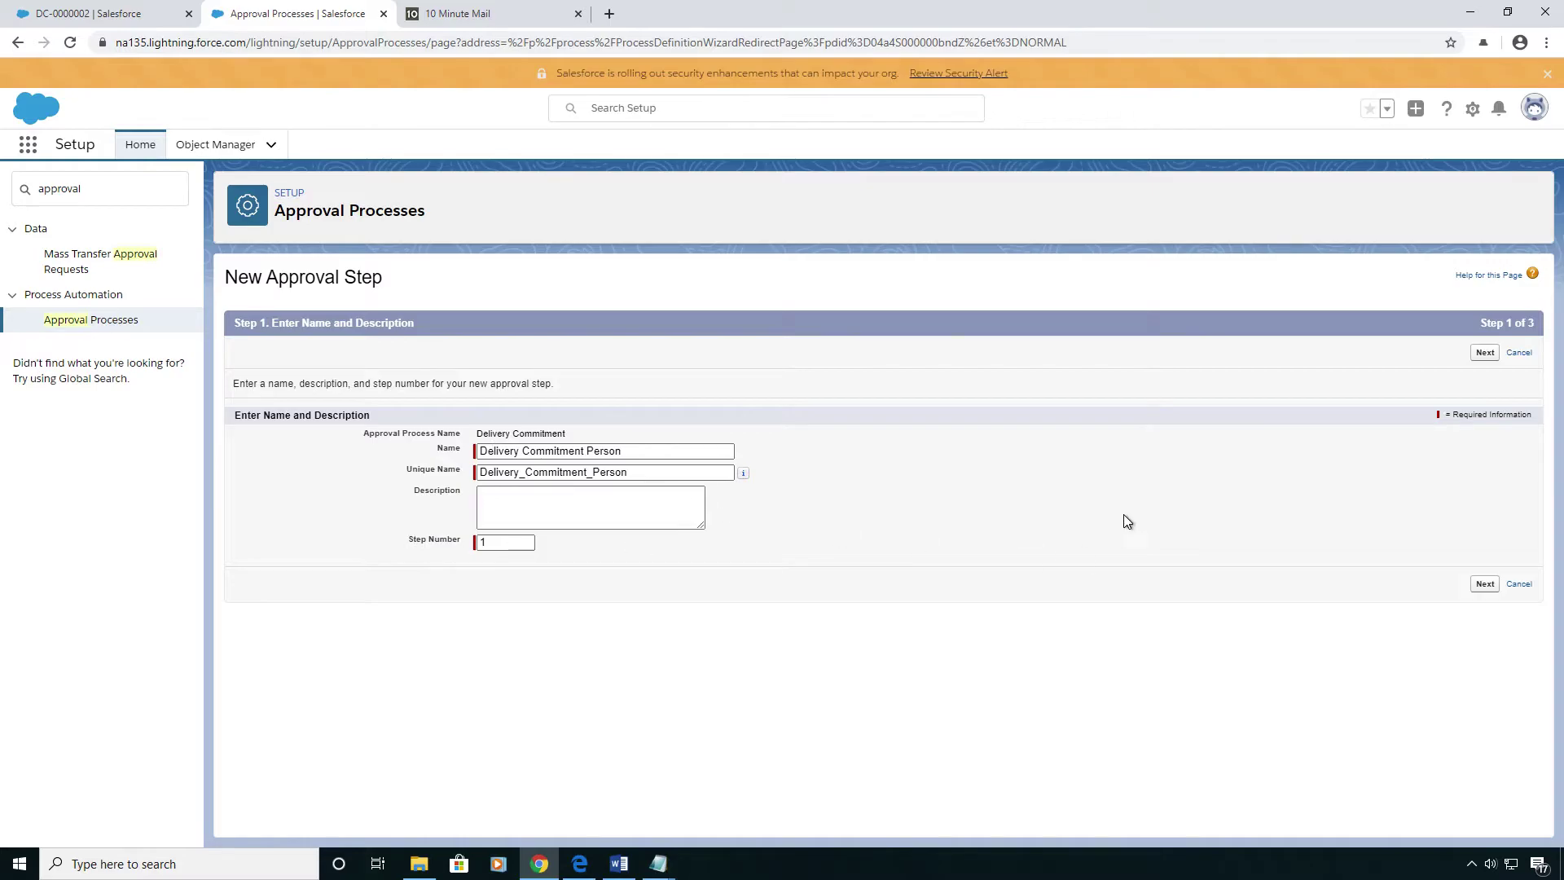
left_click(1484, 583)
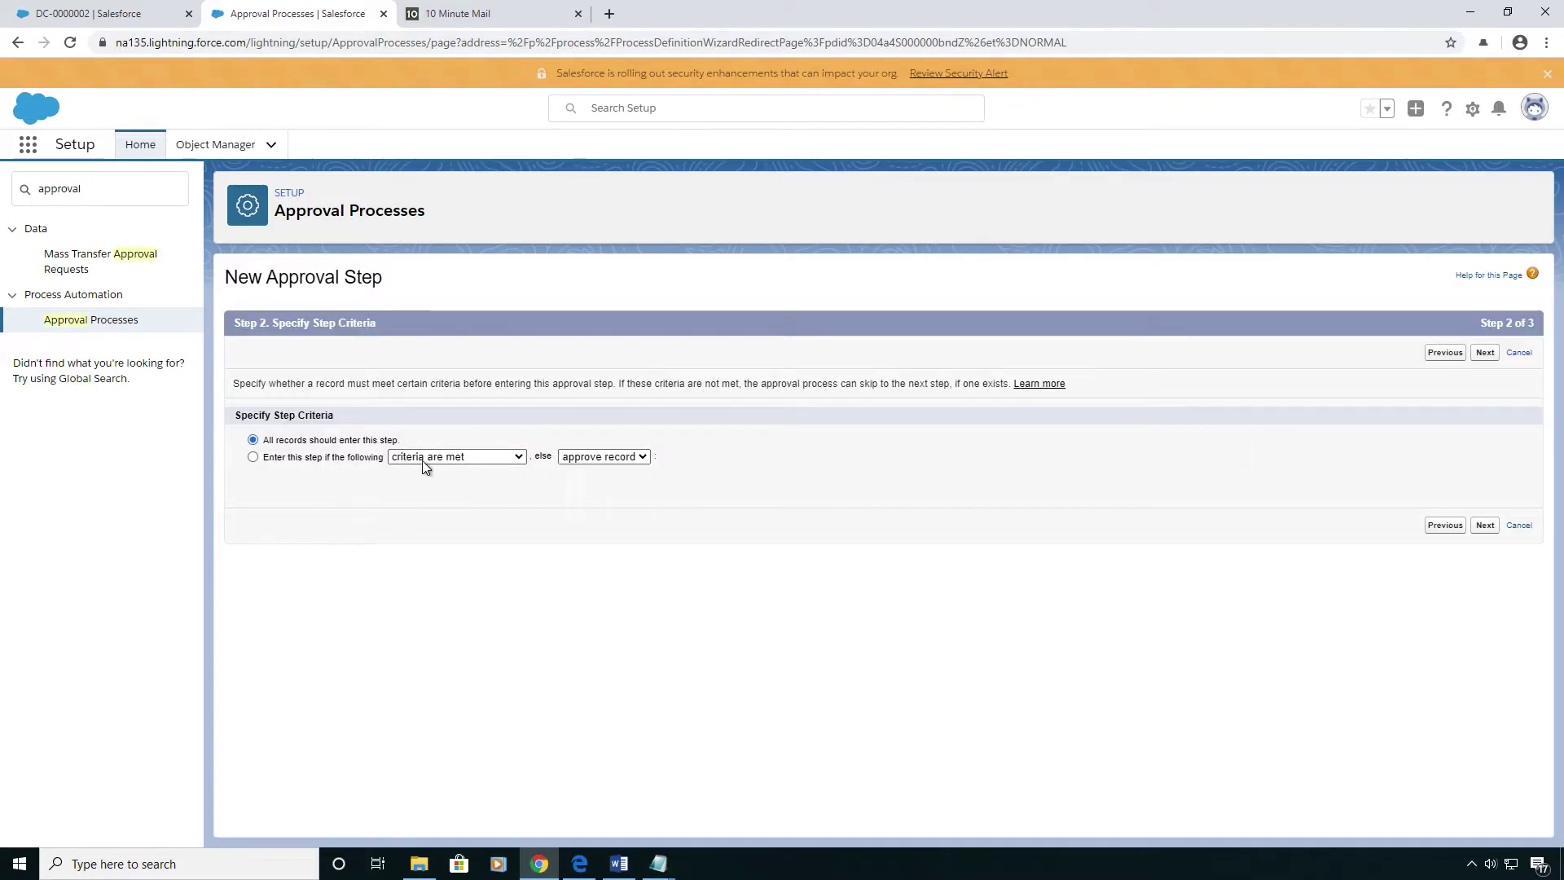
Step: Let all records enter the step, keeping approve record as the fallback
left_click(593, 457)
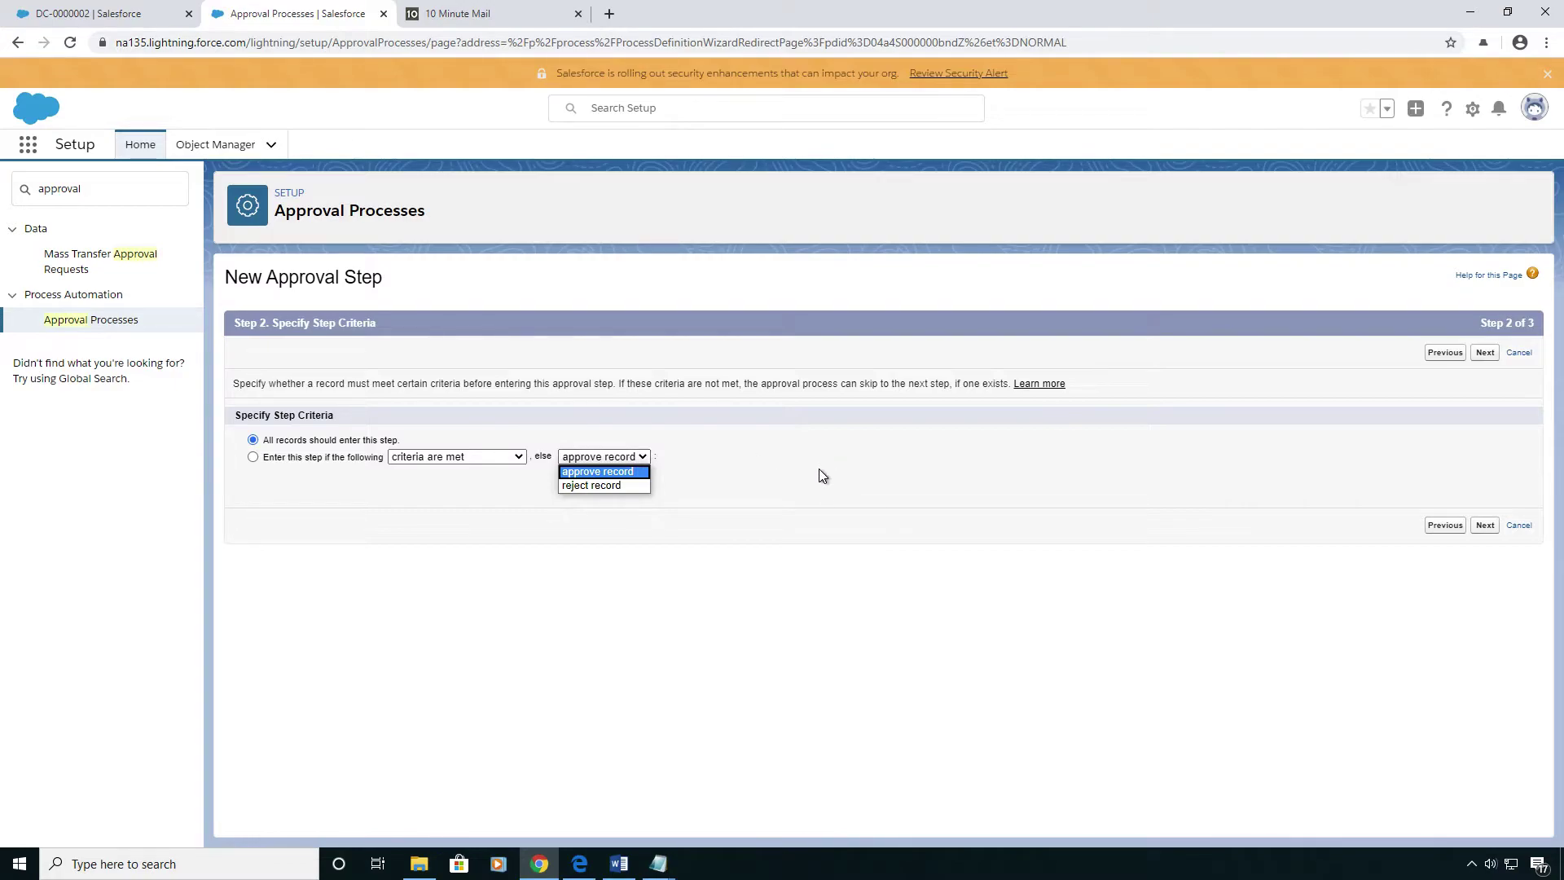
left_click(858, 471)
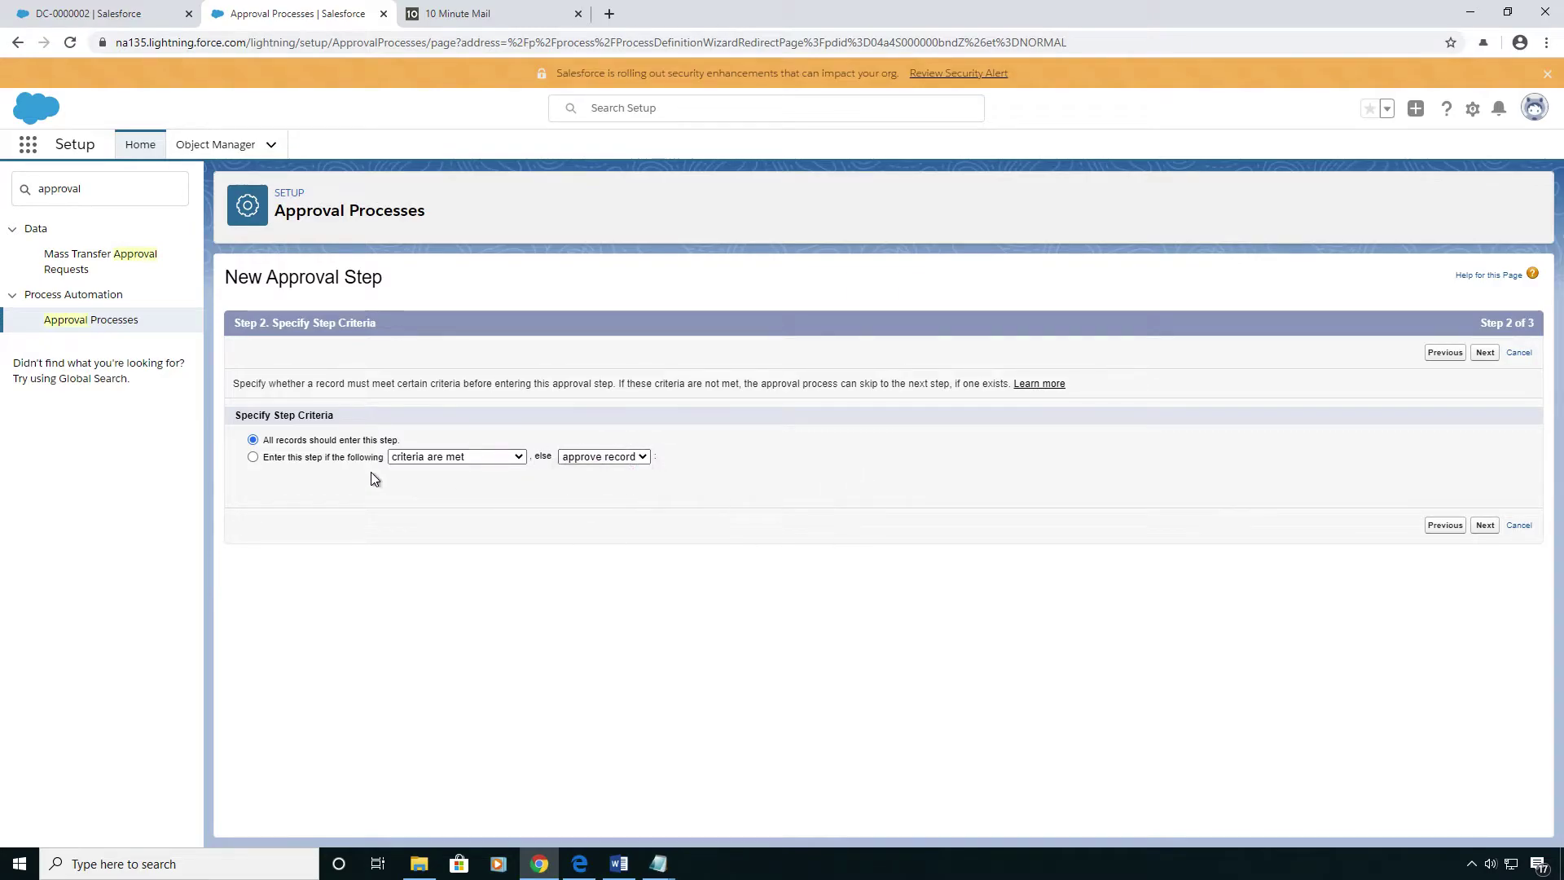
left_click(1483, 527)
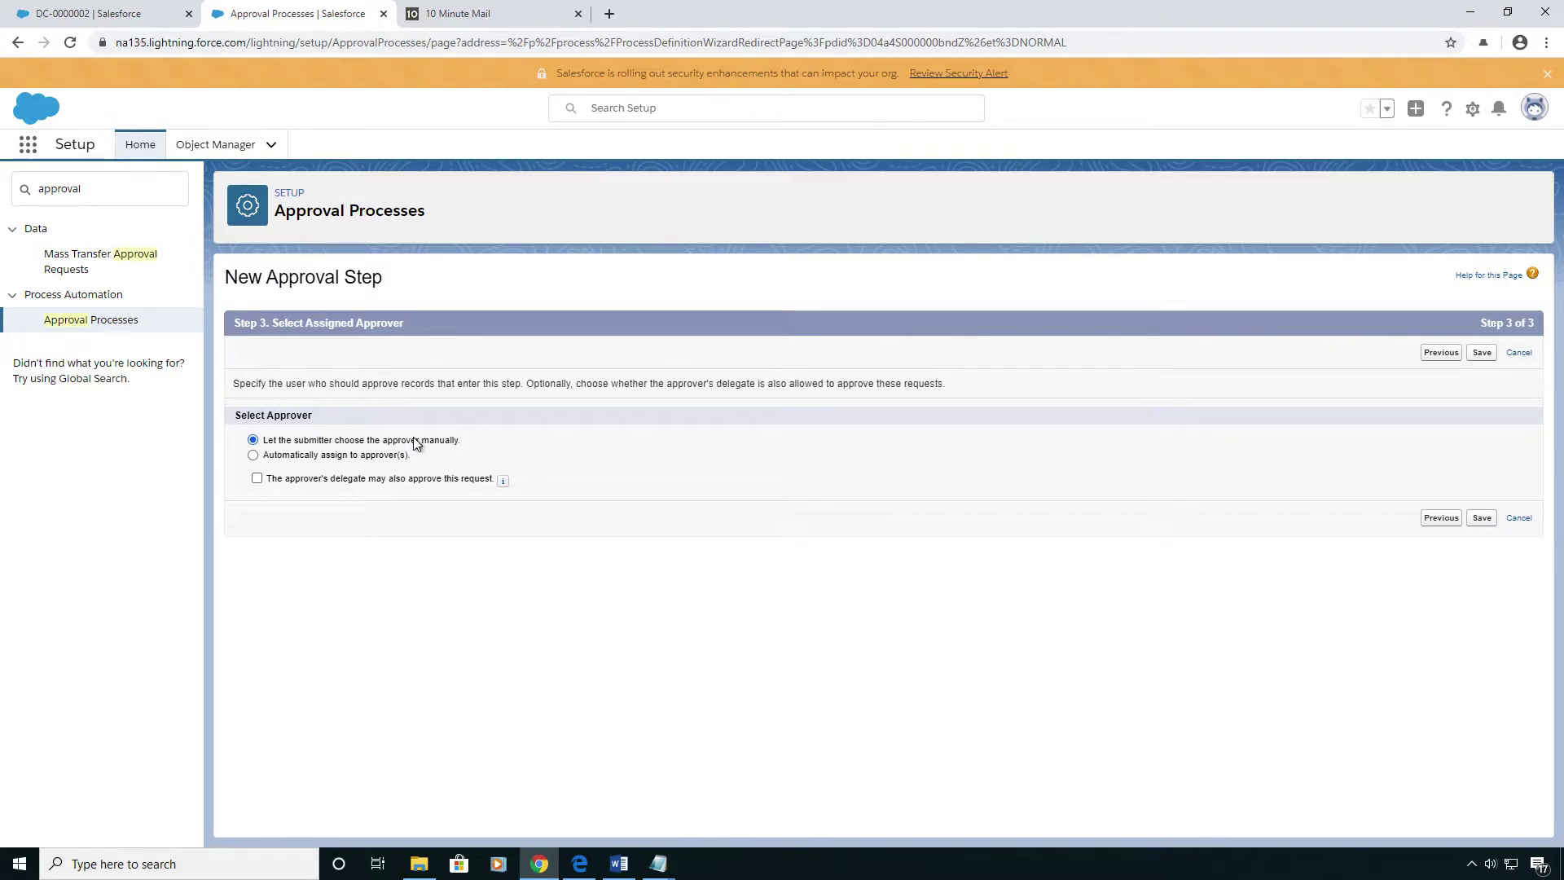
Step: Automatically assign the looked-up user as approver, allow delegate approval, and save the step
left_click(253, 455)
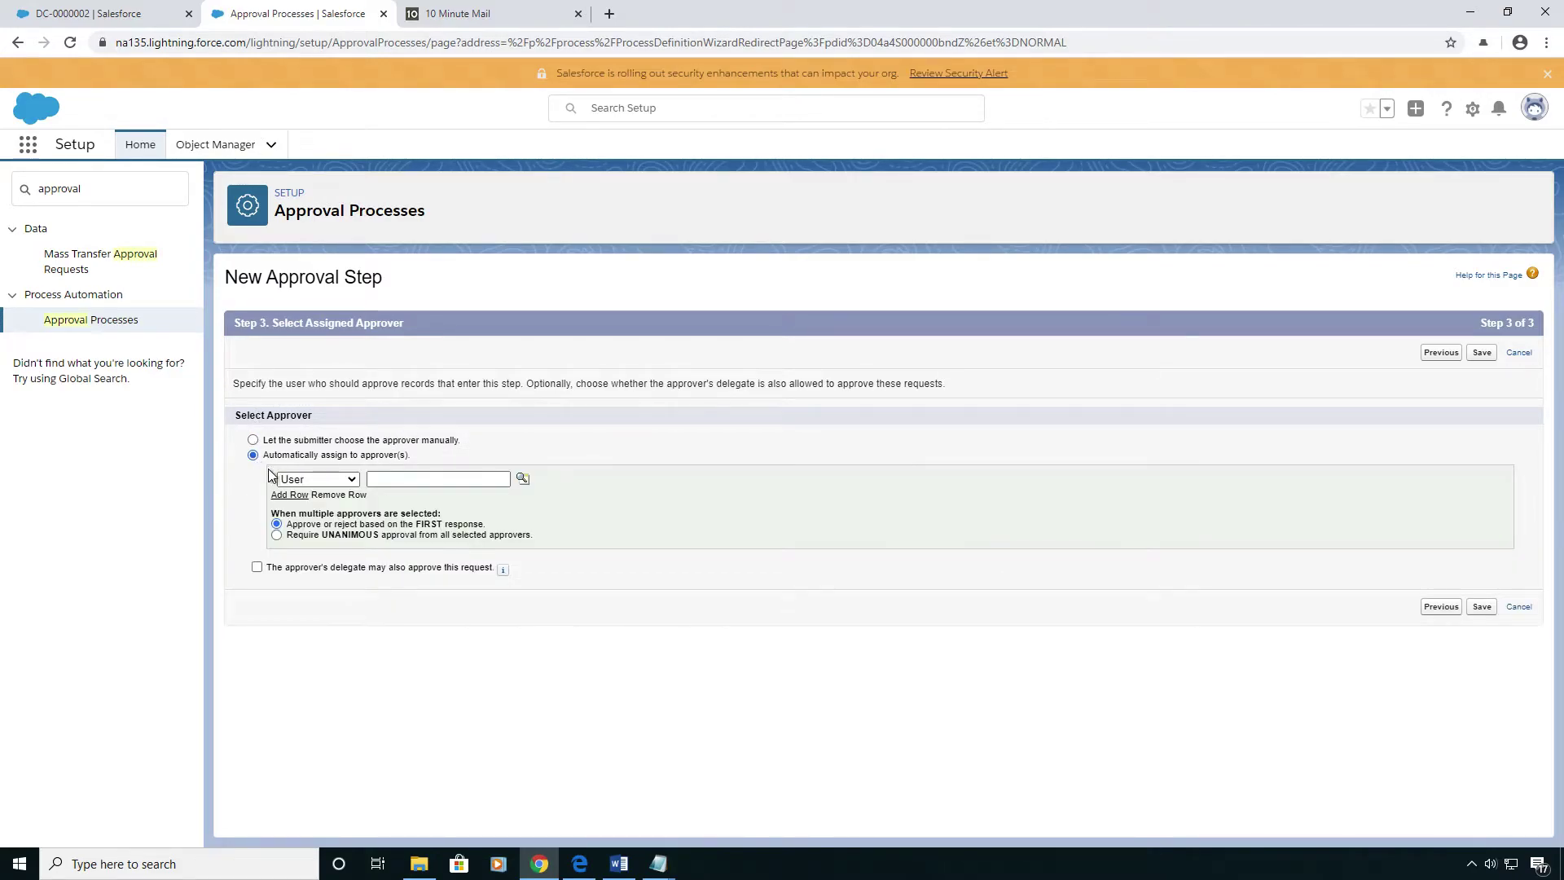
left_click(415, 474)
type("Sir Patrick")
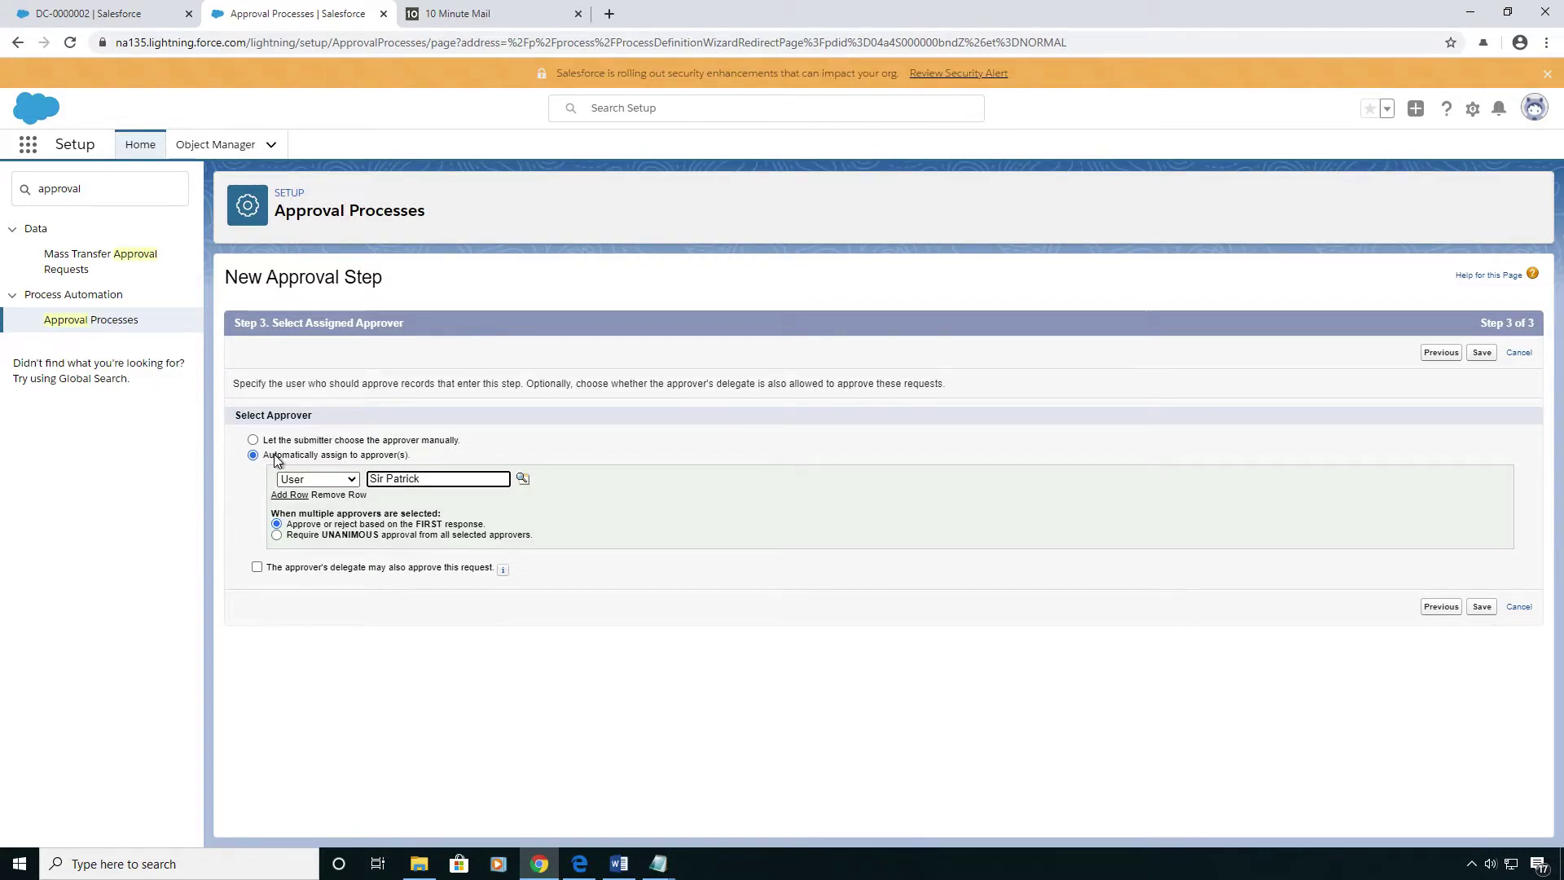
left_click(676, 467)
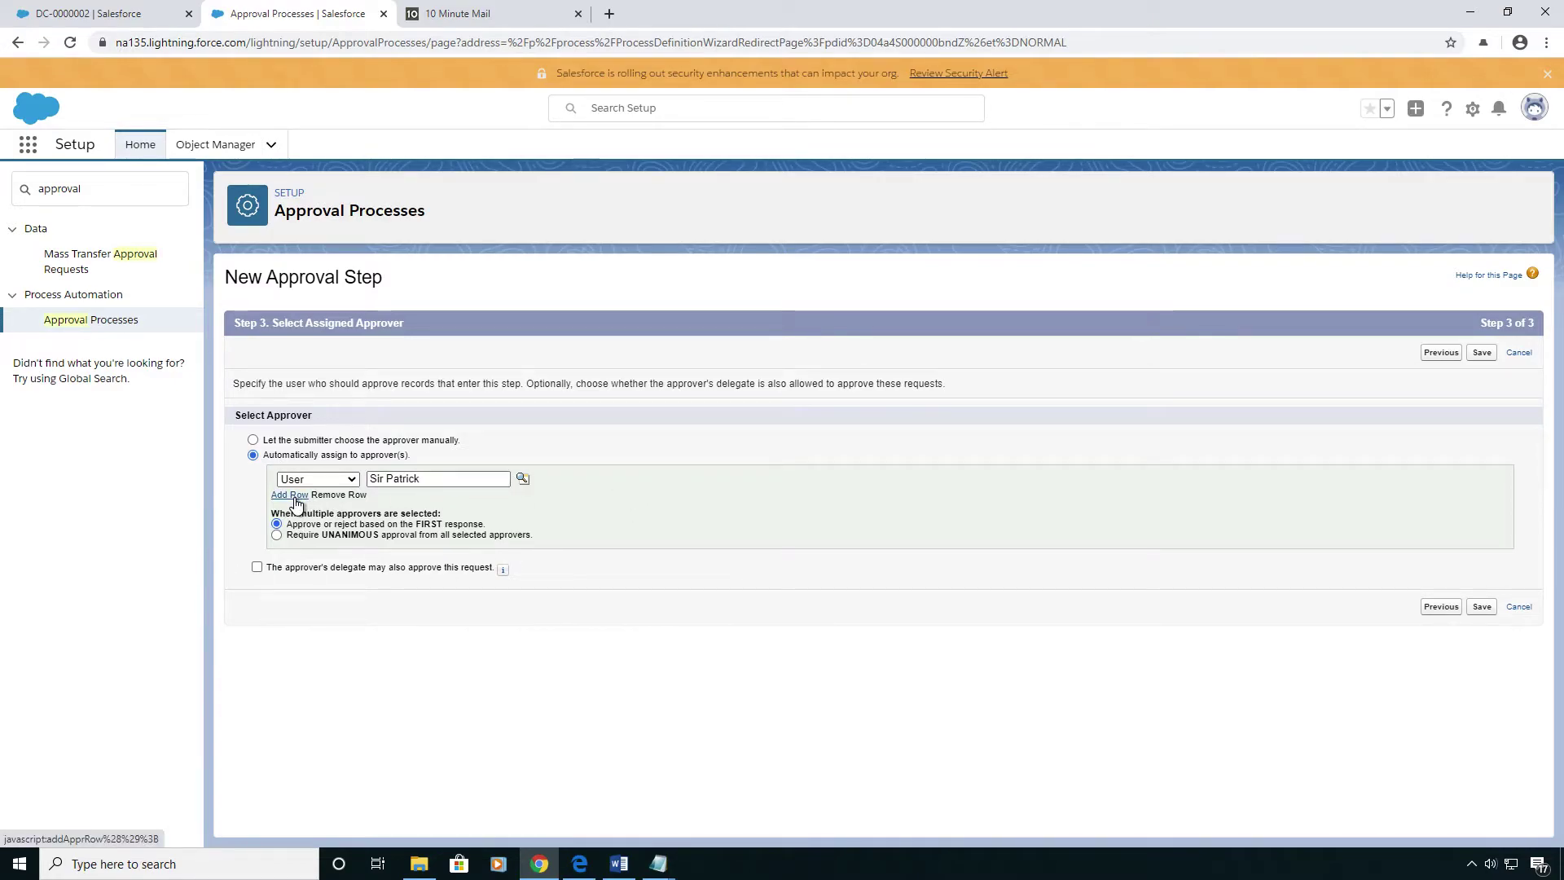
left_click(290, 495)
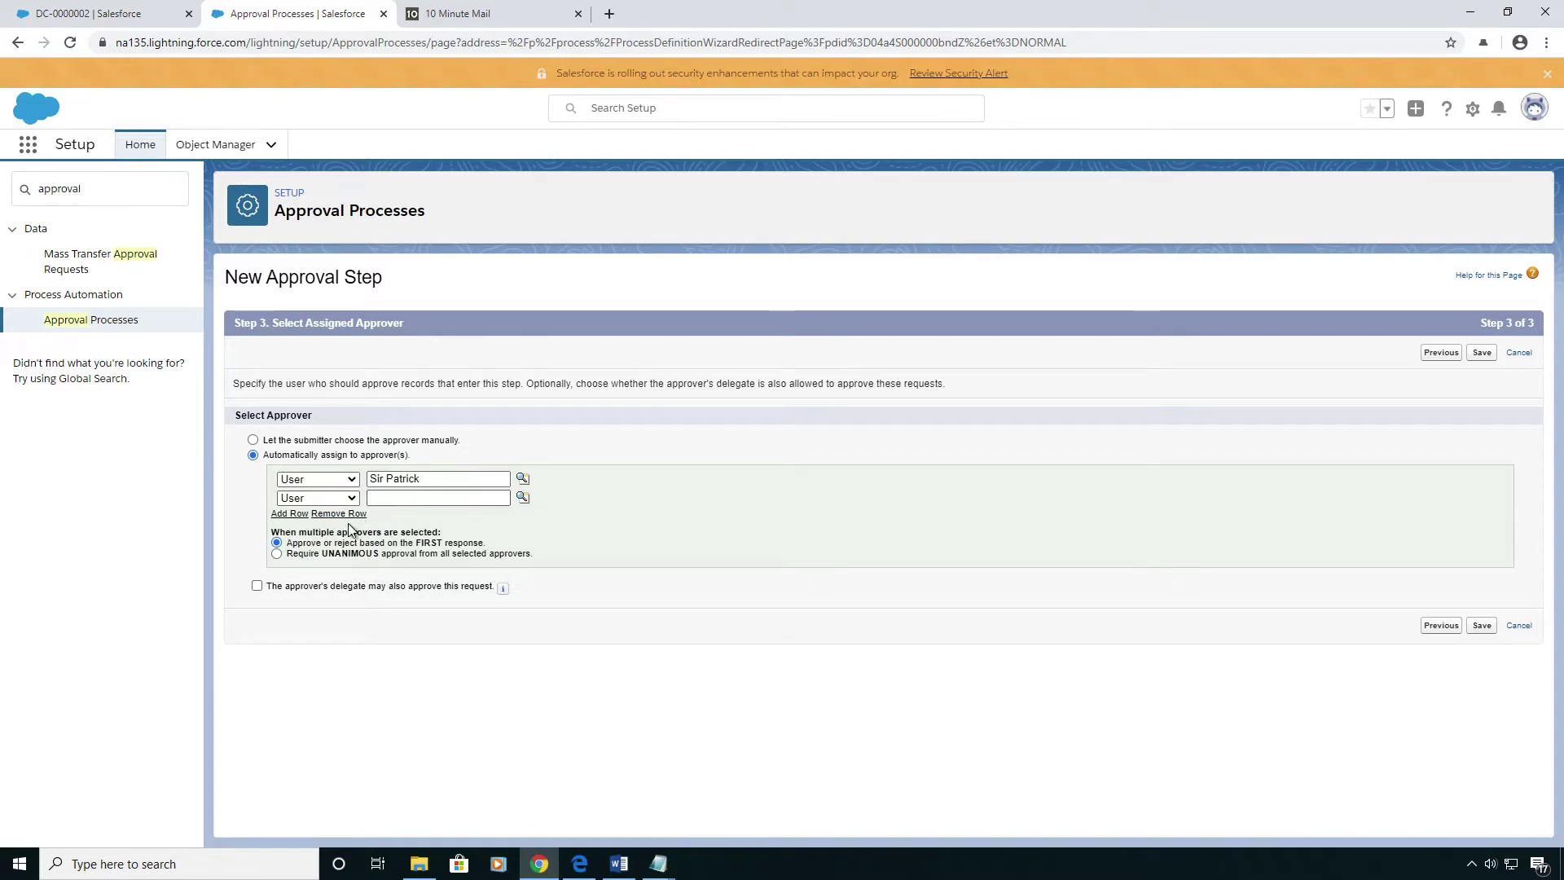
left_click(325, 515)
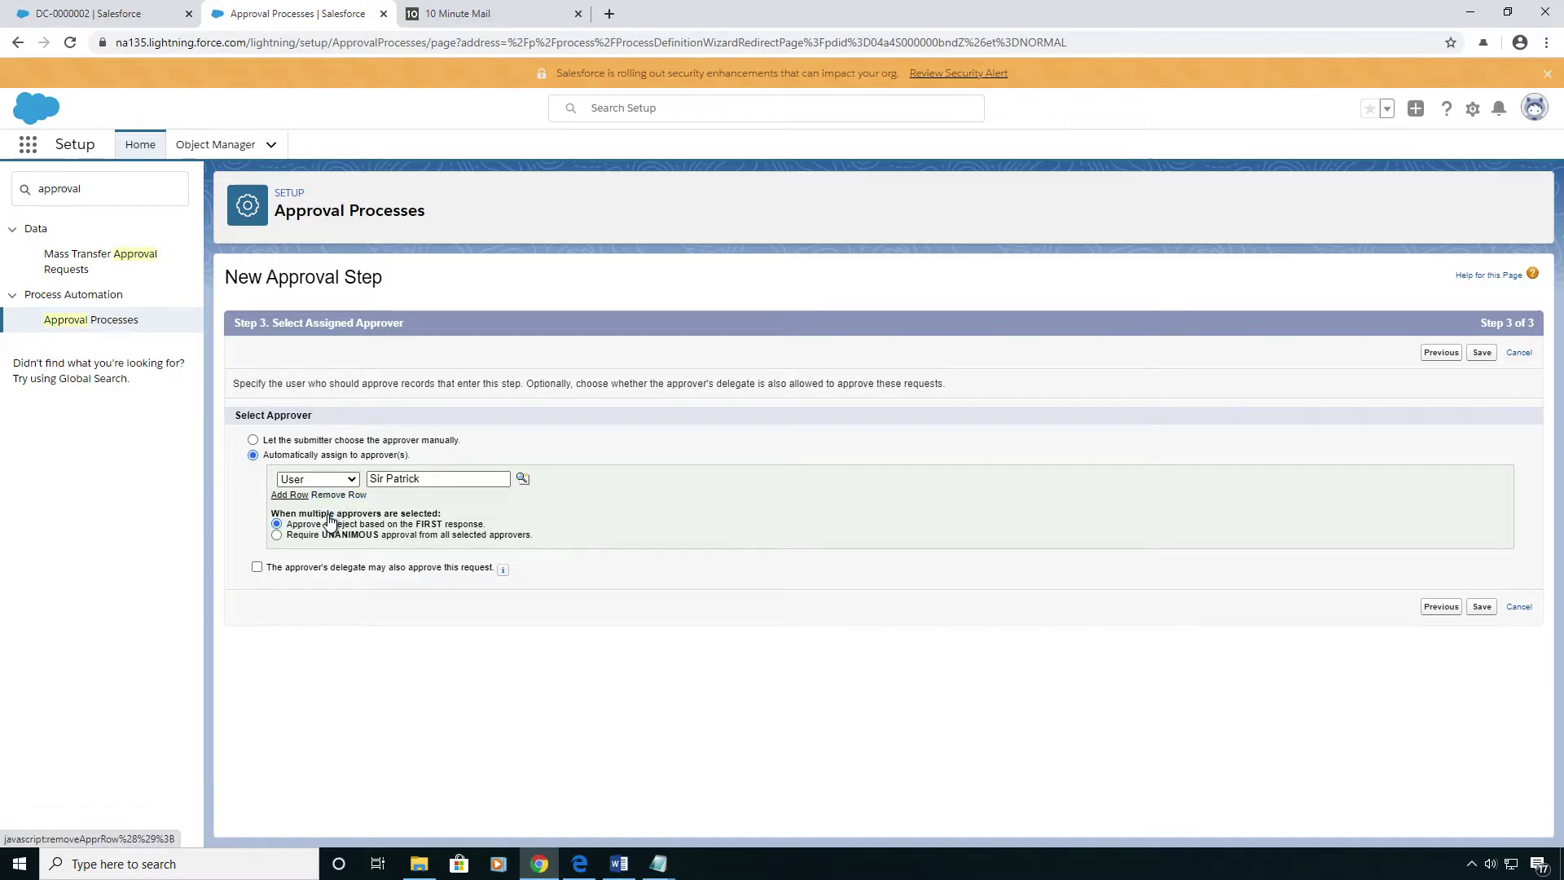
left_click(257, 567)
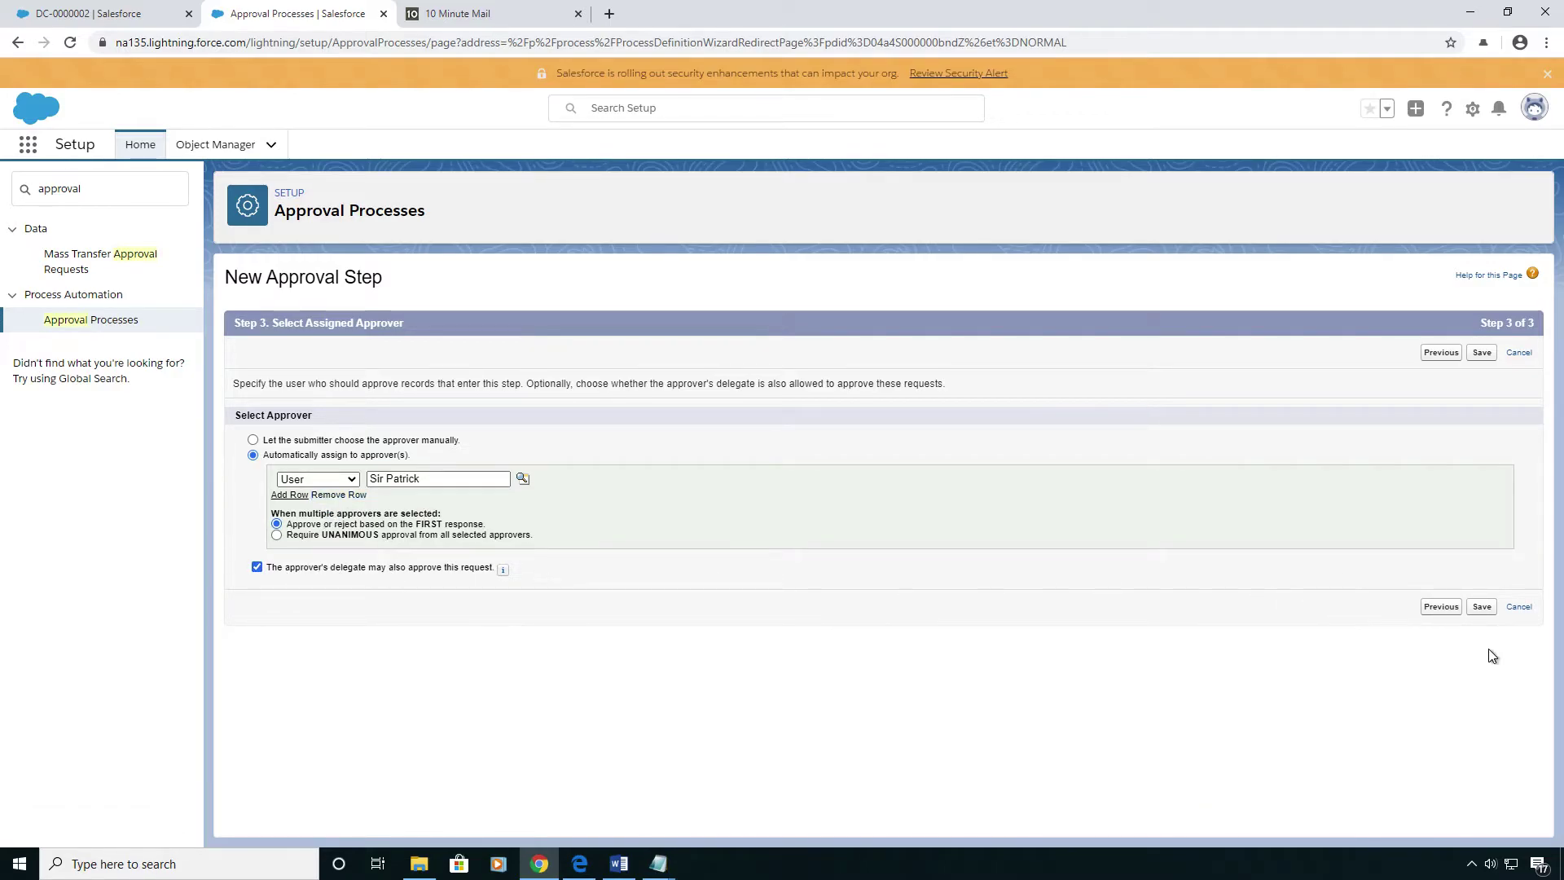
left_click(1483, 607)
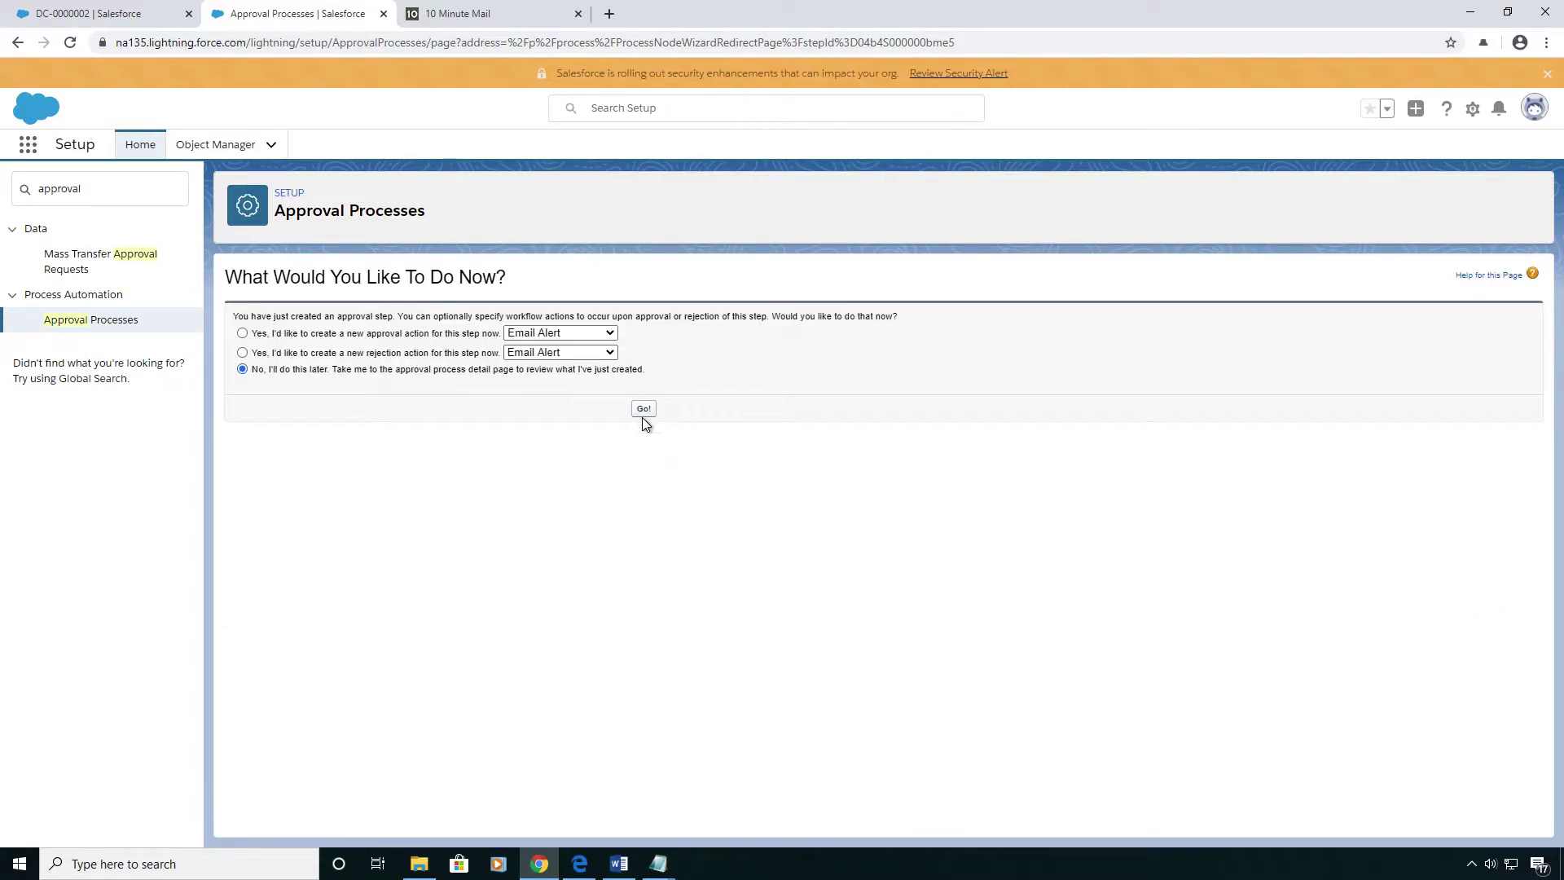
Step: Review the process details, toggling the step's actions, then add an existing initial submission action
left_click(644, 409)
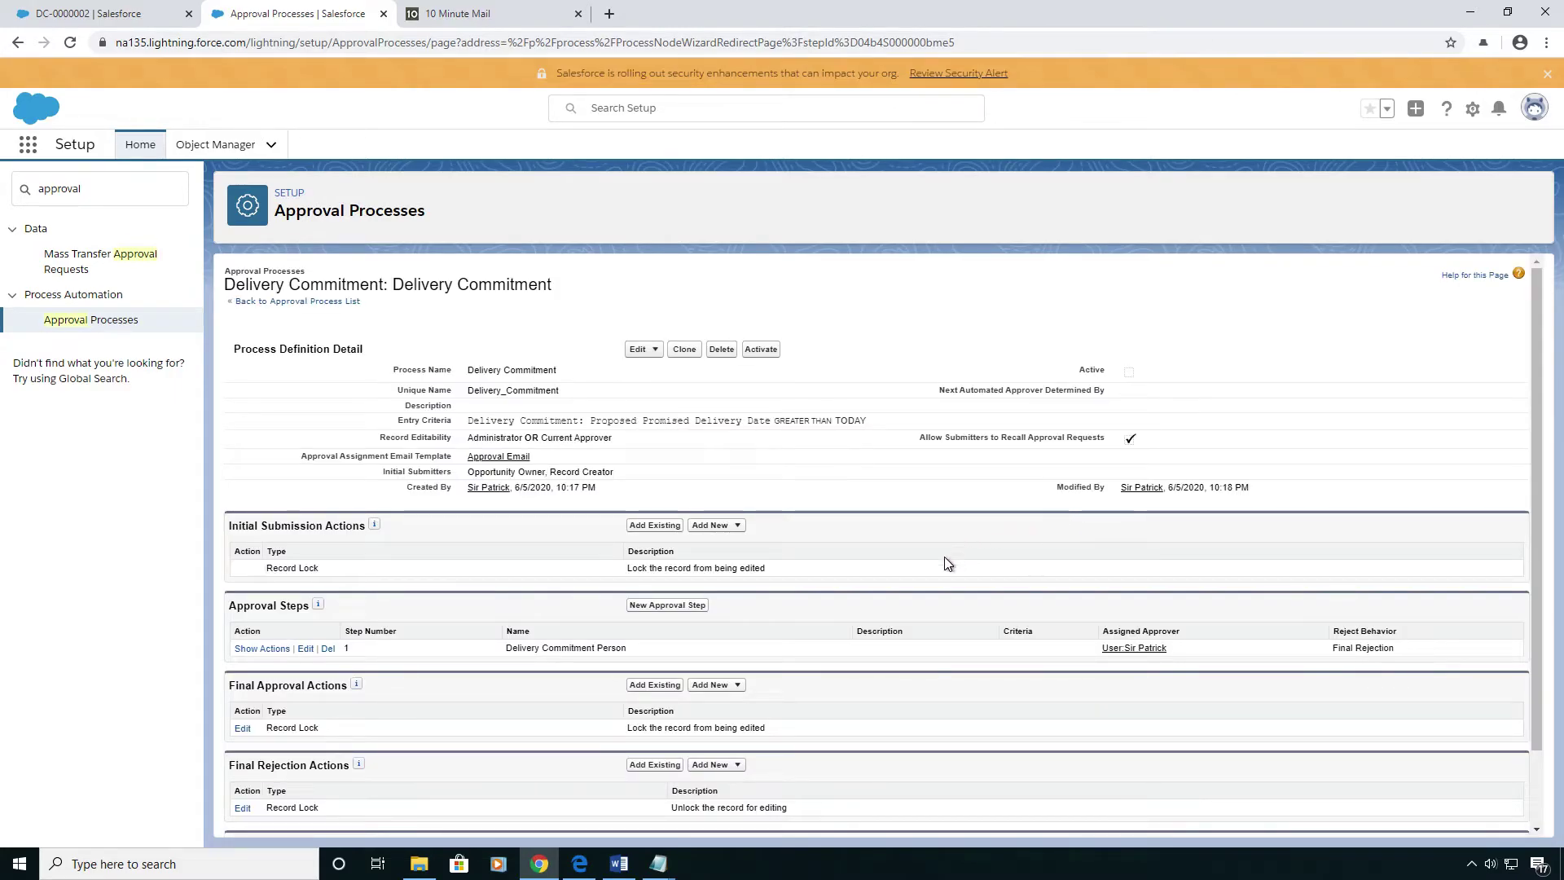
scroll(624, 626, "down", 2)
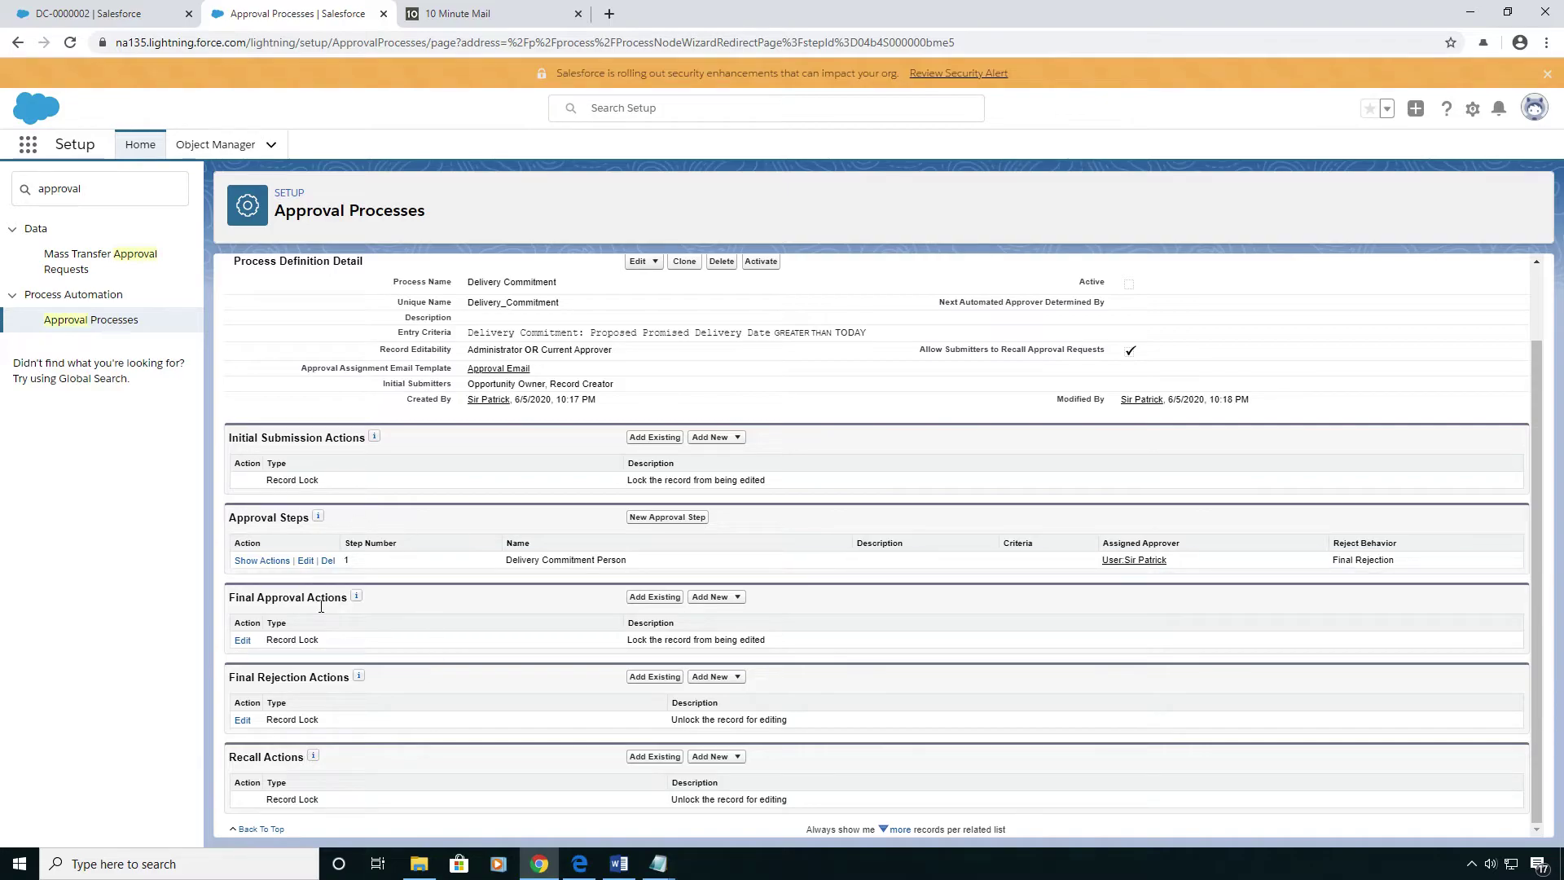
left_click(261, 560)
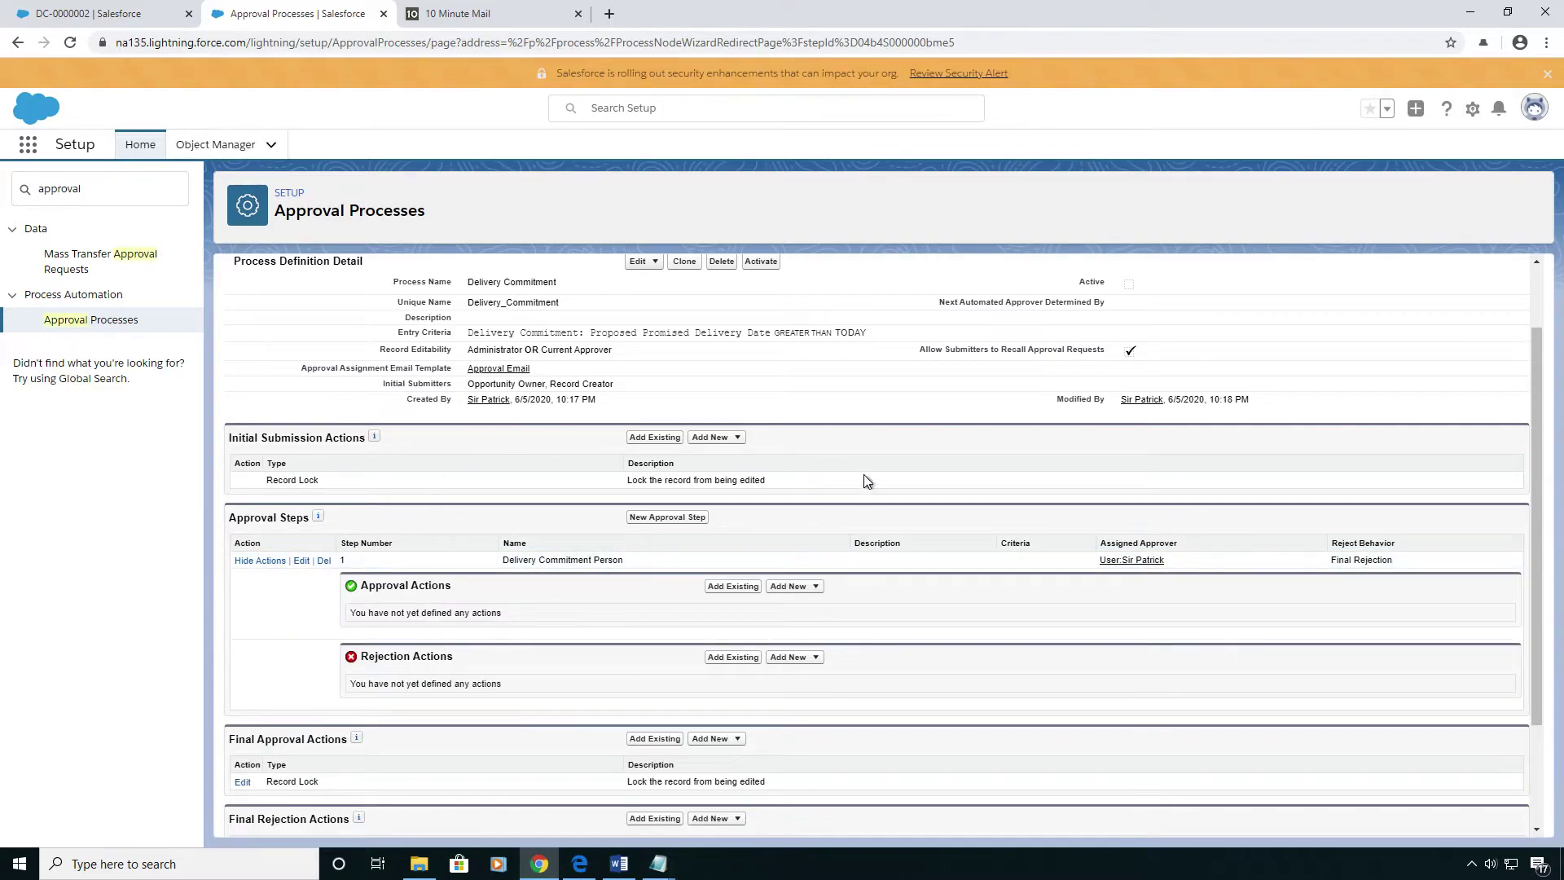
left_click(259, 560)
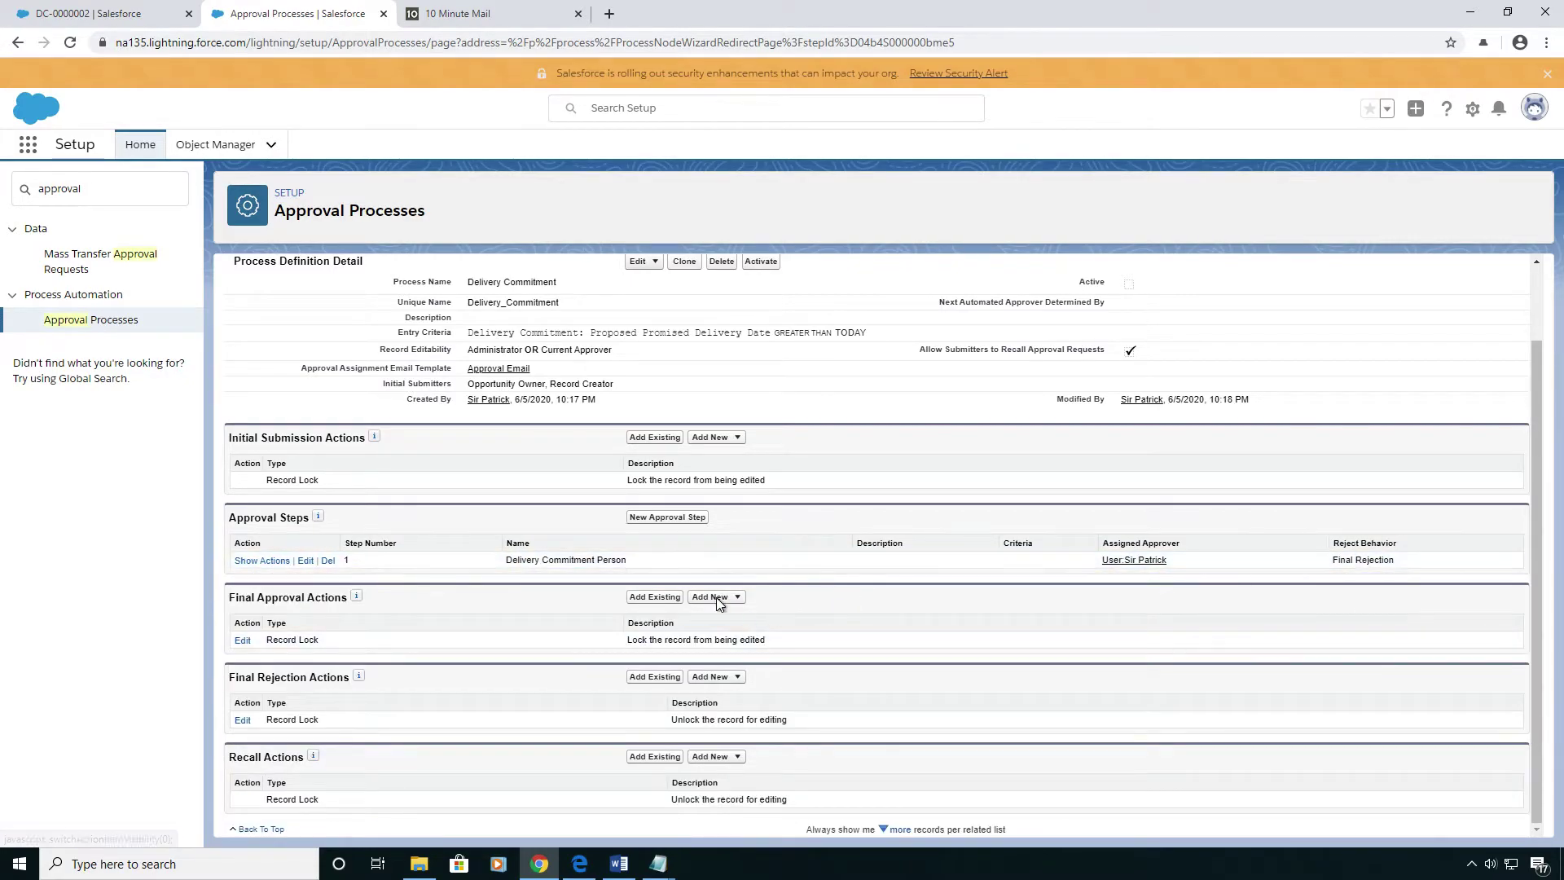
left_click(657, 439)
Step: Add the Update Approval Status Submit field update as an initial submission action
left_click(570, 346)
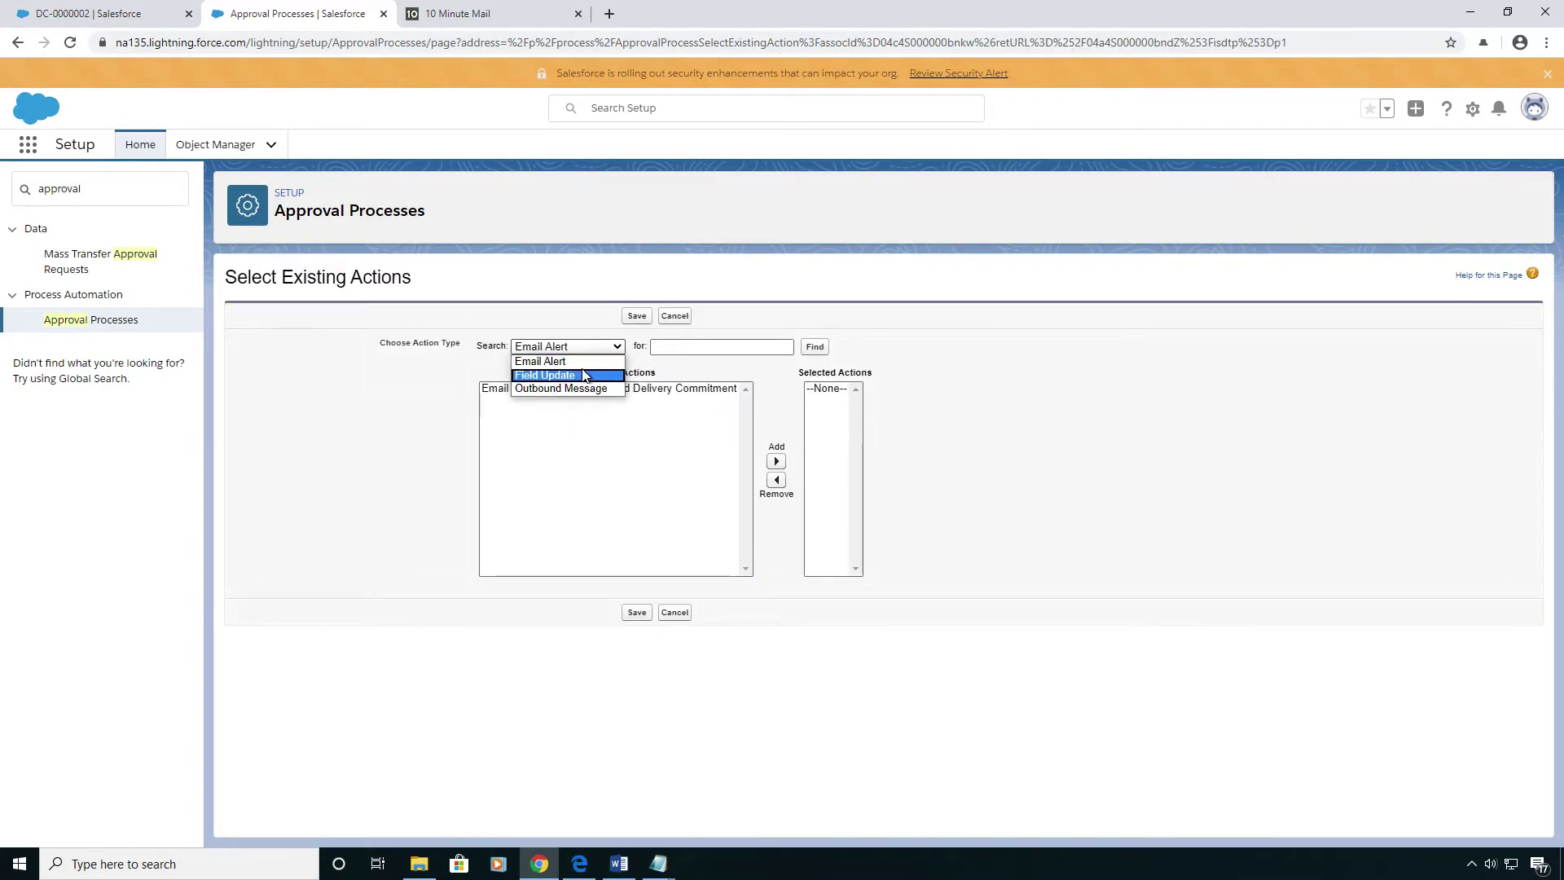
left_click(584, 375)
left_click(658, 431)
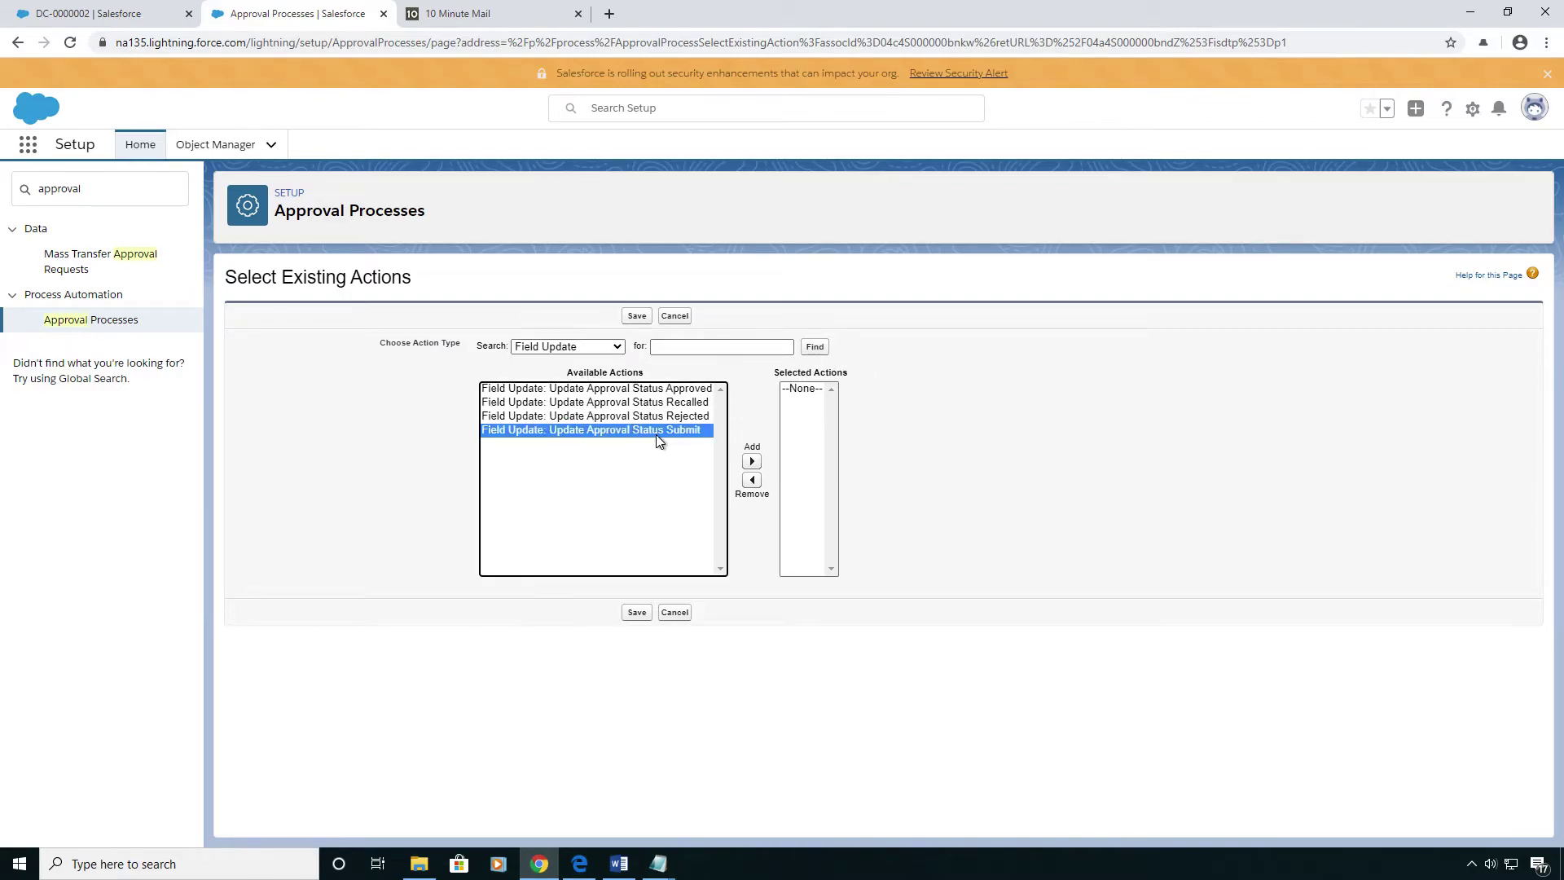
left_click(750, 462)
left_click(636, 614)
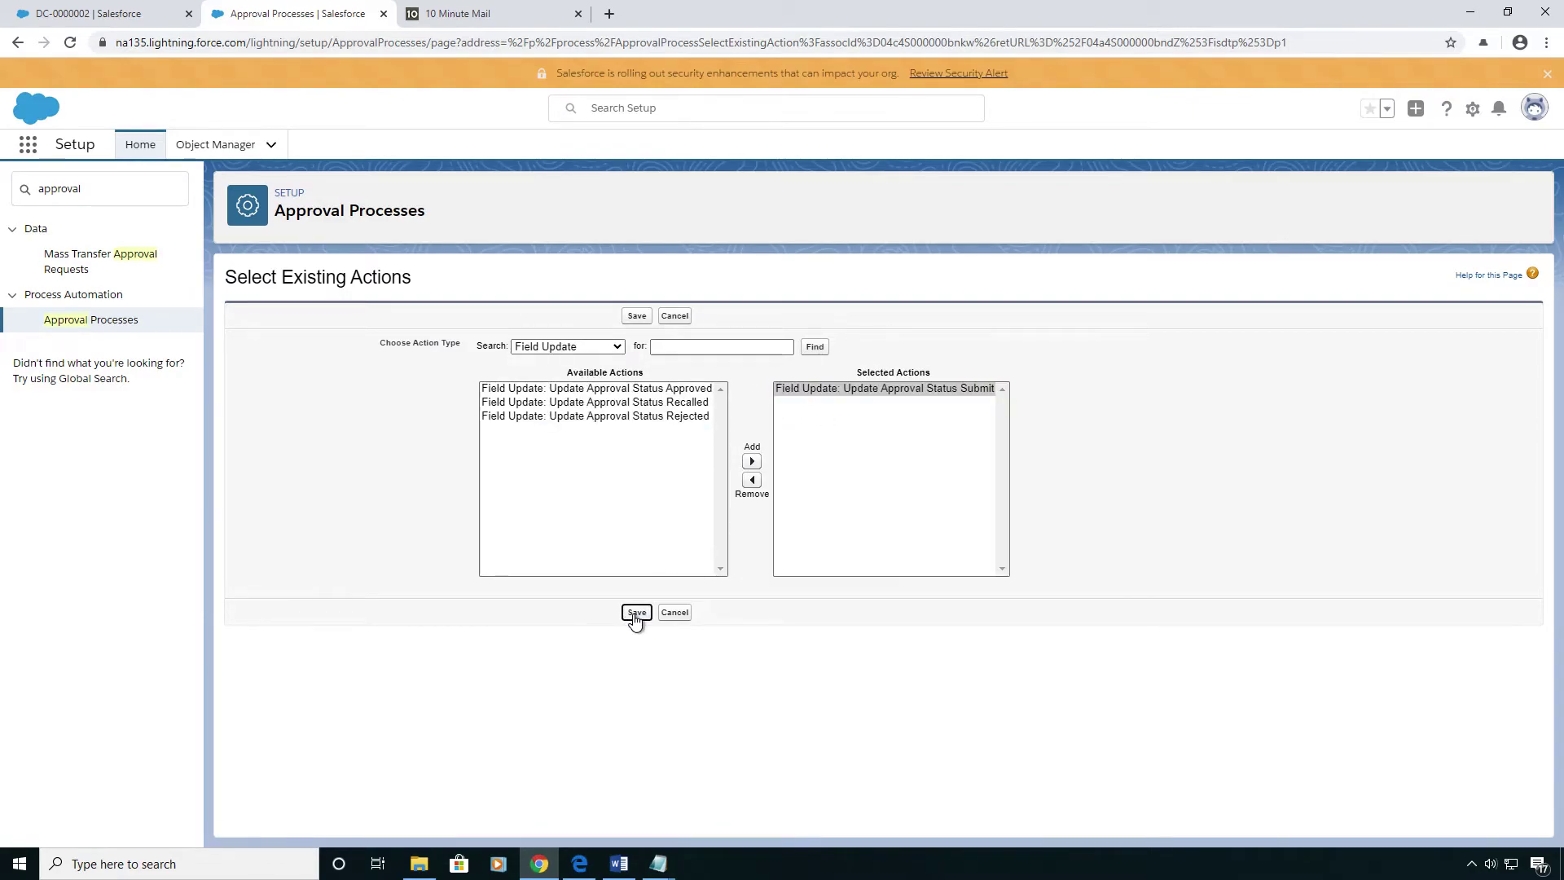
scroll(636, 614, "down", 2)
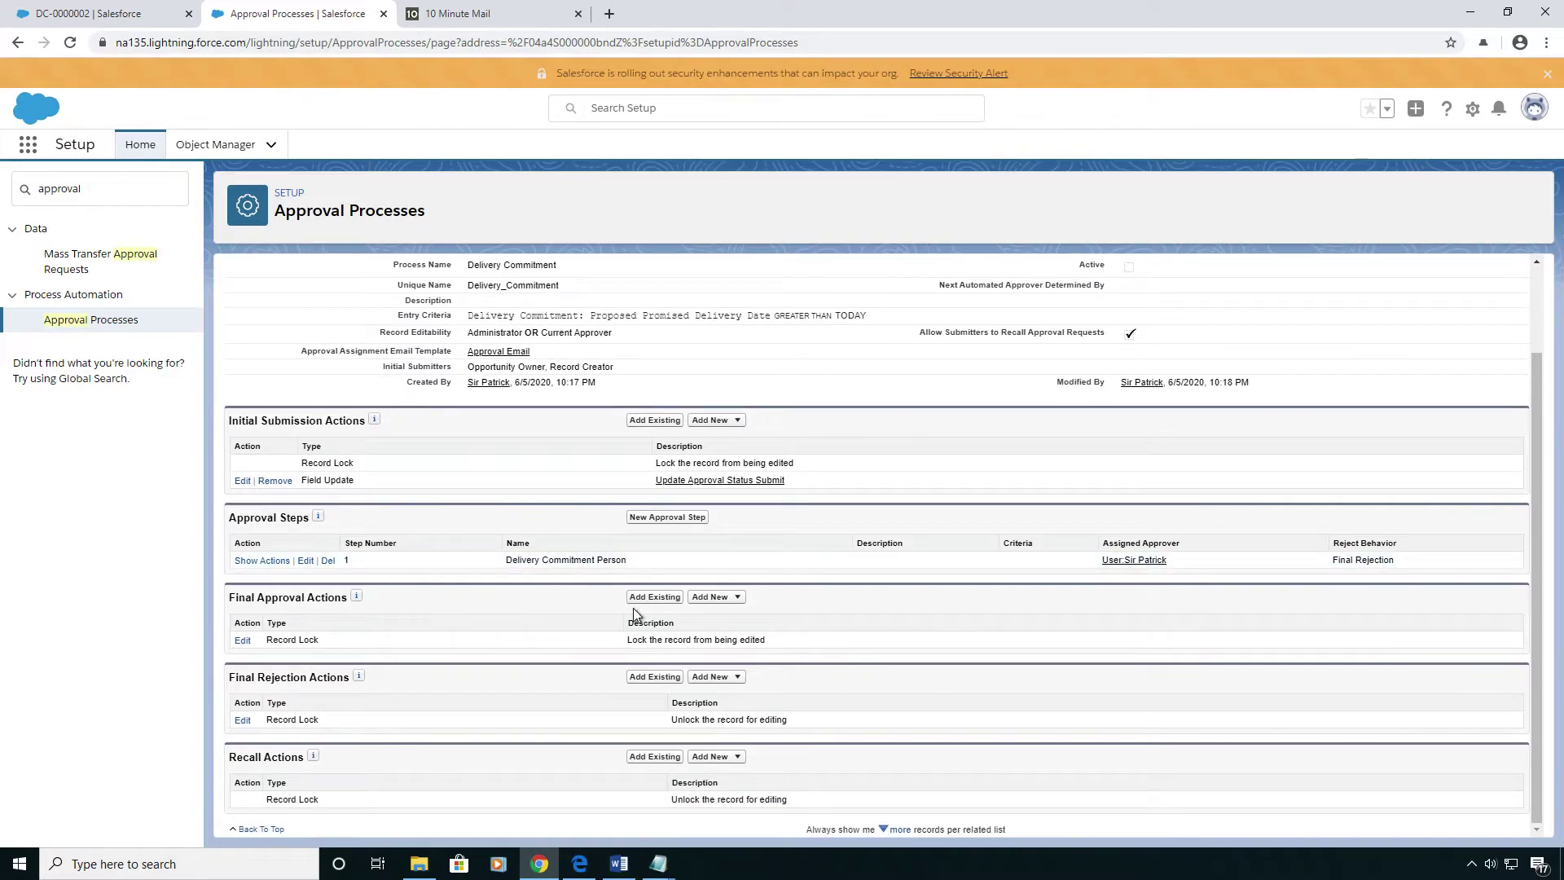
Step: Add the Update Approval Status Approved field update as a final approval action
left_click(659, 601)
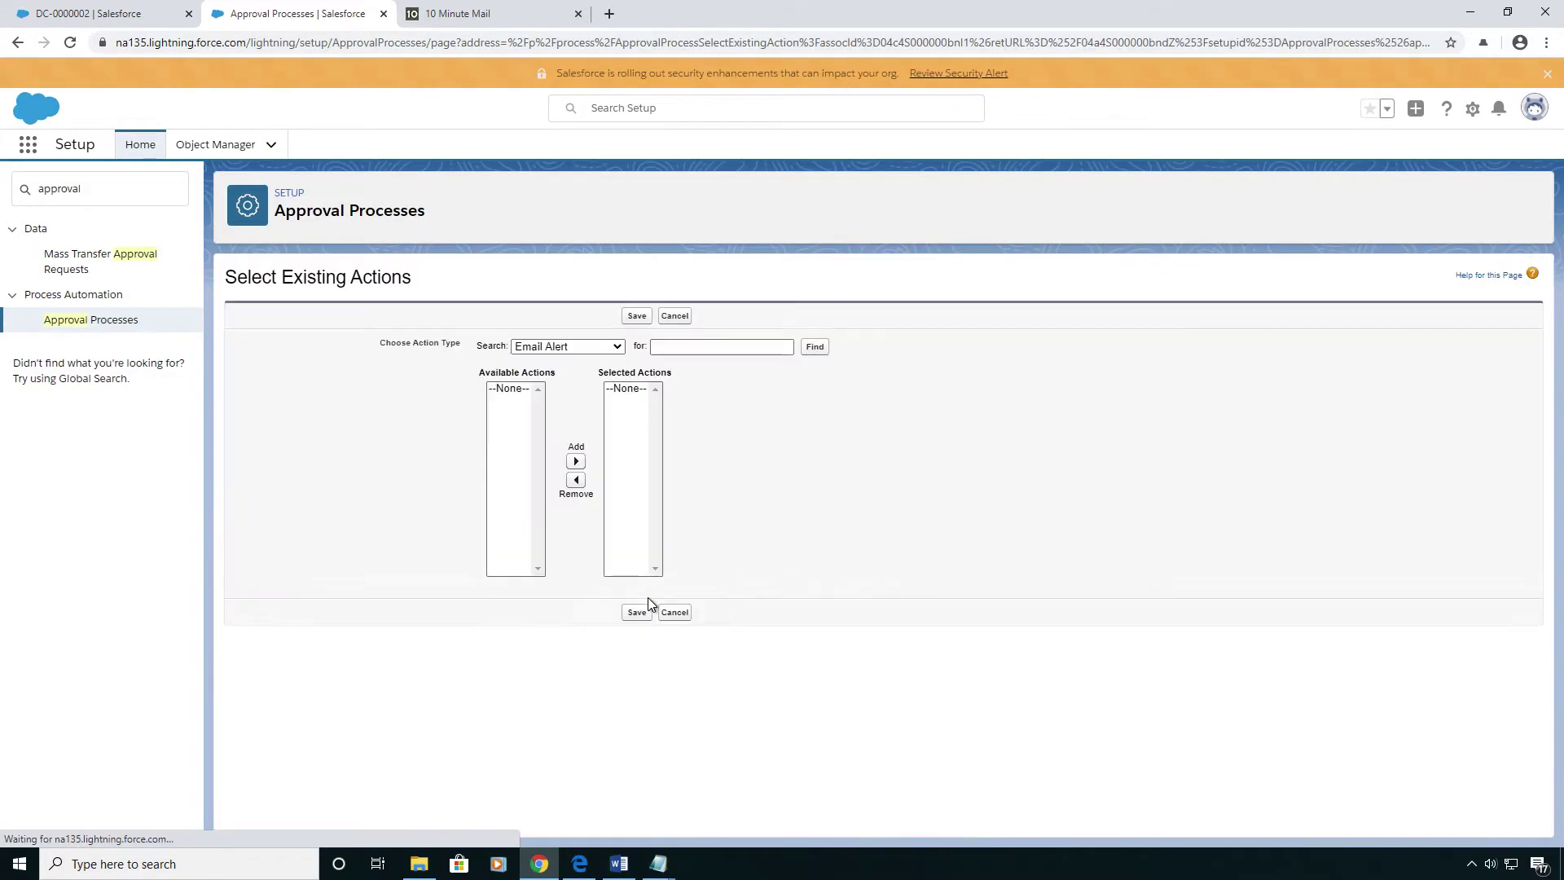
left_click(574, 346)
left_click(565, 375)
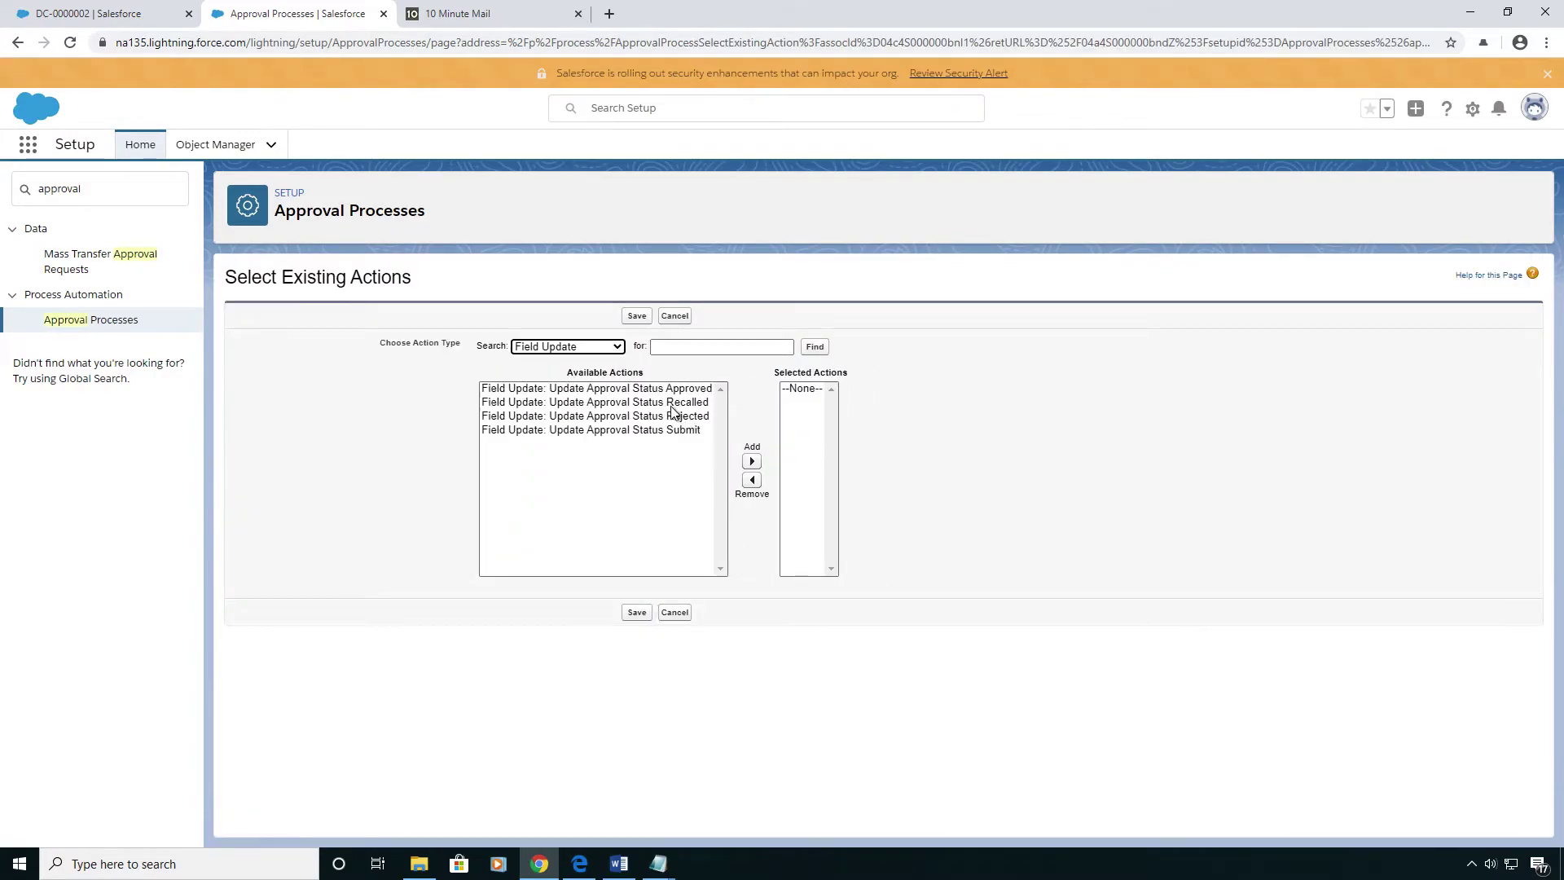
left_click(661, 389)
left_click(754, 461)
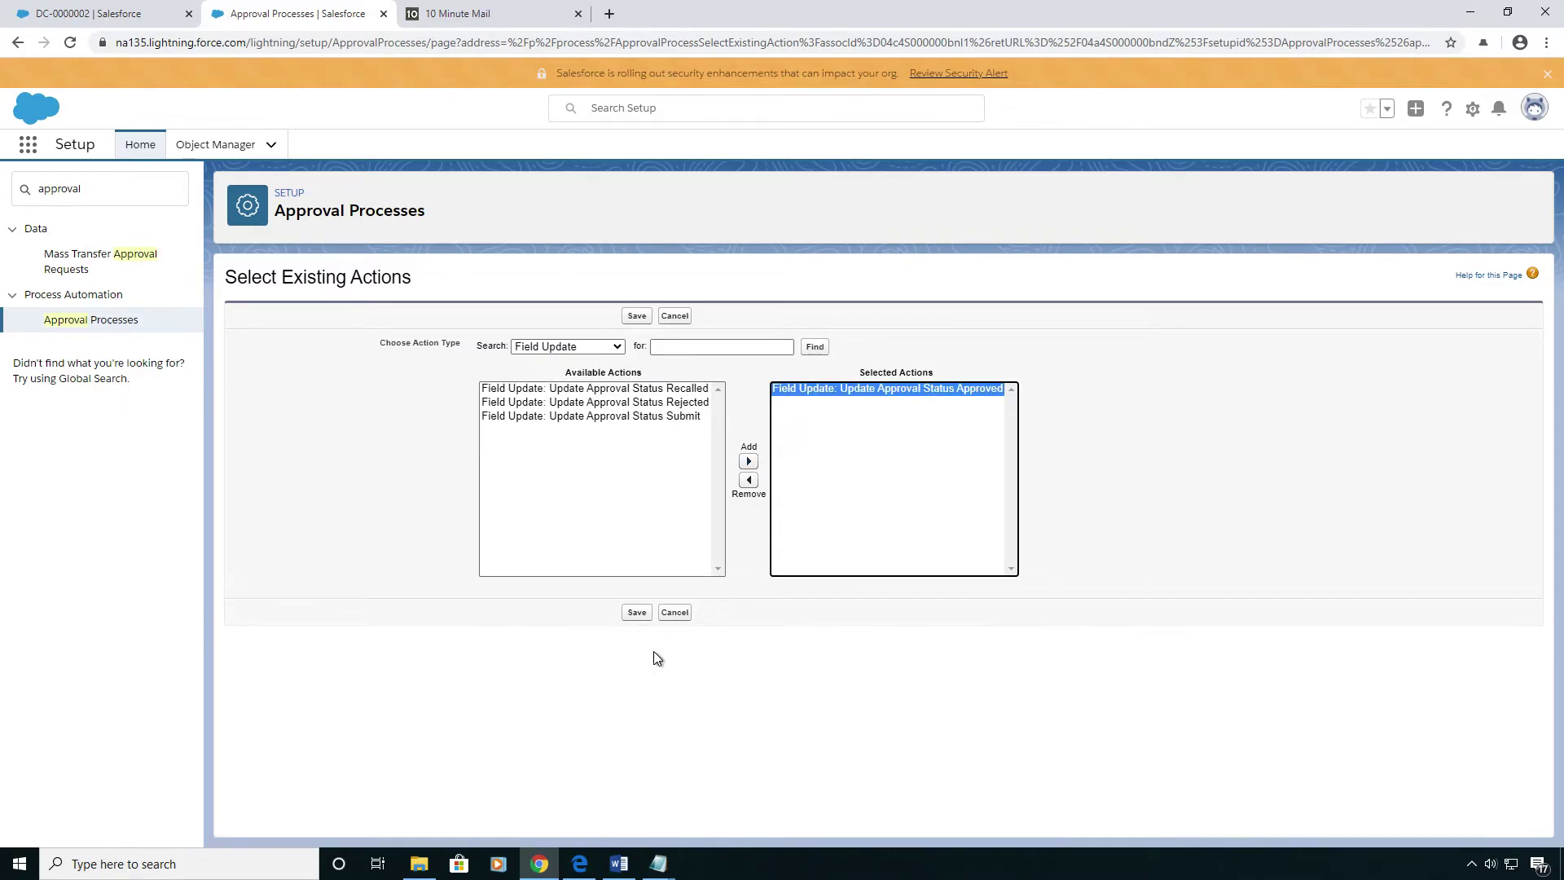
left_click(638, 613)
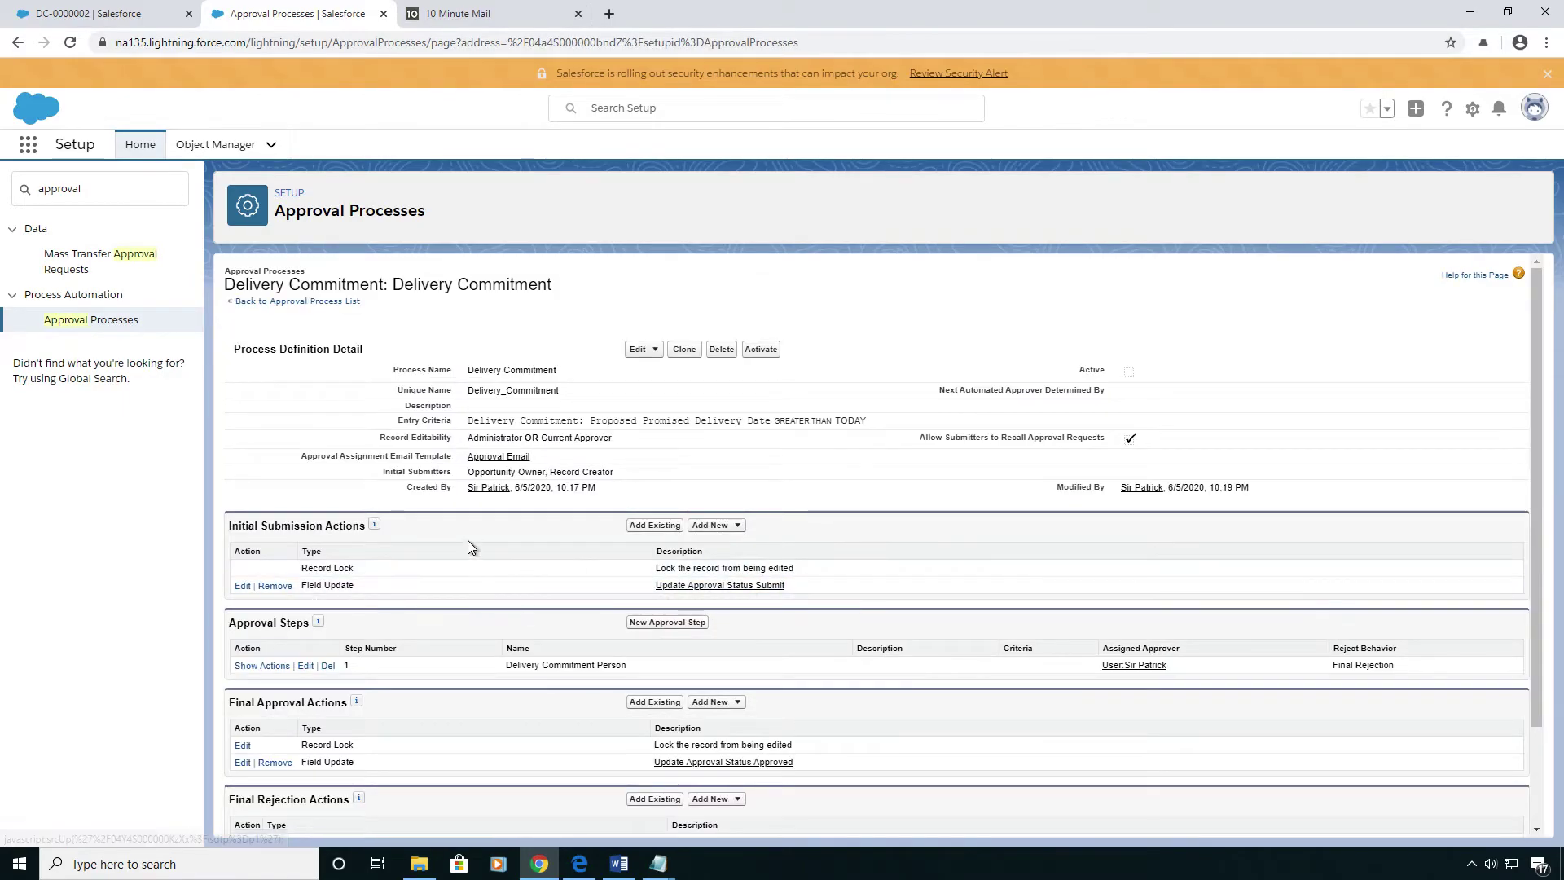
scroll(331, 662, "down", 2)
Step: Add the Update Approval Status Rejected field update as a final rejection action
left_click(656, 676)
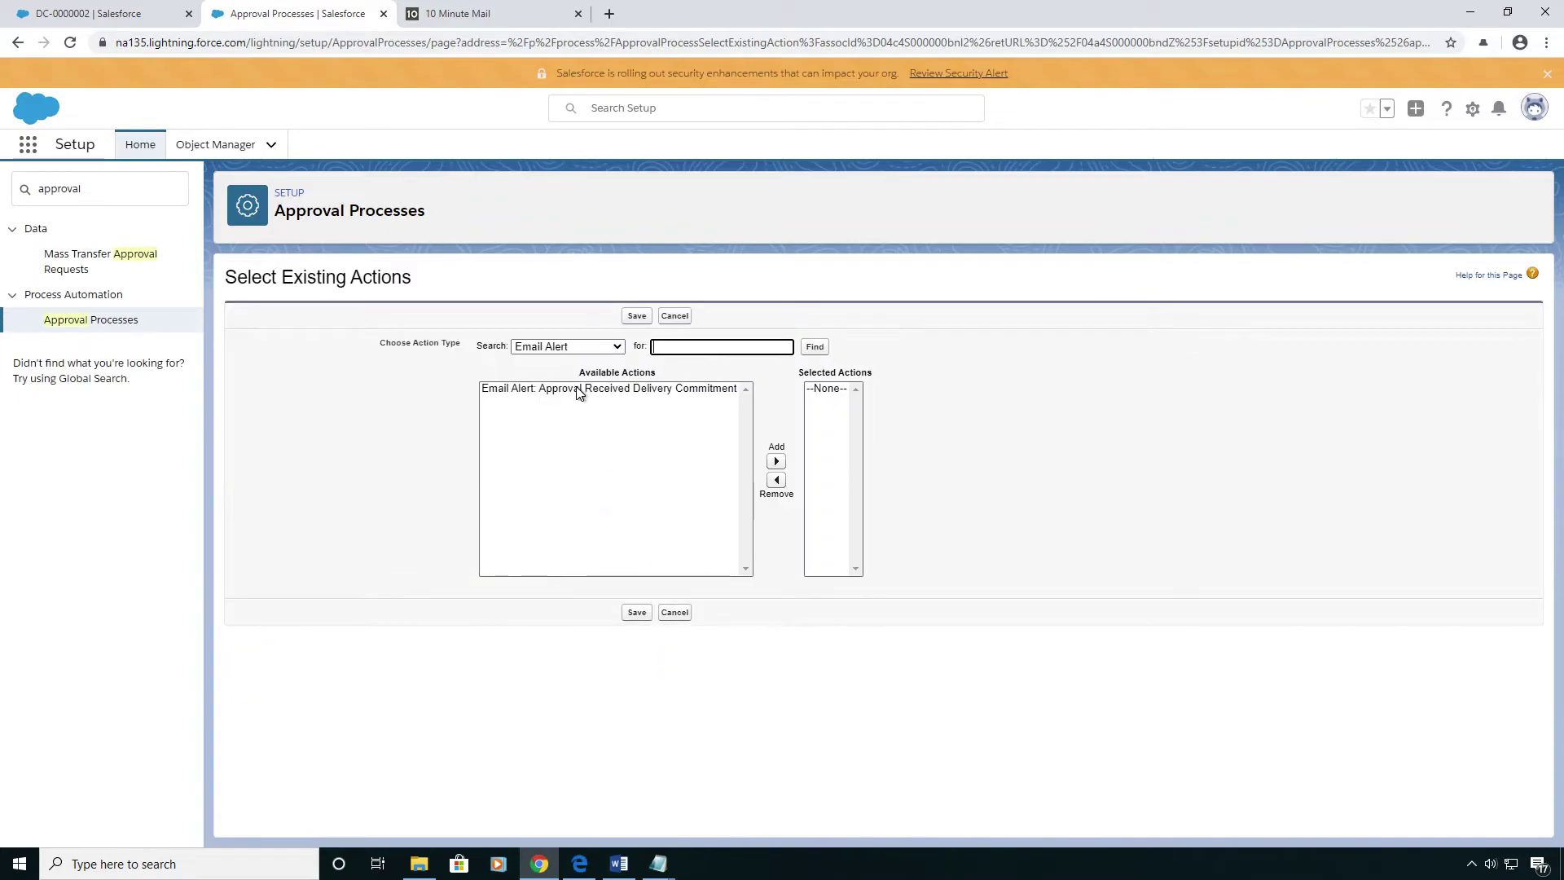
left_click(579, 347)
left_click(564, 376)
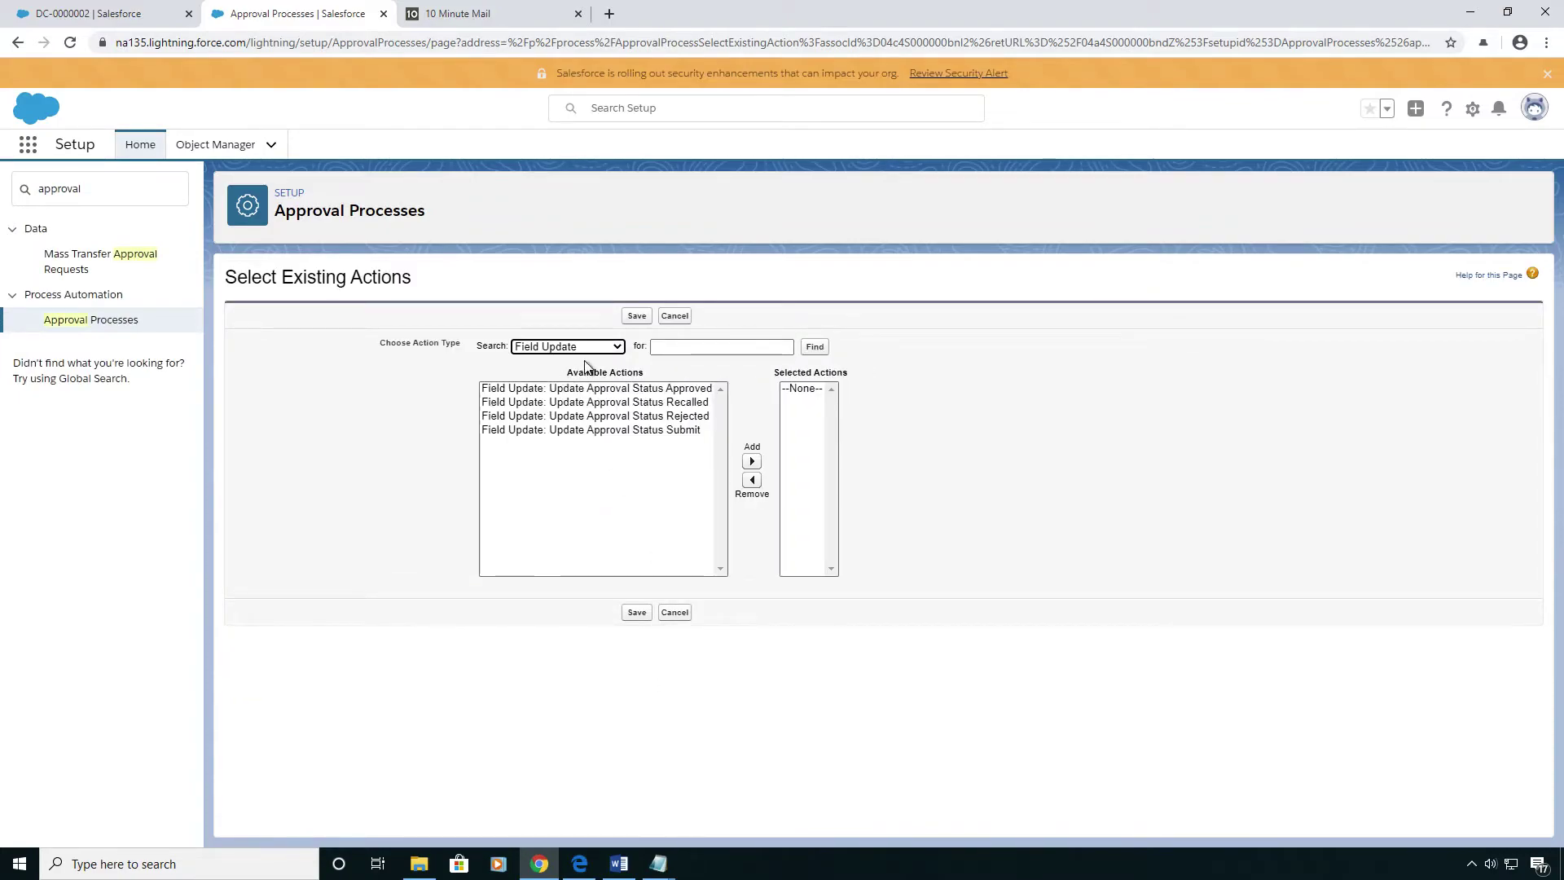
left_click(664, 416)
left_click(753, 463)
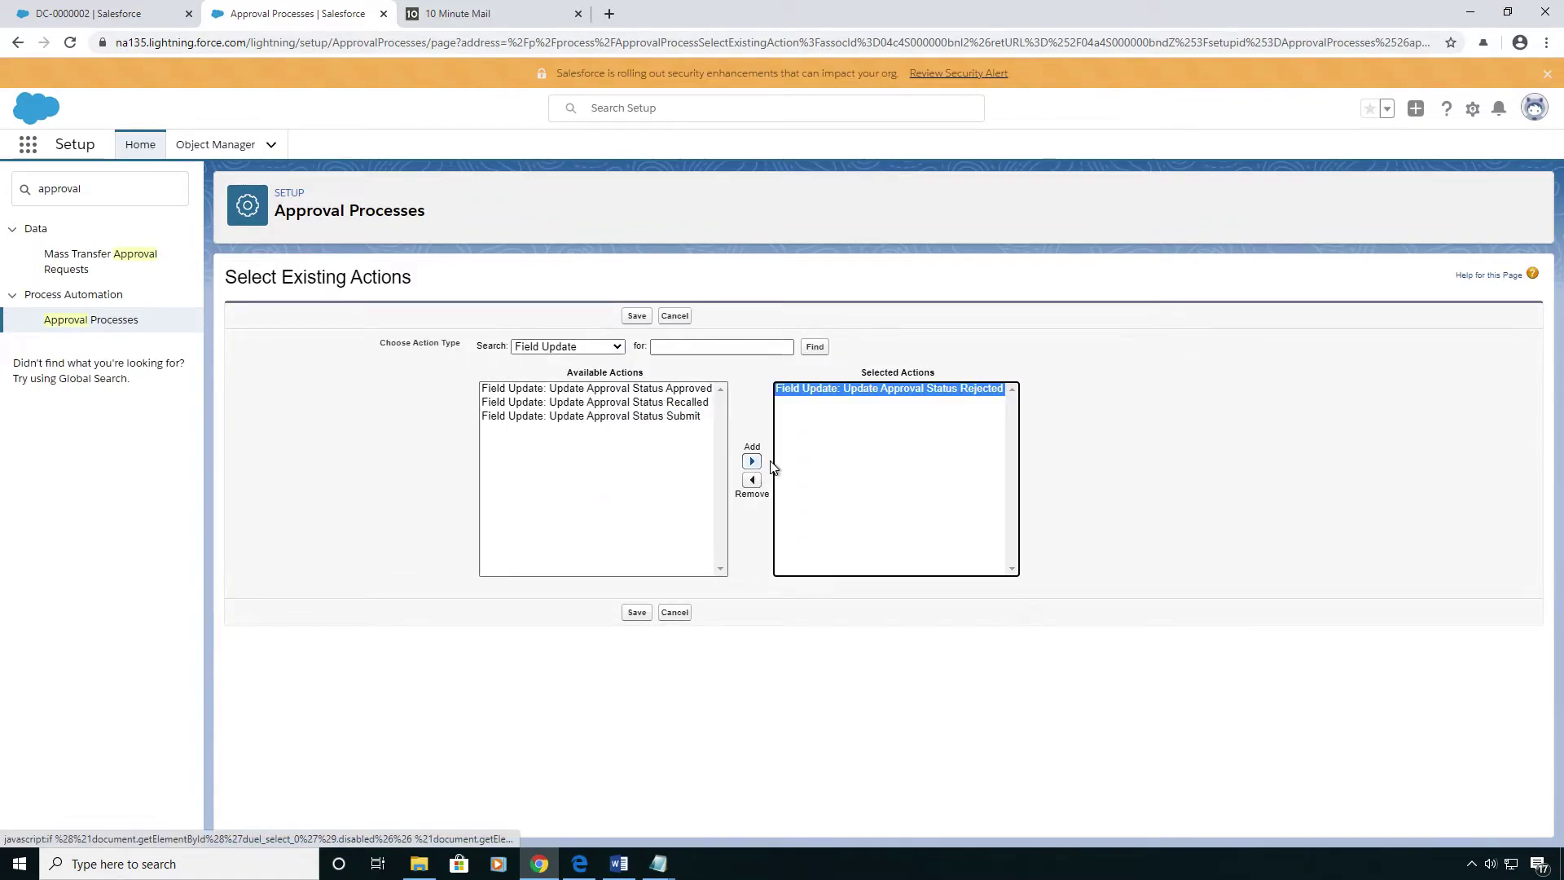
left_click(636, 619)
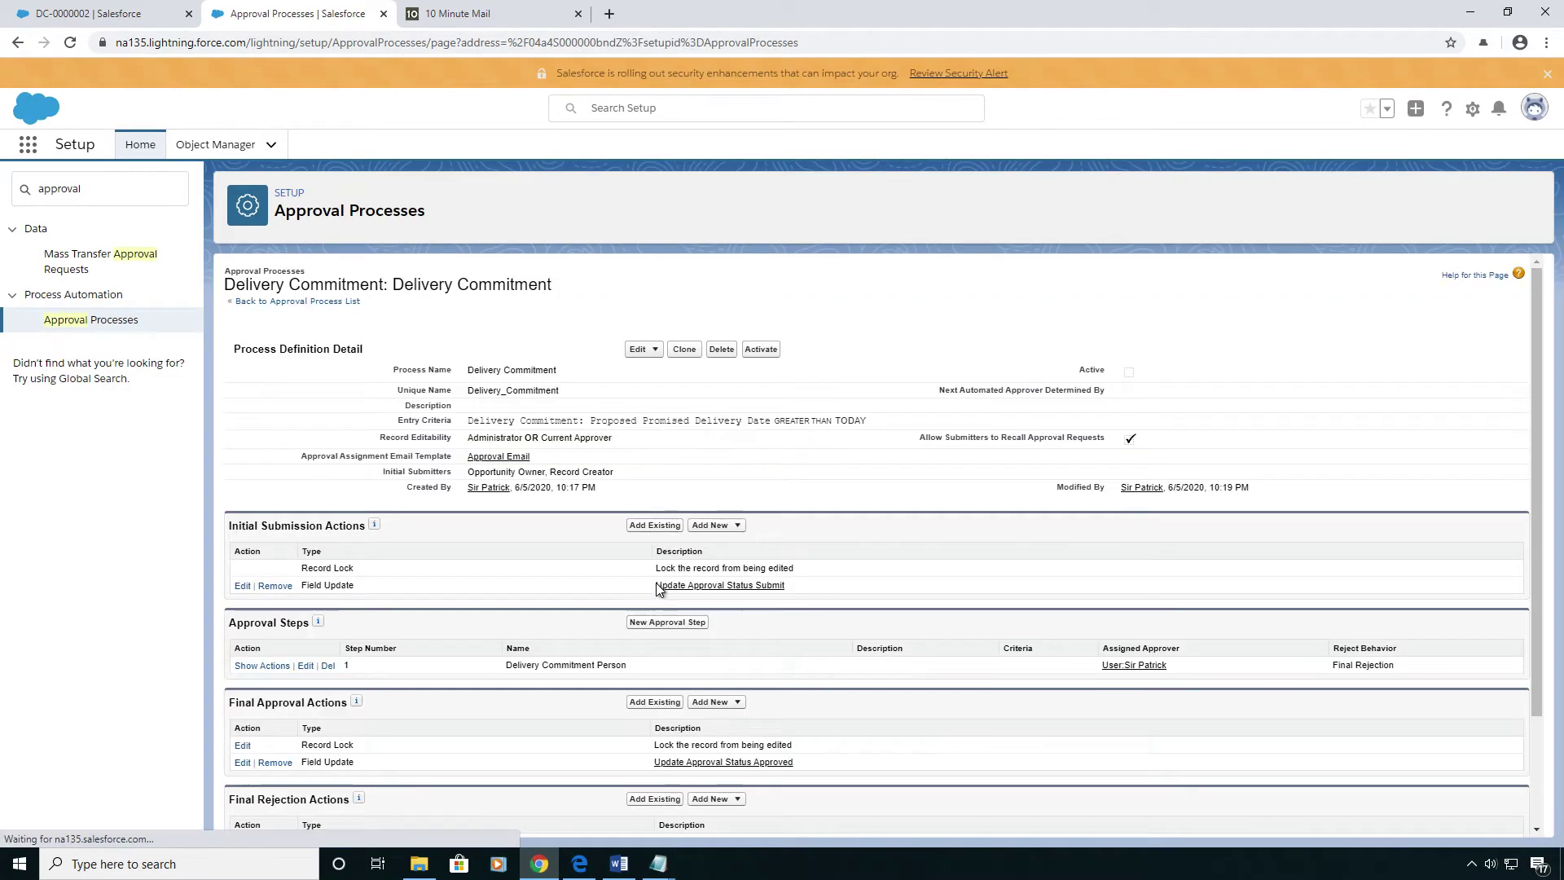
scroll(668, 733, "down", 2)
Step: Add the Update Approval Status Recalled field update as a recall action
left_click(667, 757)
left_click(568, 346)
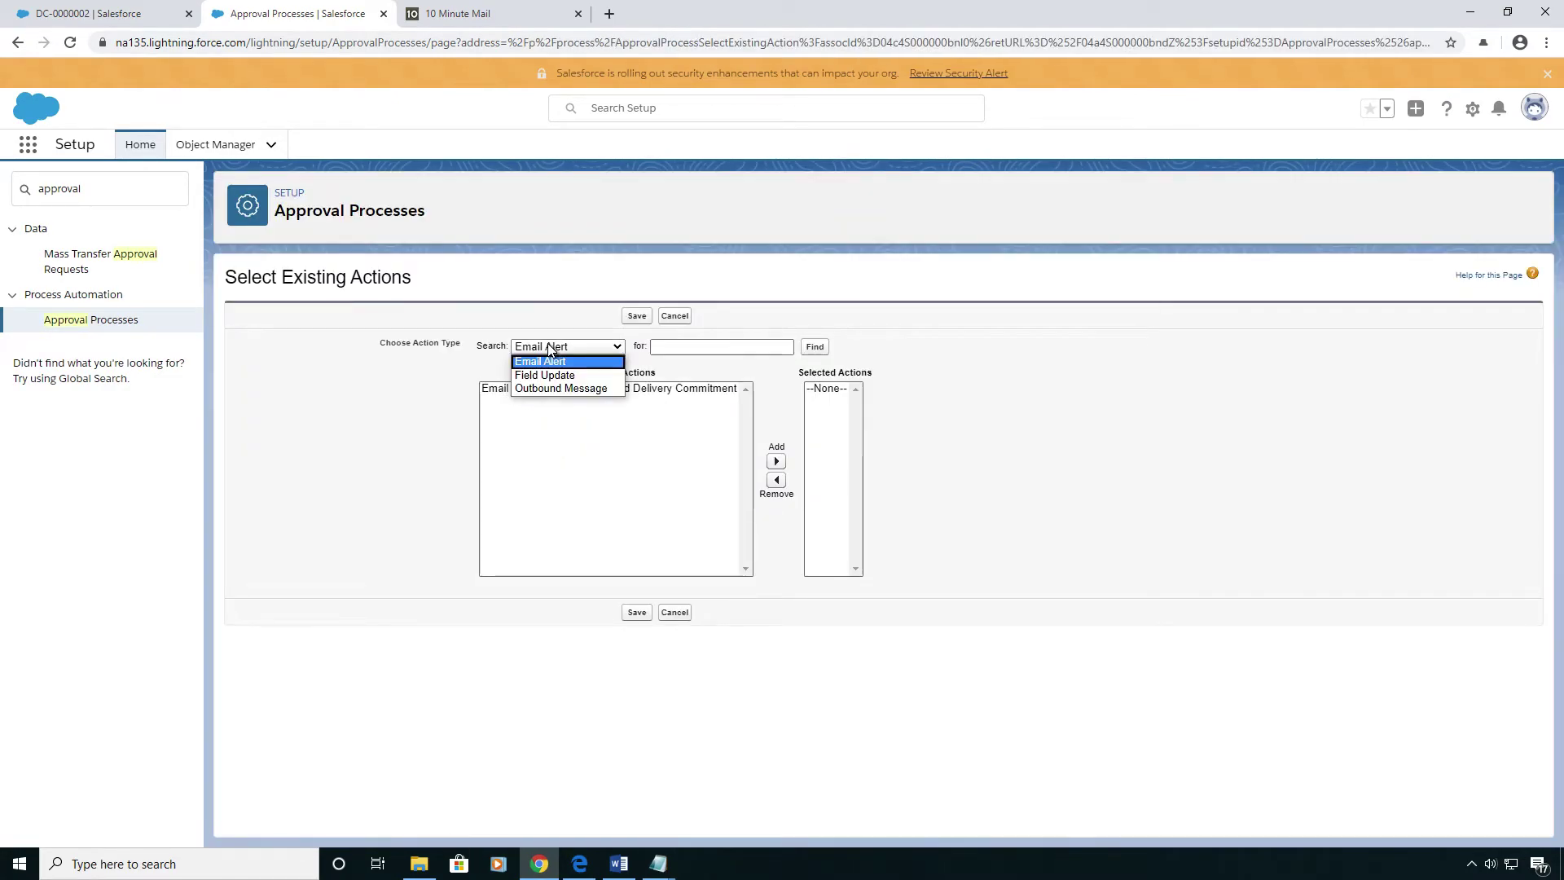
left_click(570, 371)
left_click(618, 402)
left_click(752, 461)
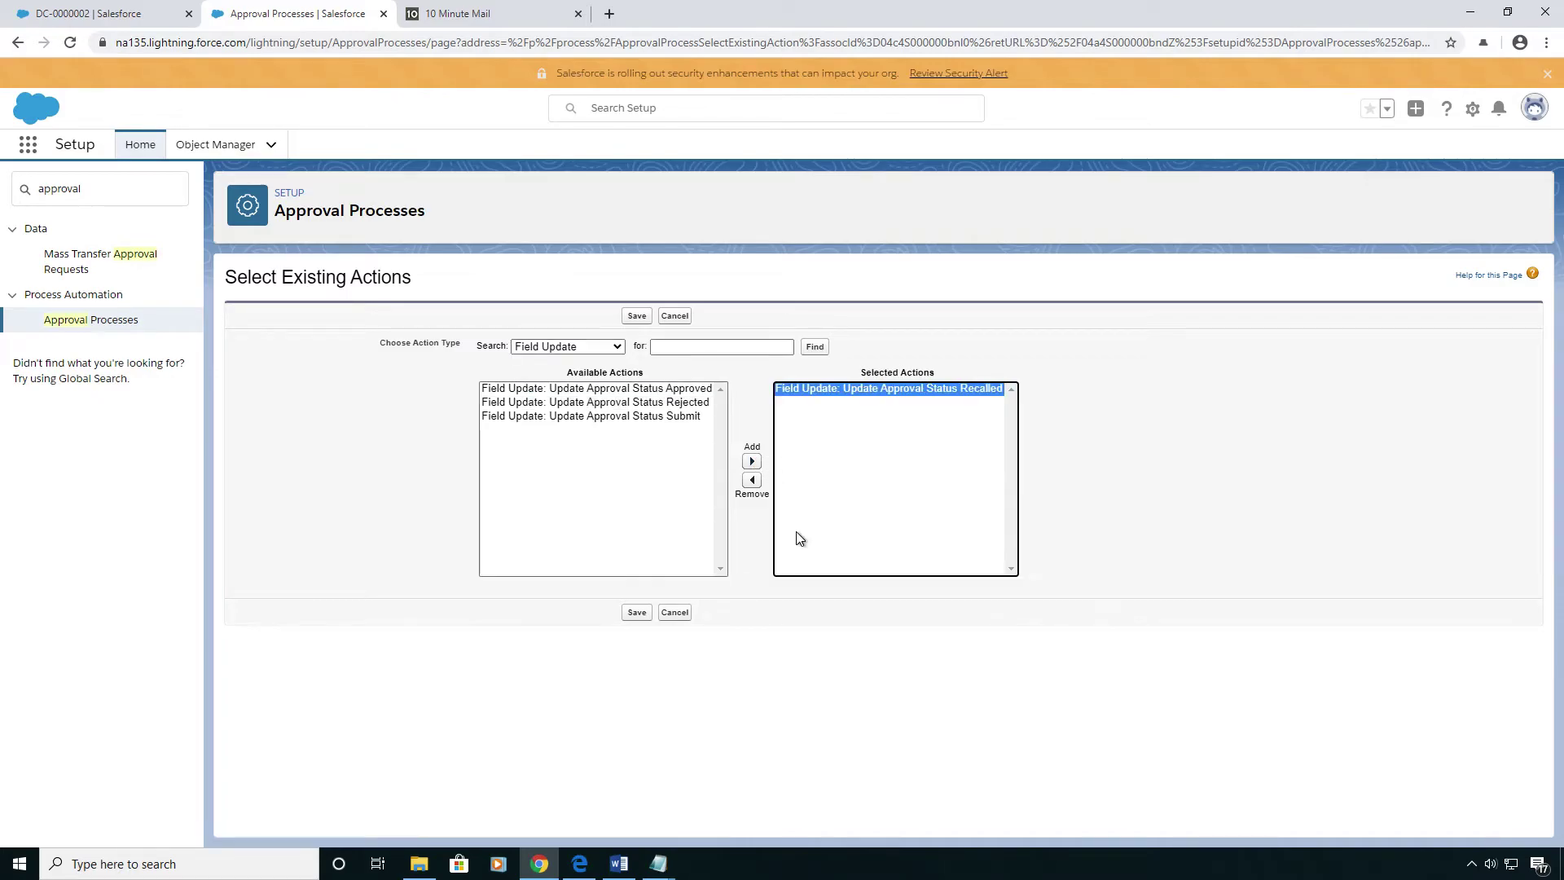
left_click(636, 612)
scroll(541, 534, "down", 2)
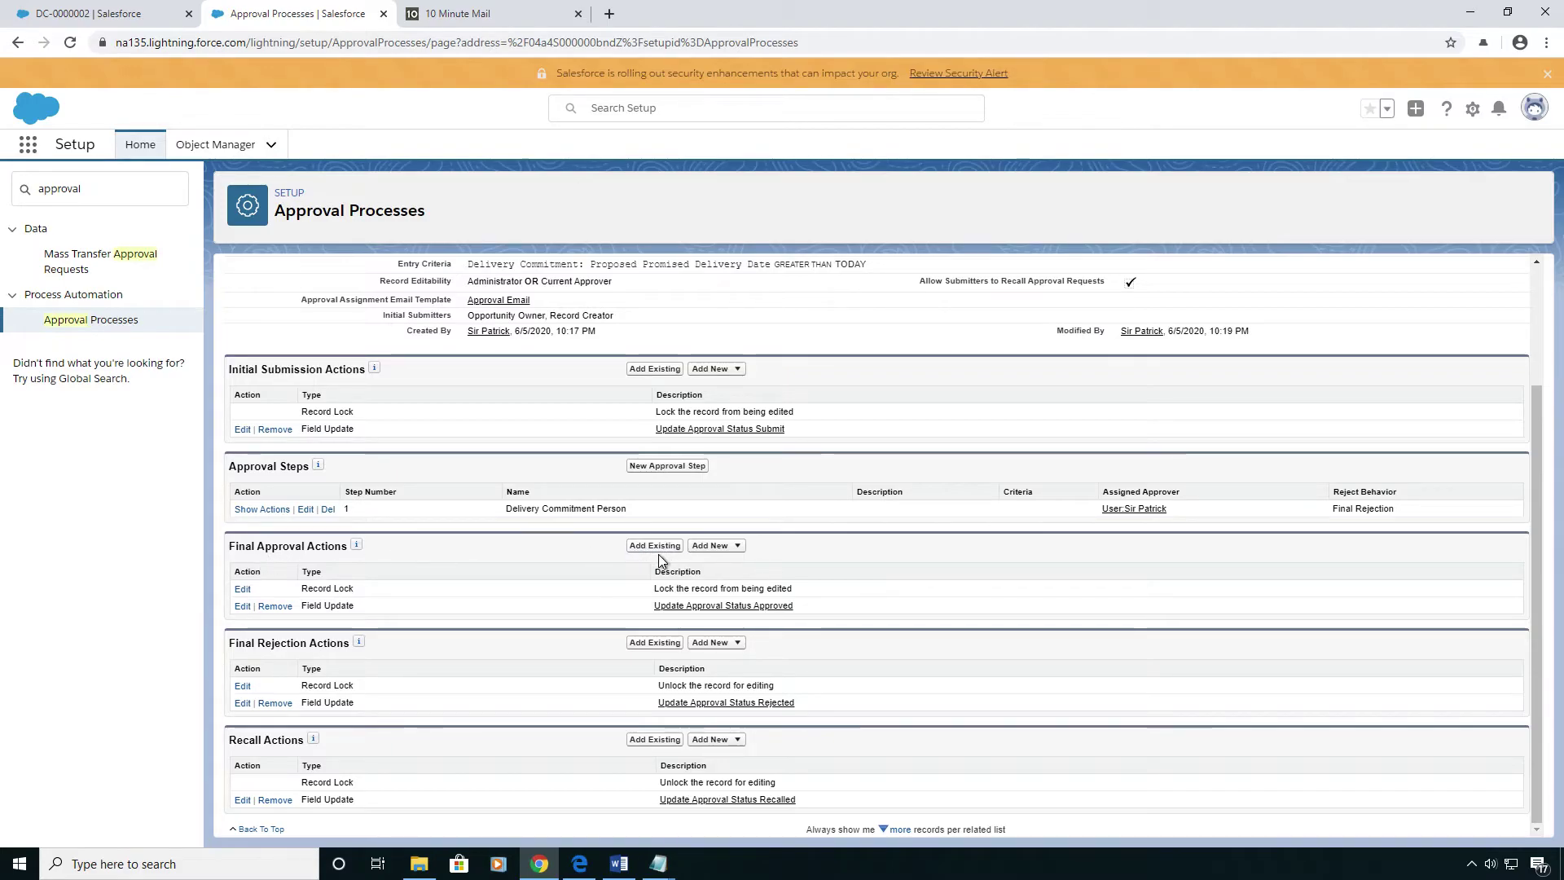
Step: Add the Approval Received Delivery Commitment email alert to the final approval actions
left_click(654, 546)
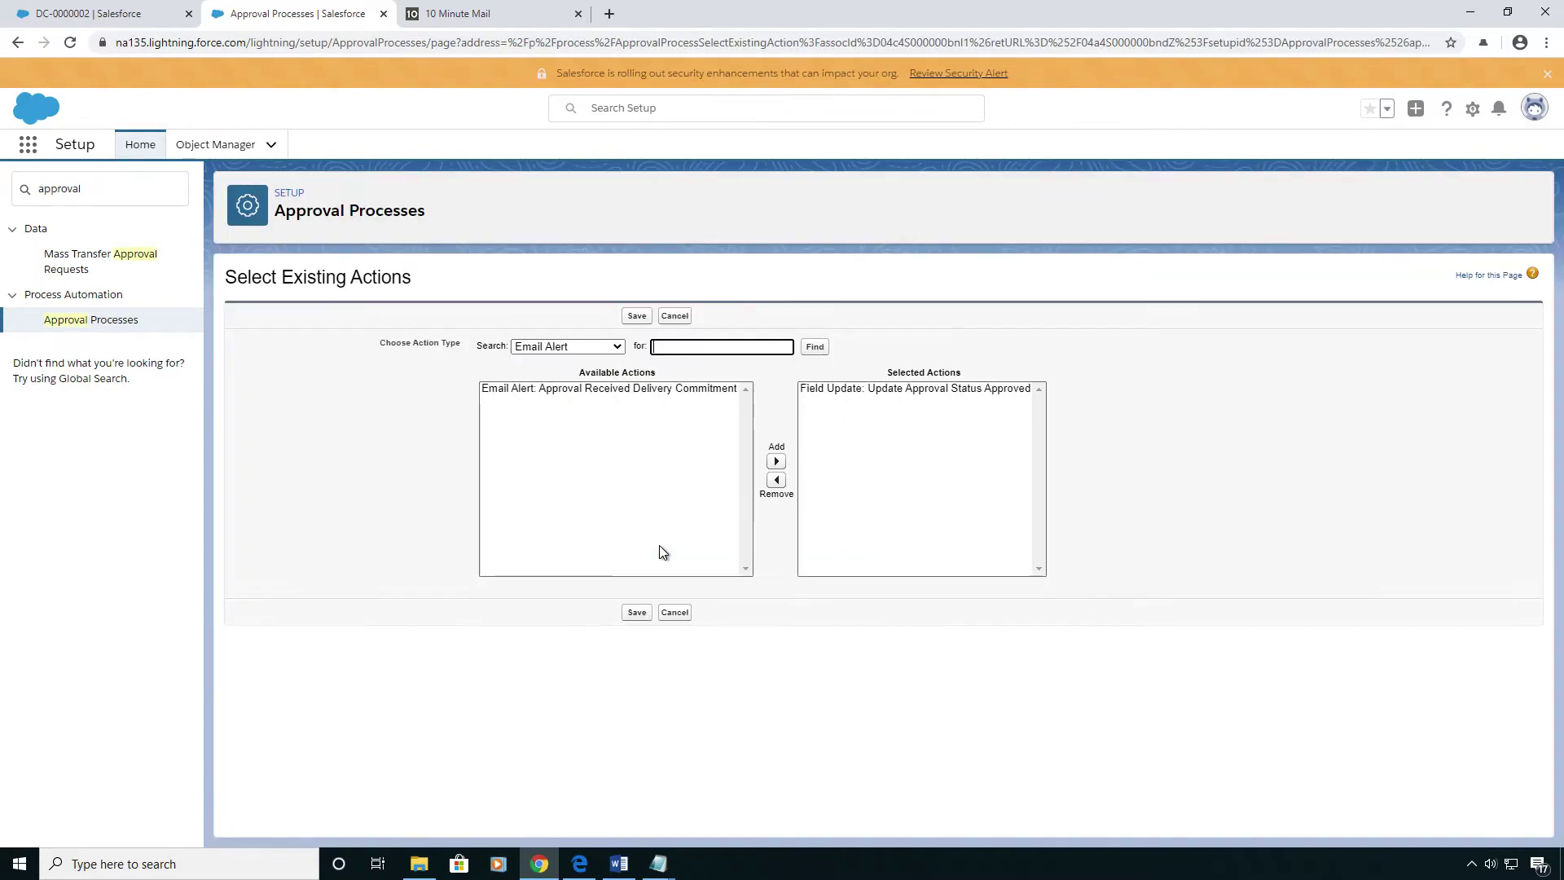
left_click(592, 389)
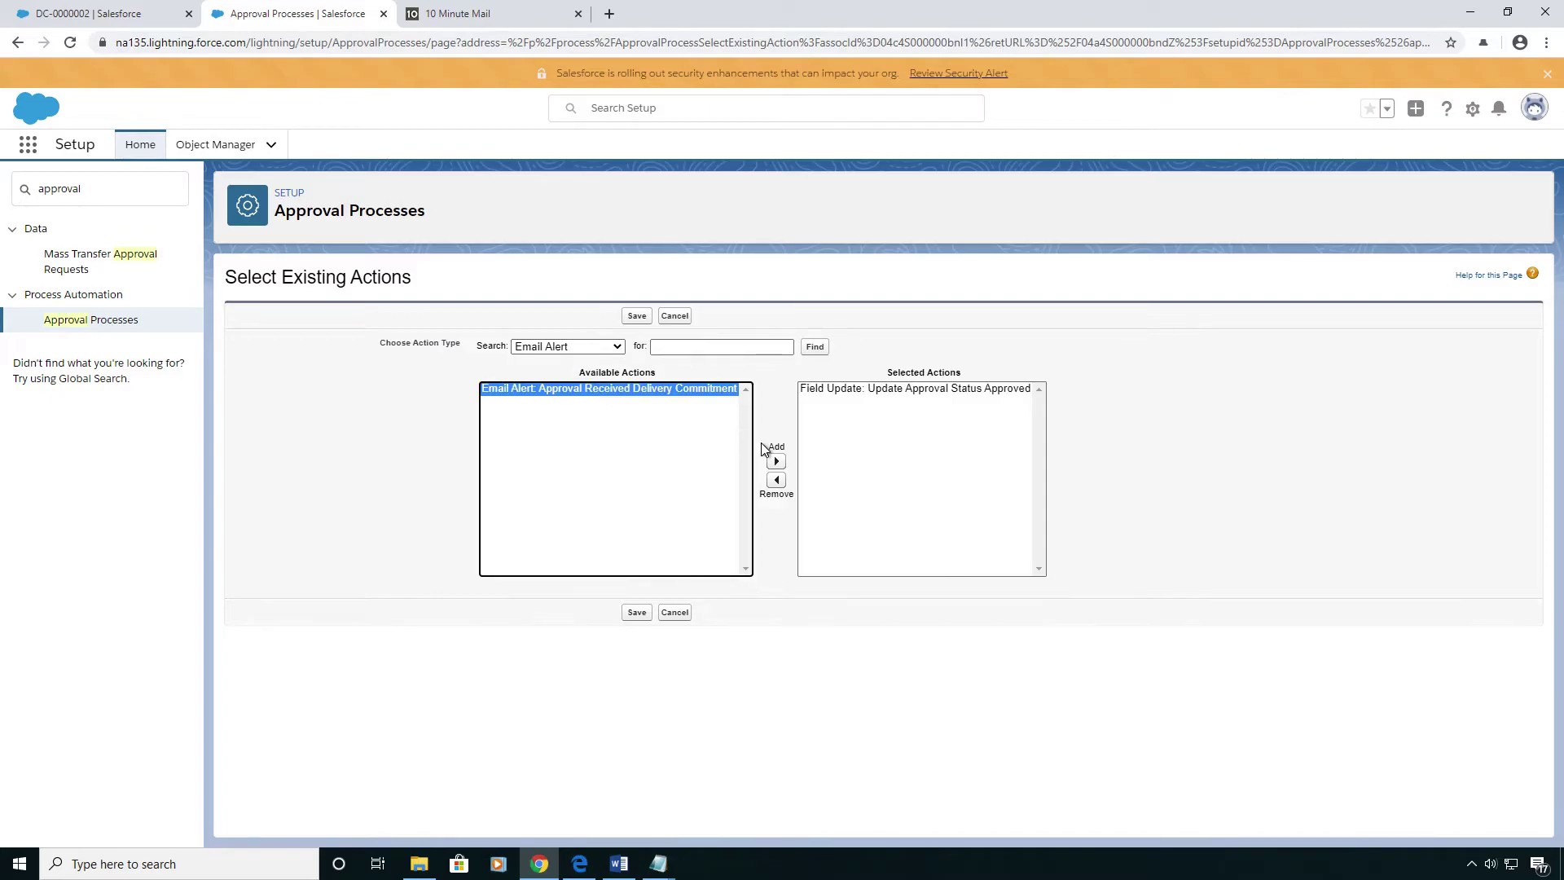
left_click(776, 462)
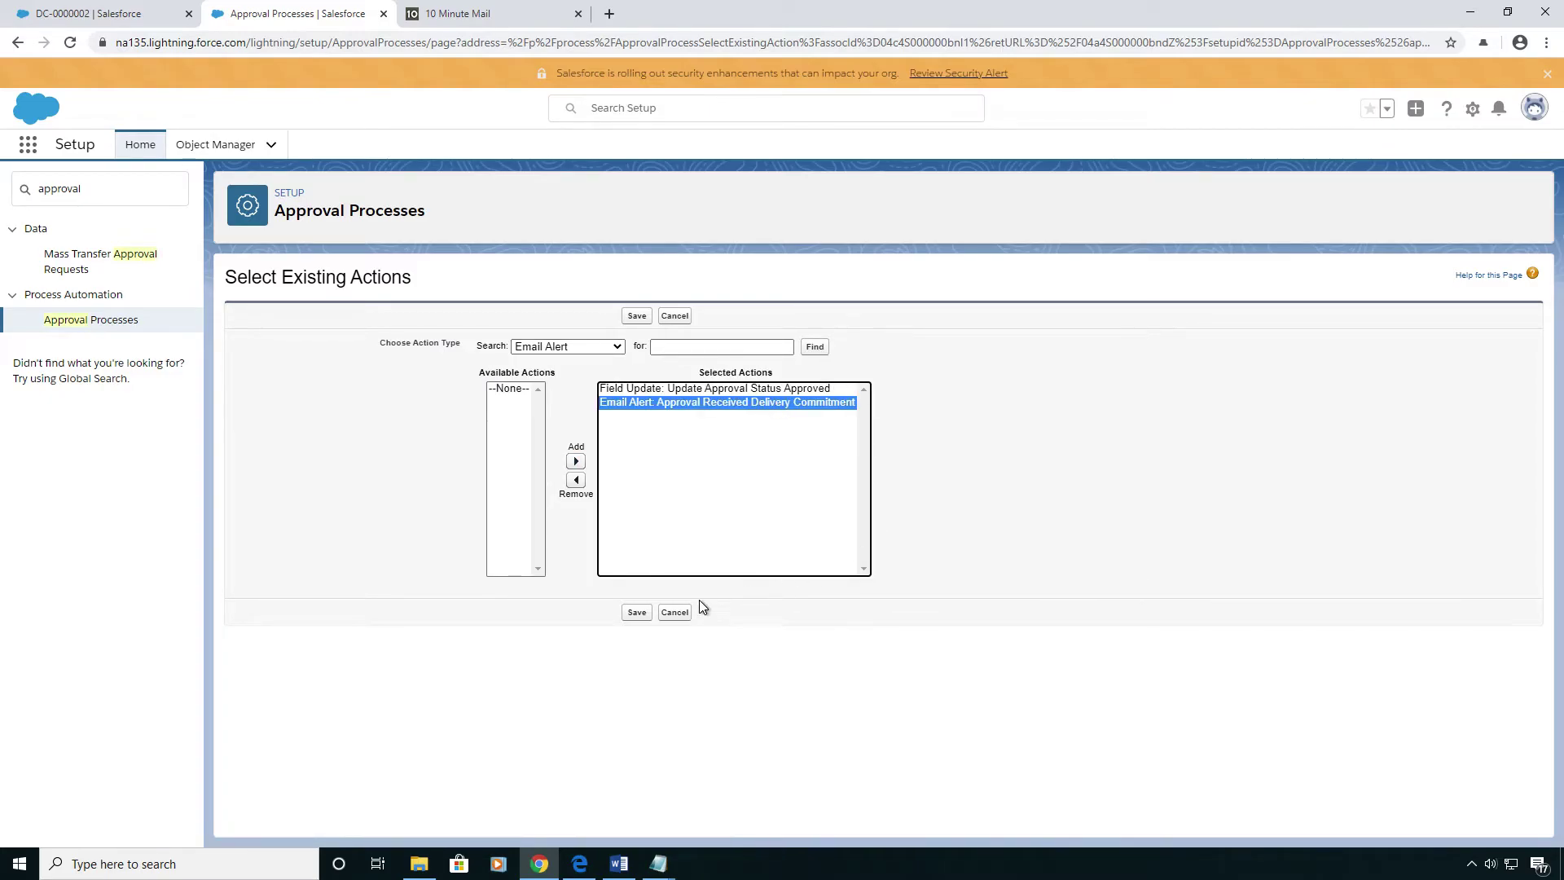
left_click(636, 613)
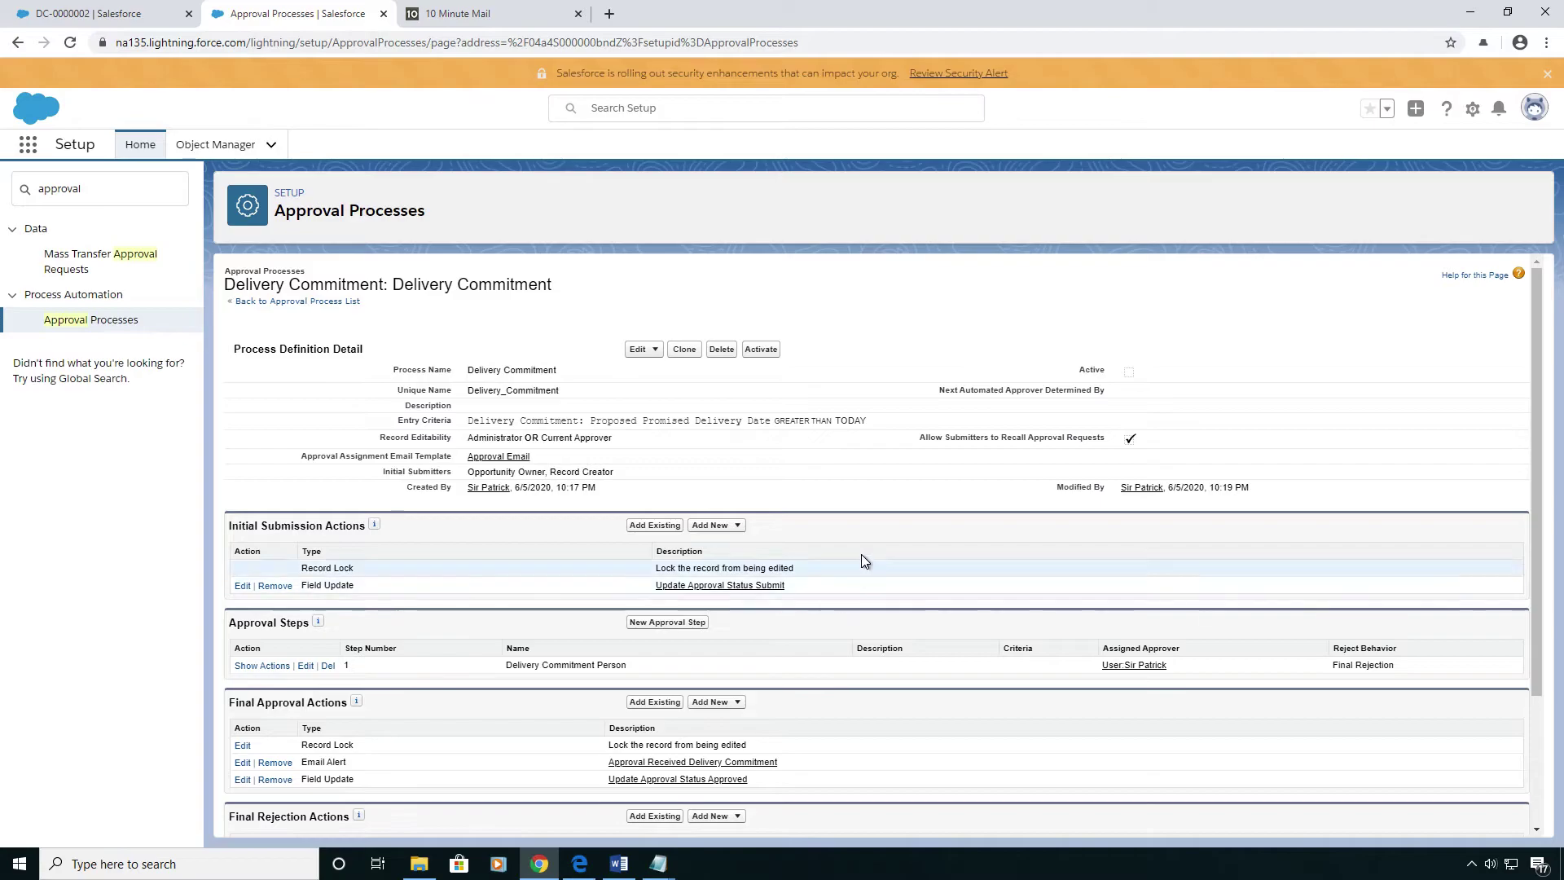
scroll(862, 554, "down", 2)
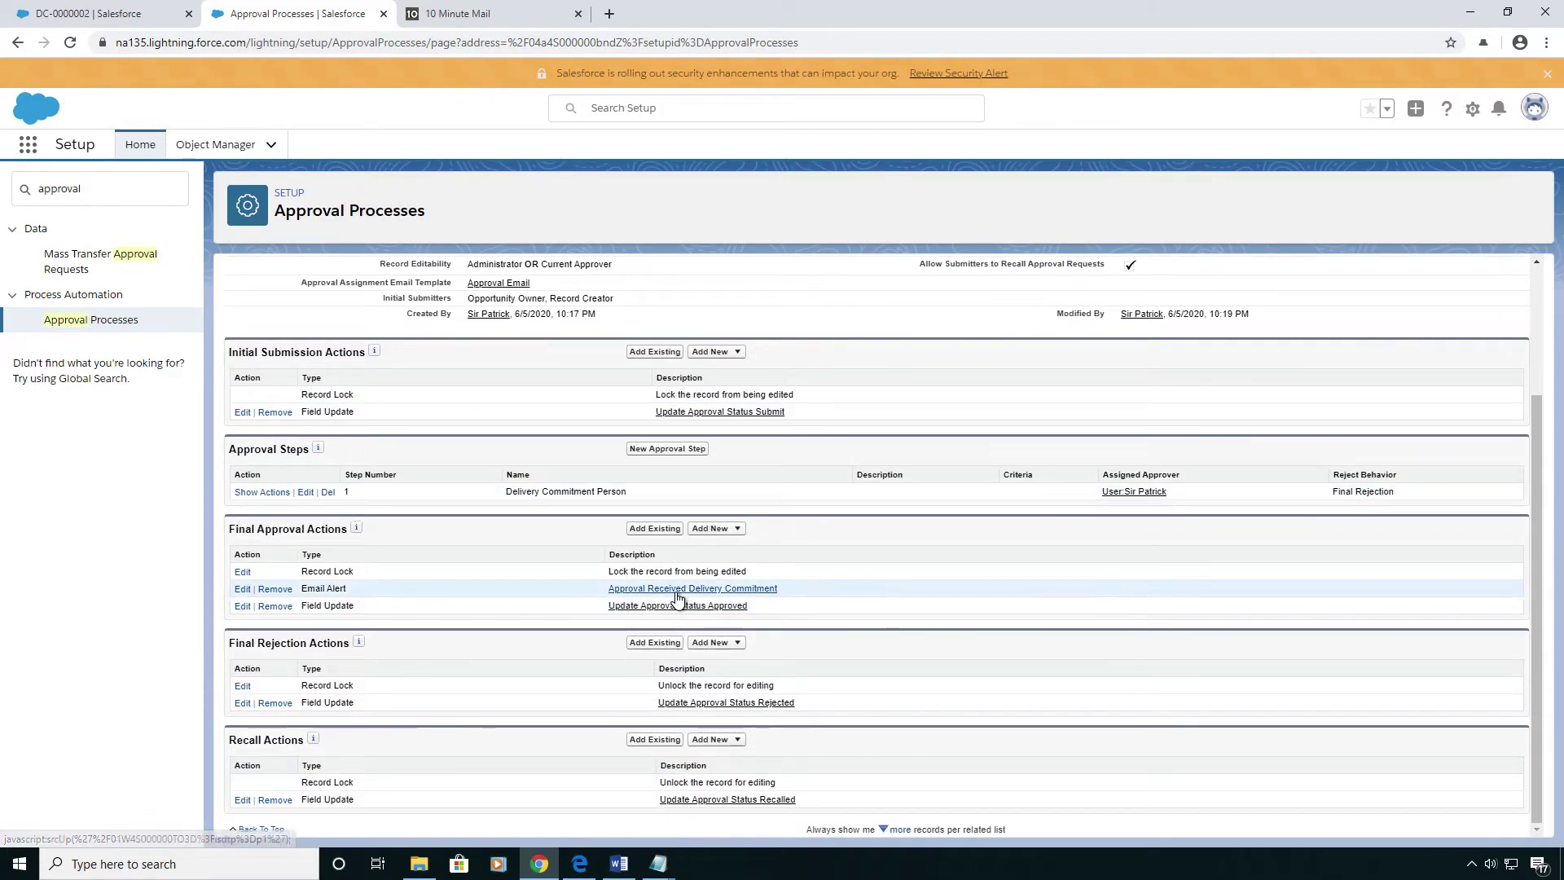
Step: Create a final approval field update named 'Approved Delivery Commitment' for Approved Promised Delivery Date
left_click(731, 529)
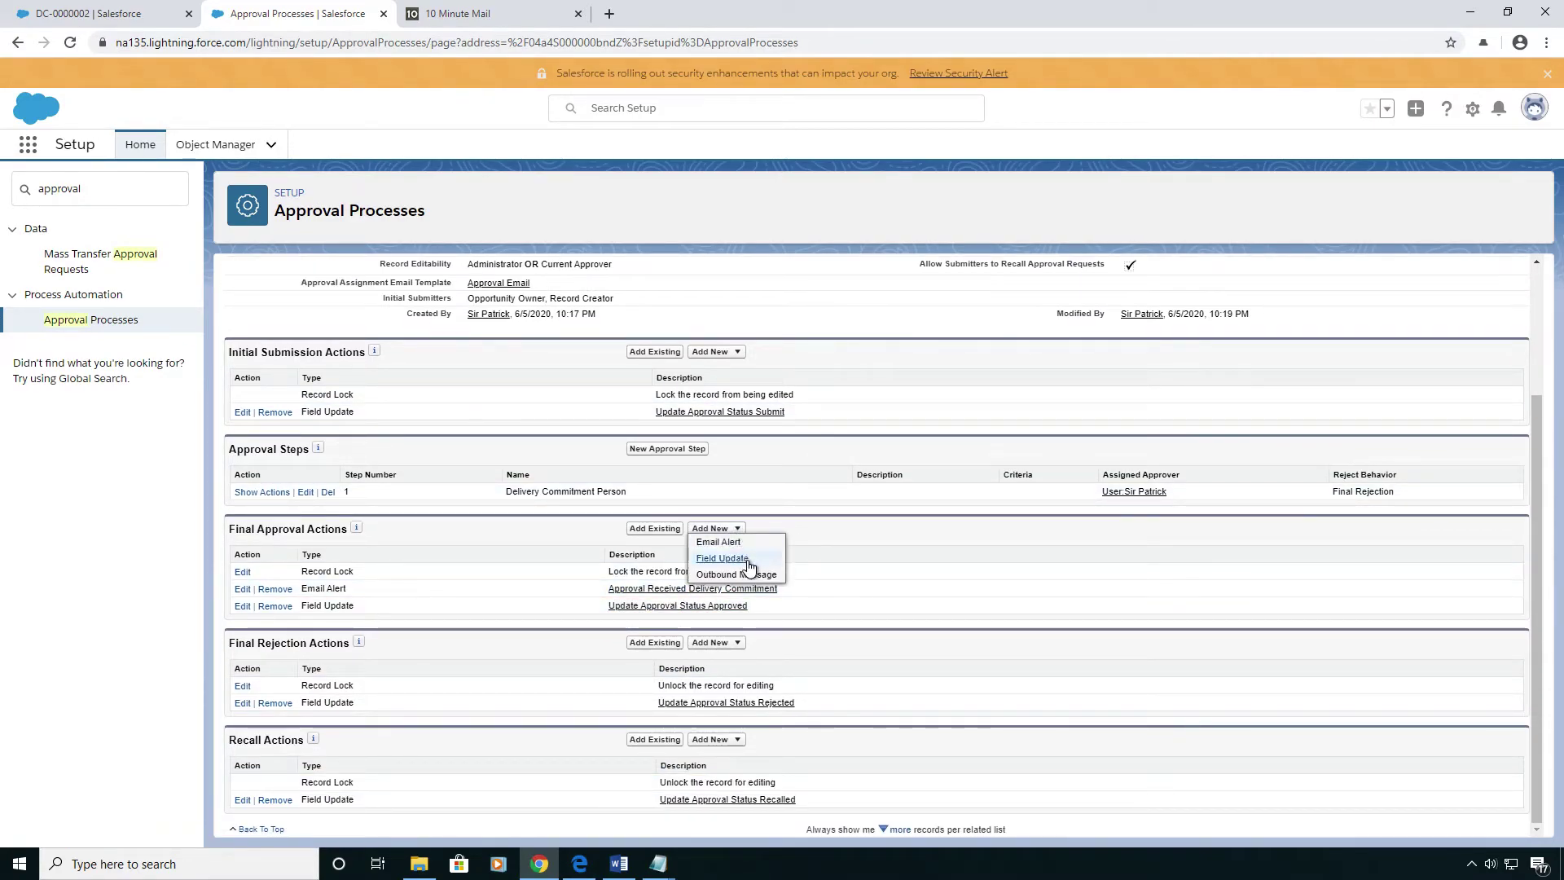
left_click(722, 559)
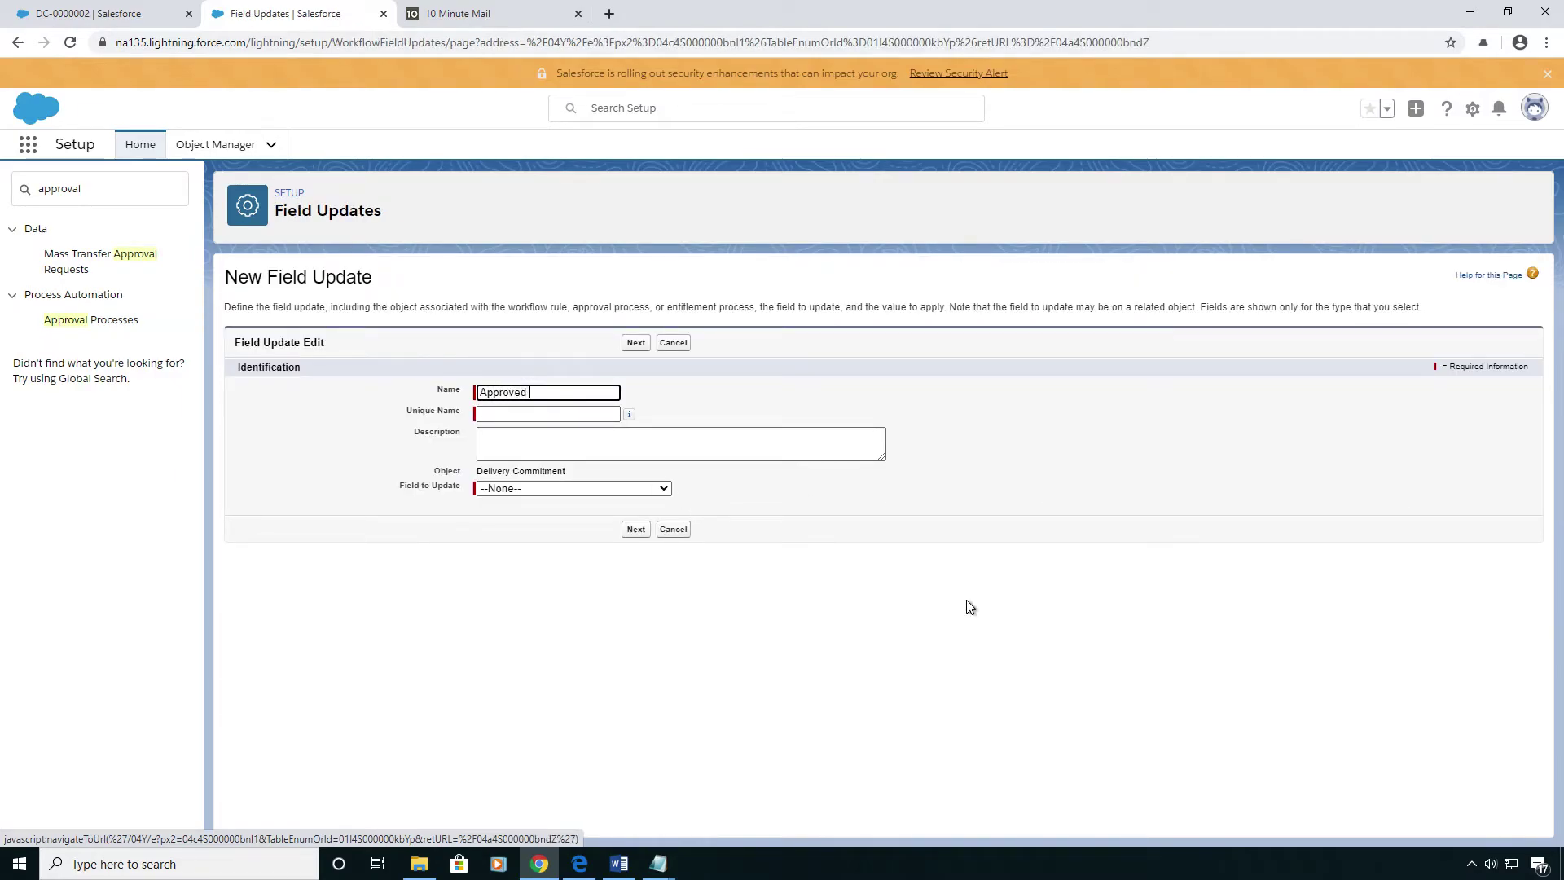
type("Approved Delivery Commitment")
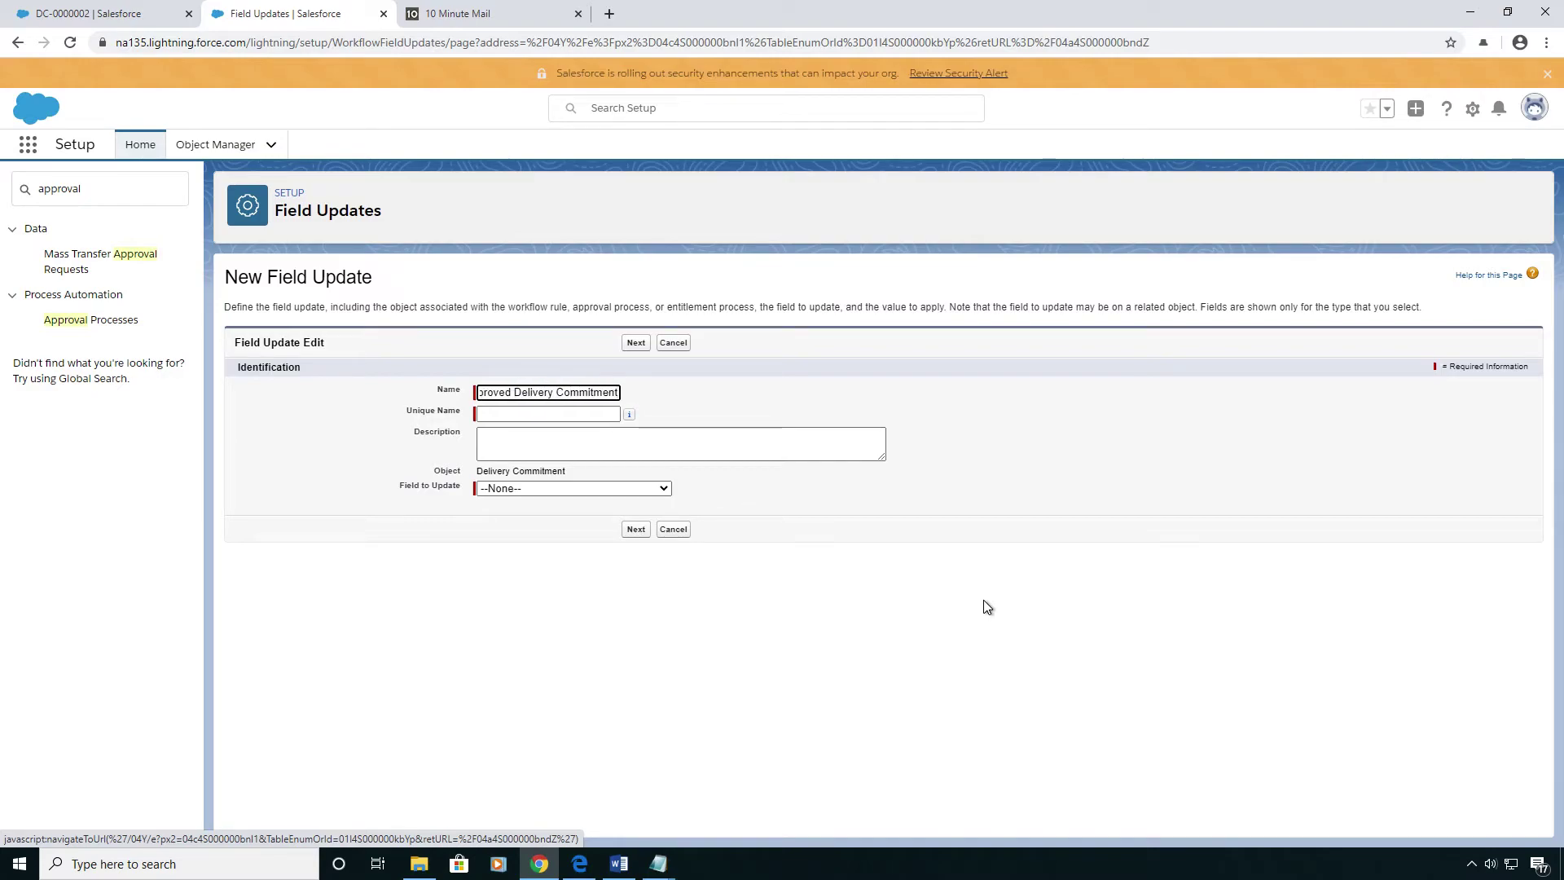
left_click(570, 439)
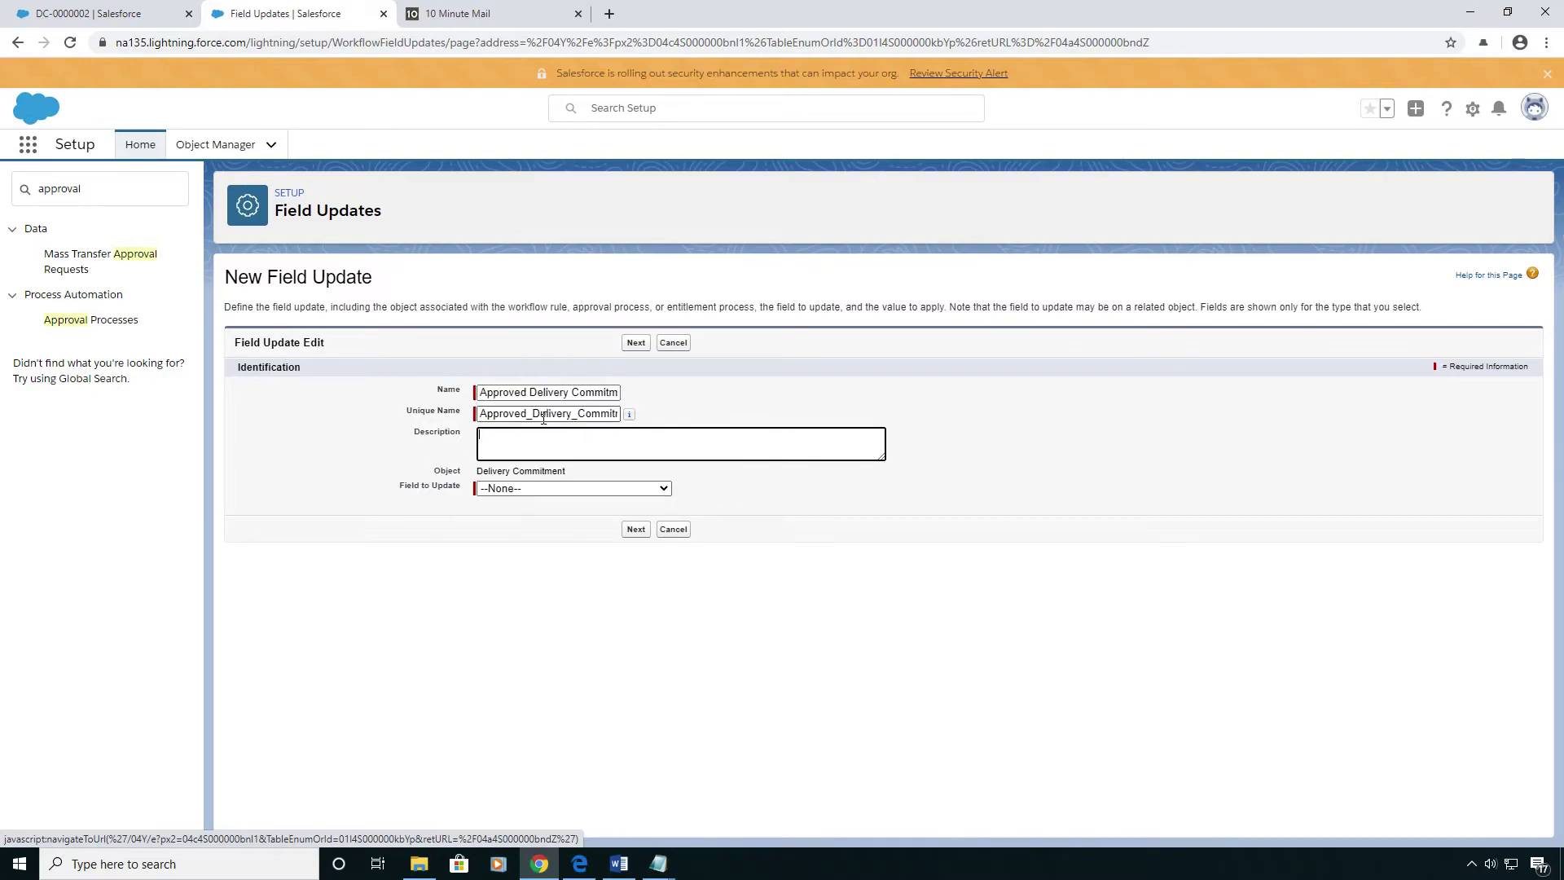
left_click(617, 489)
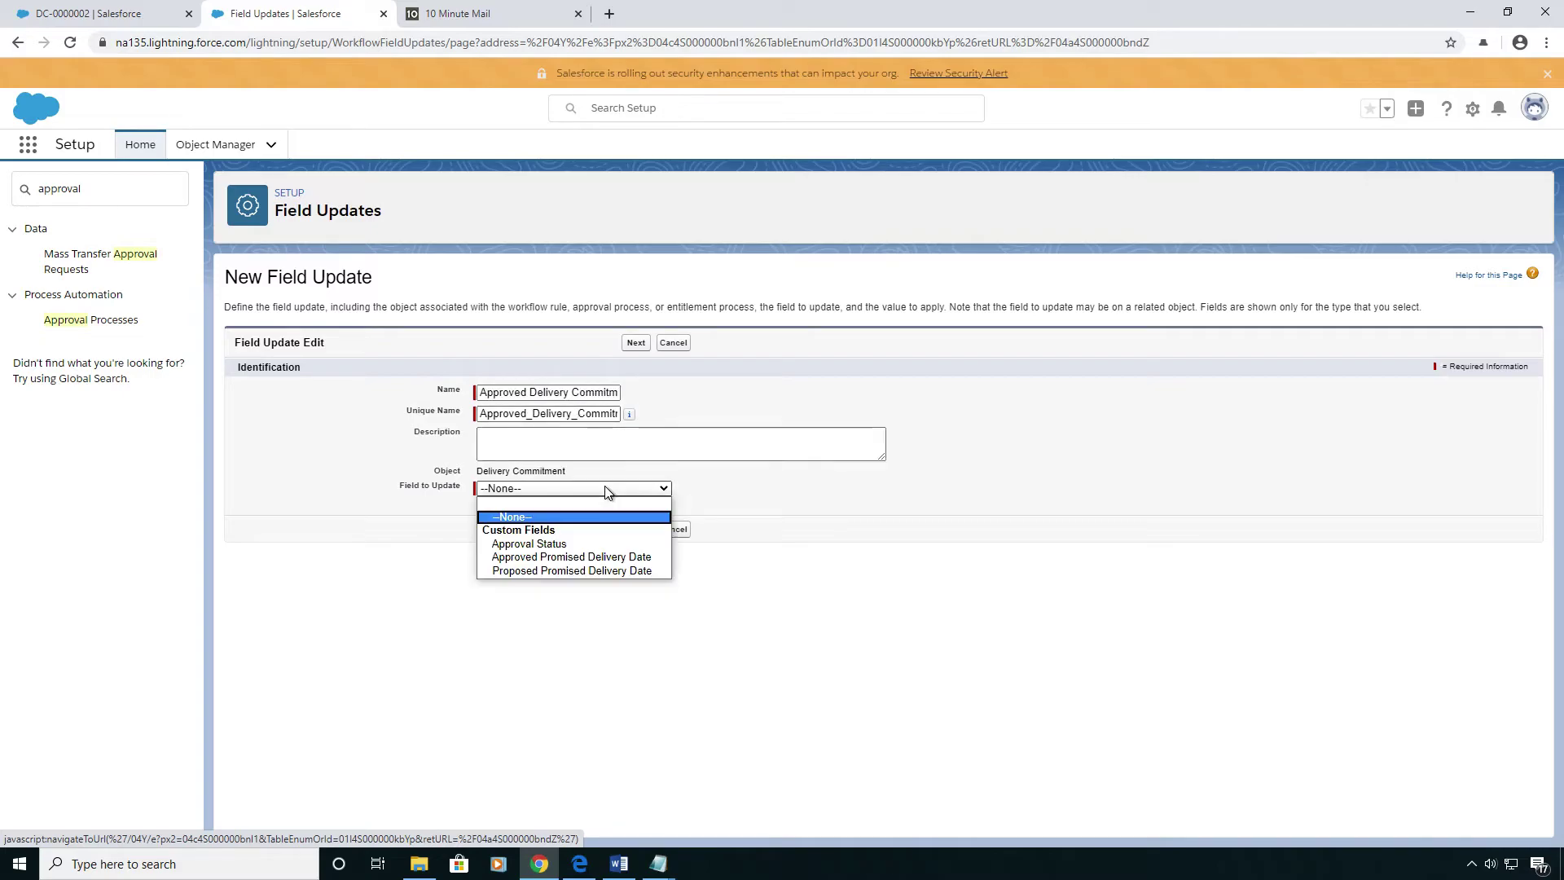
left_click(624, 557)
left_click(636, 529)
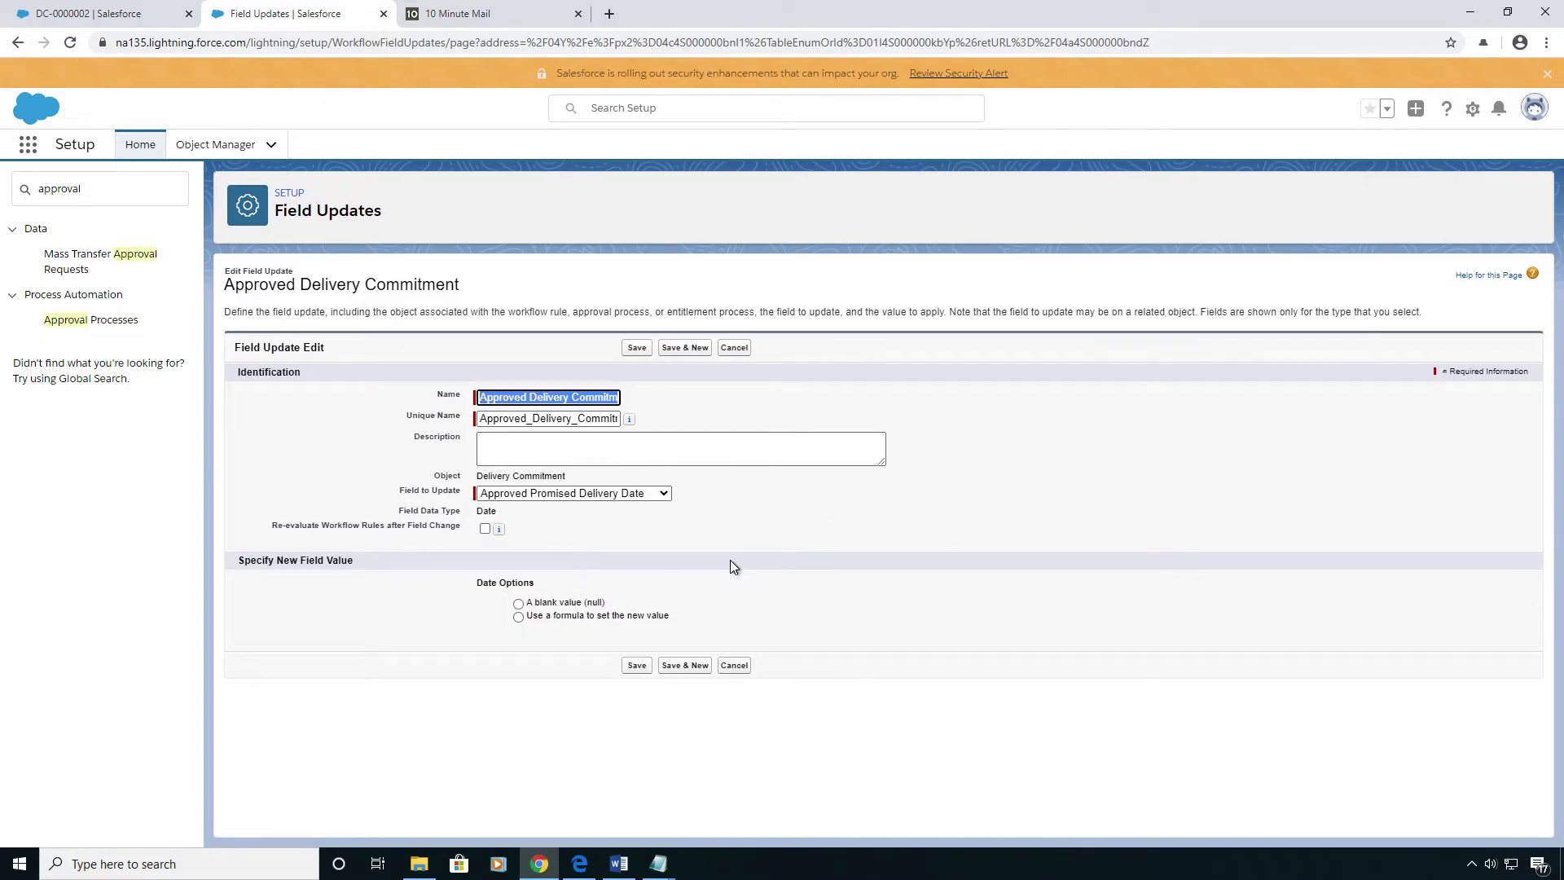
Step: Set its new value to the formula Proposed Promised Delivery Date and save the field update
left_click(519, 617)
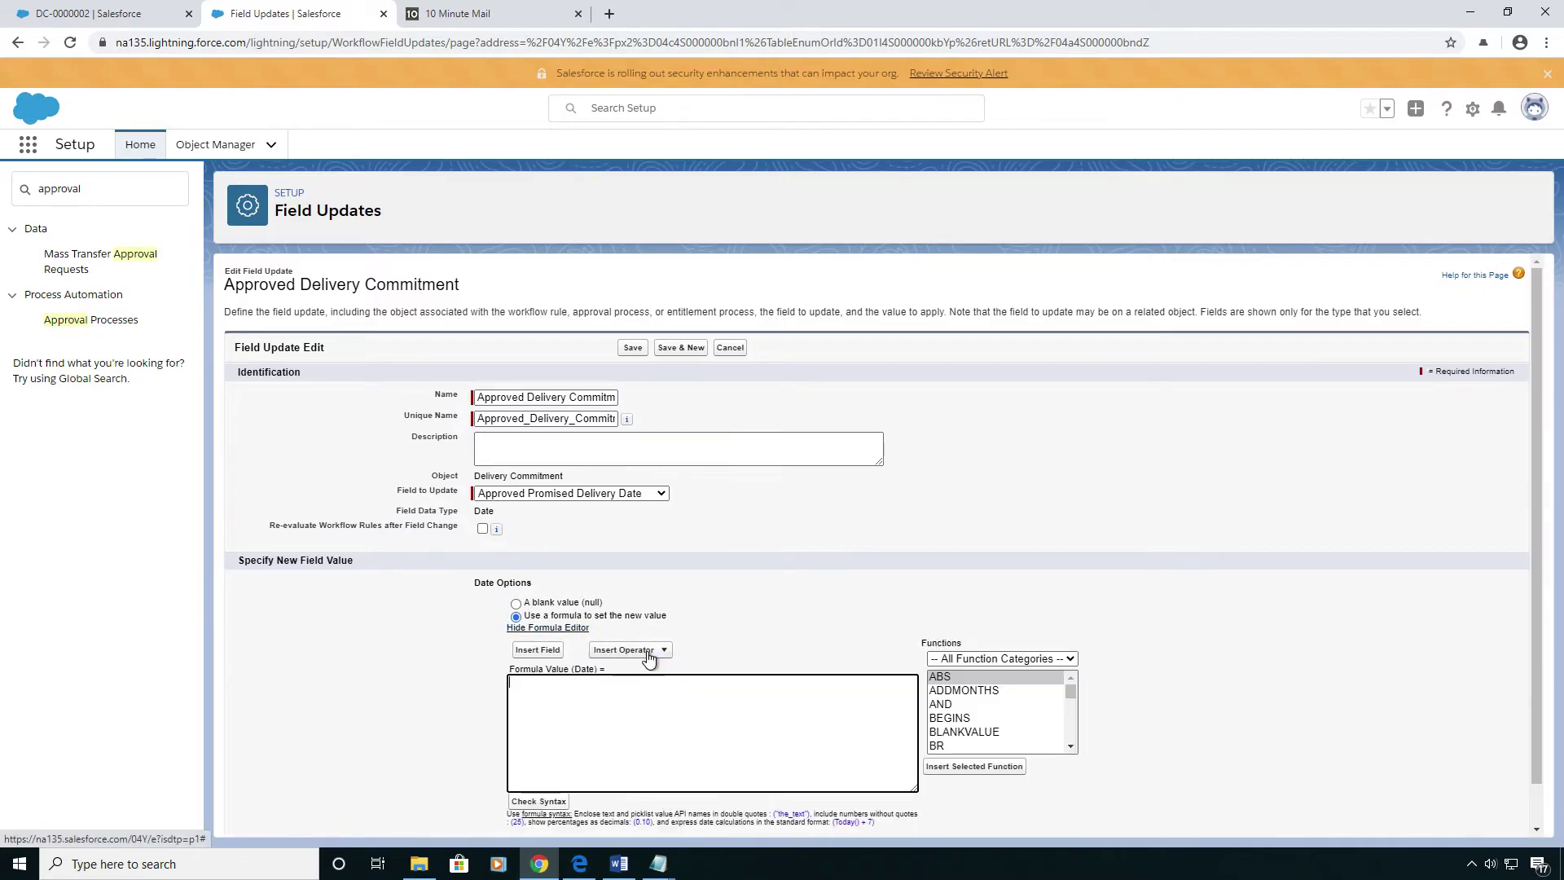
left_click(538, 649)
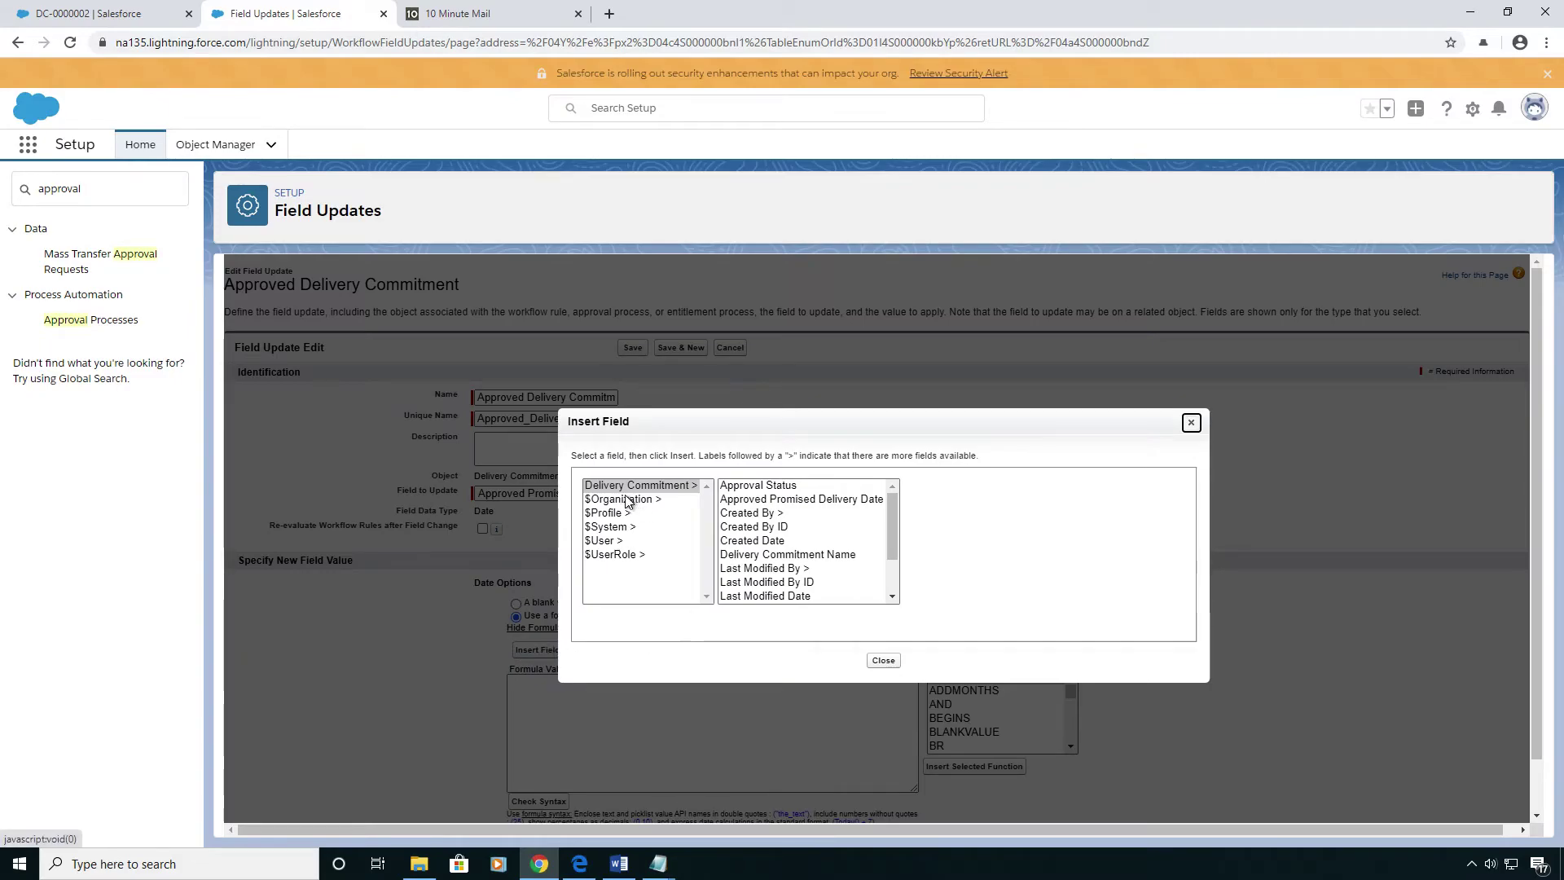
left_click(883, 534)
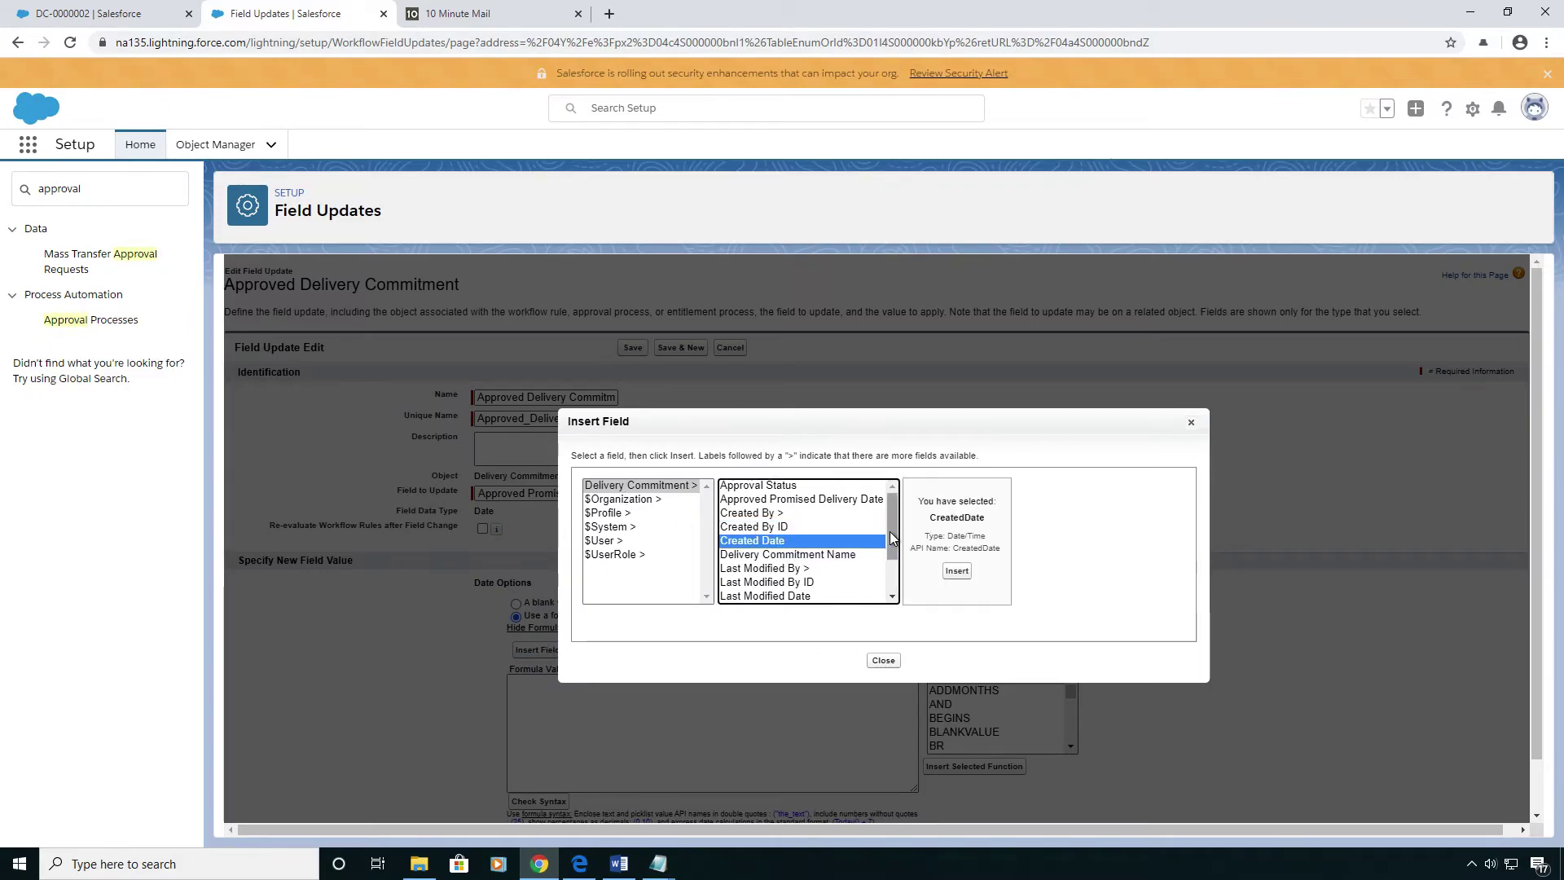
left_click_drag(889, 538, 890, 568)
left_click(801, 582)
left_click(1002, 570)
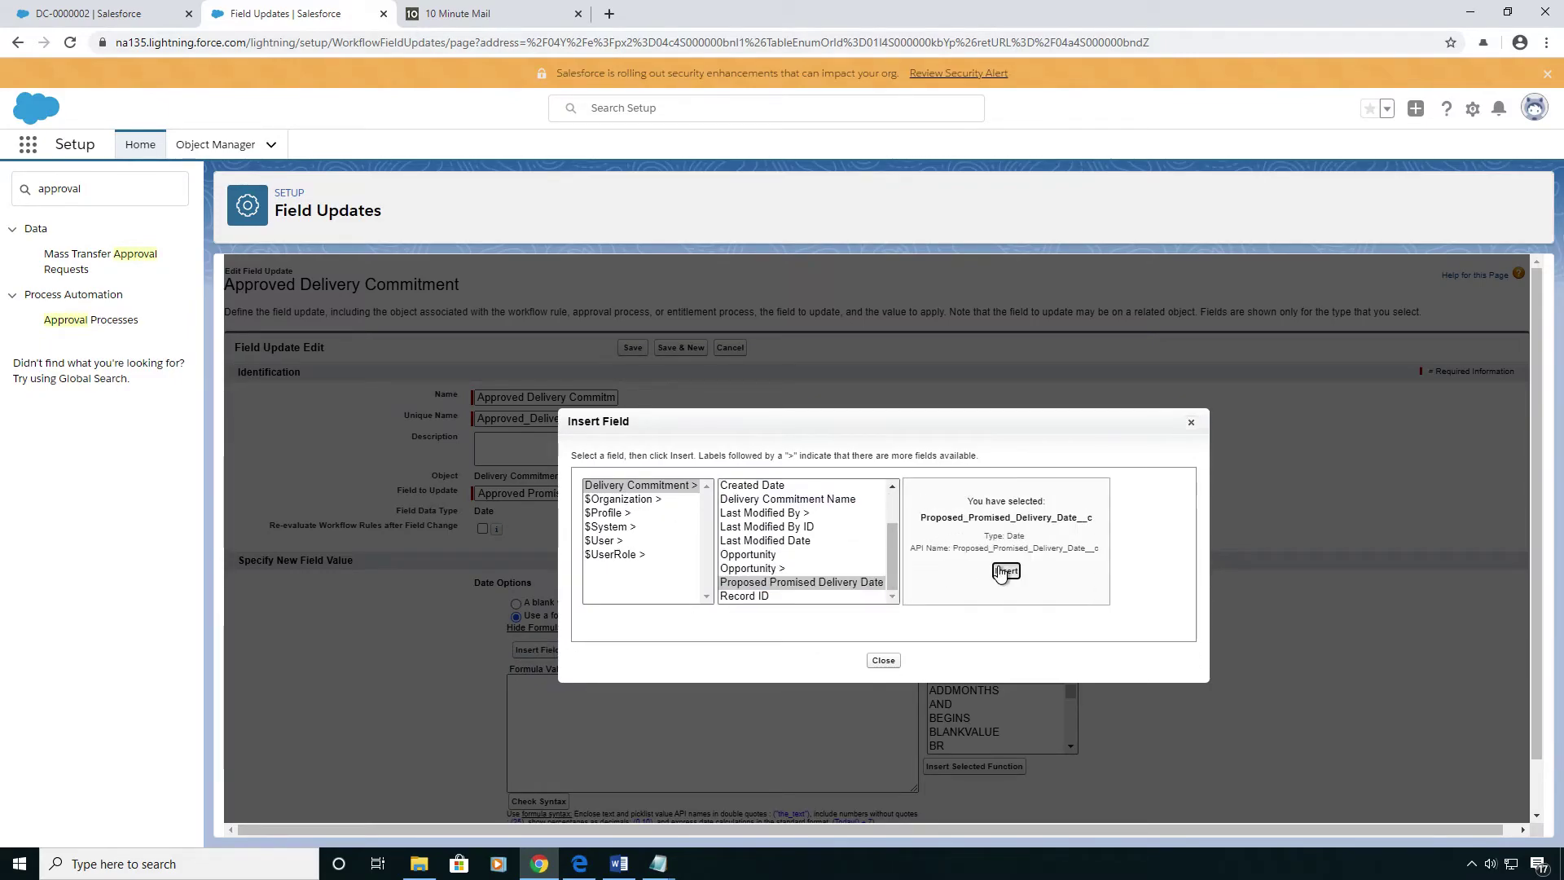
left_click_drag(780, 682, 730, 643)
scroll(626, 689, "down", 1)
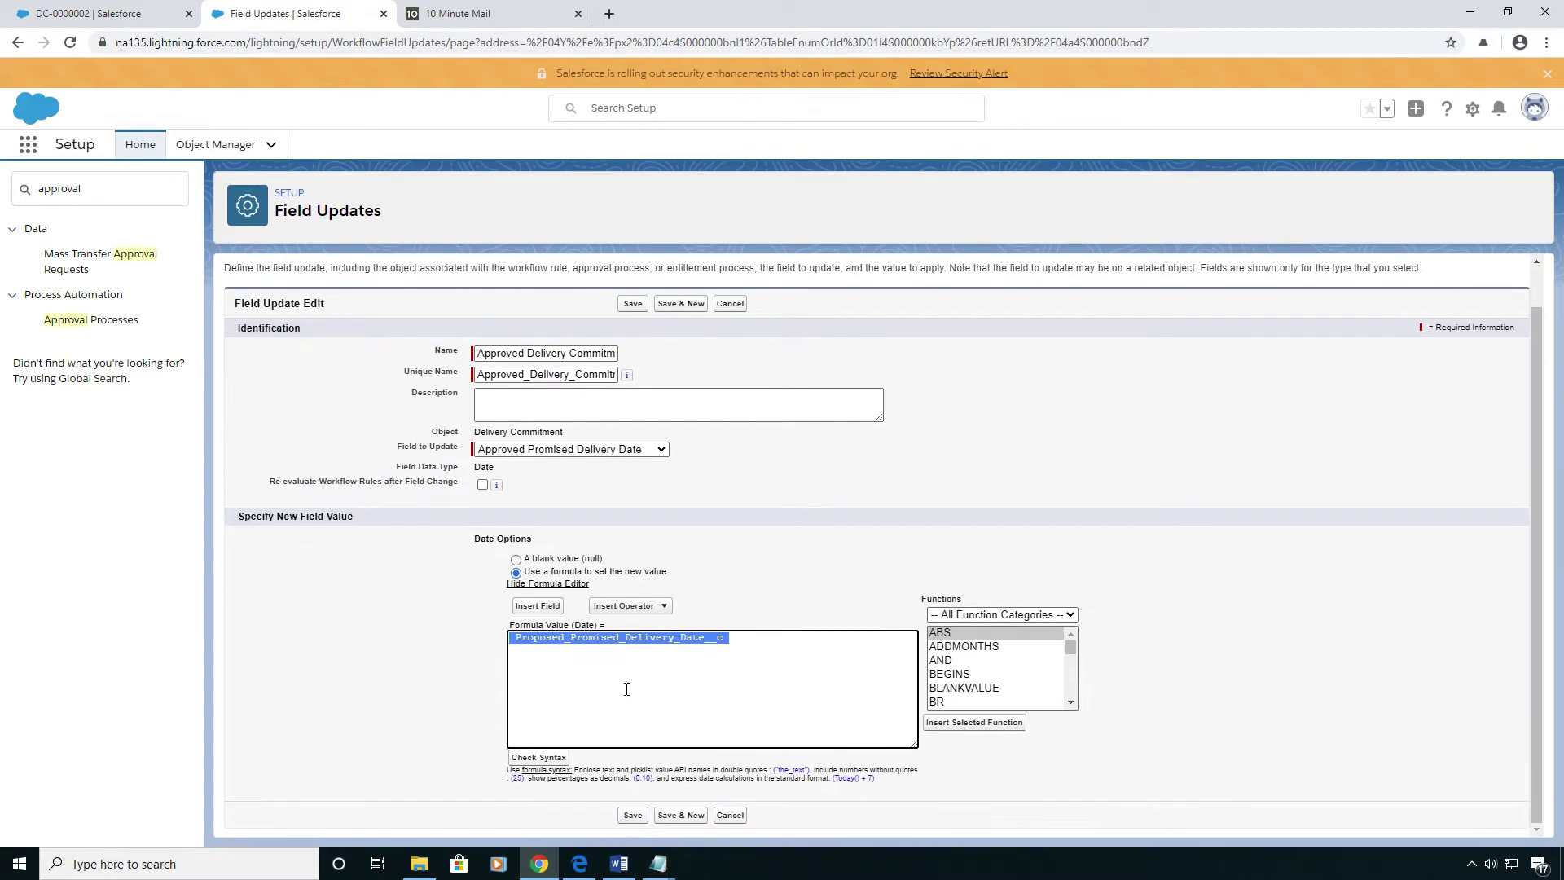
left_click(632, 814)
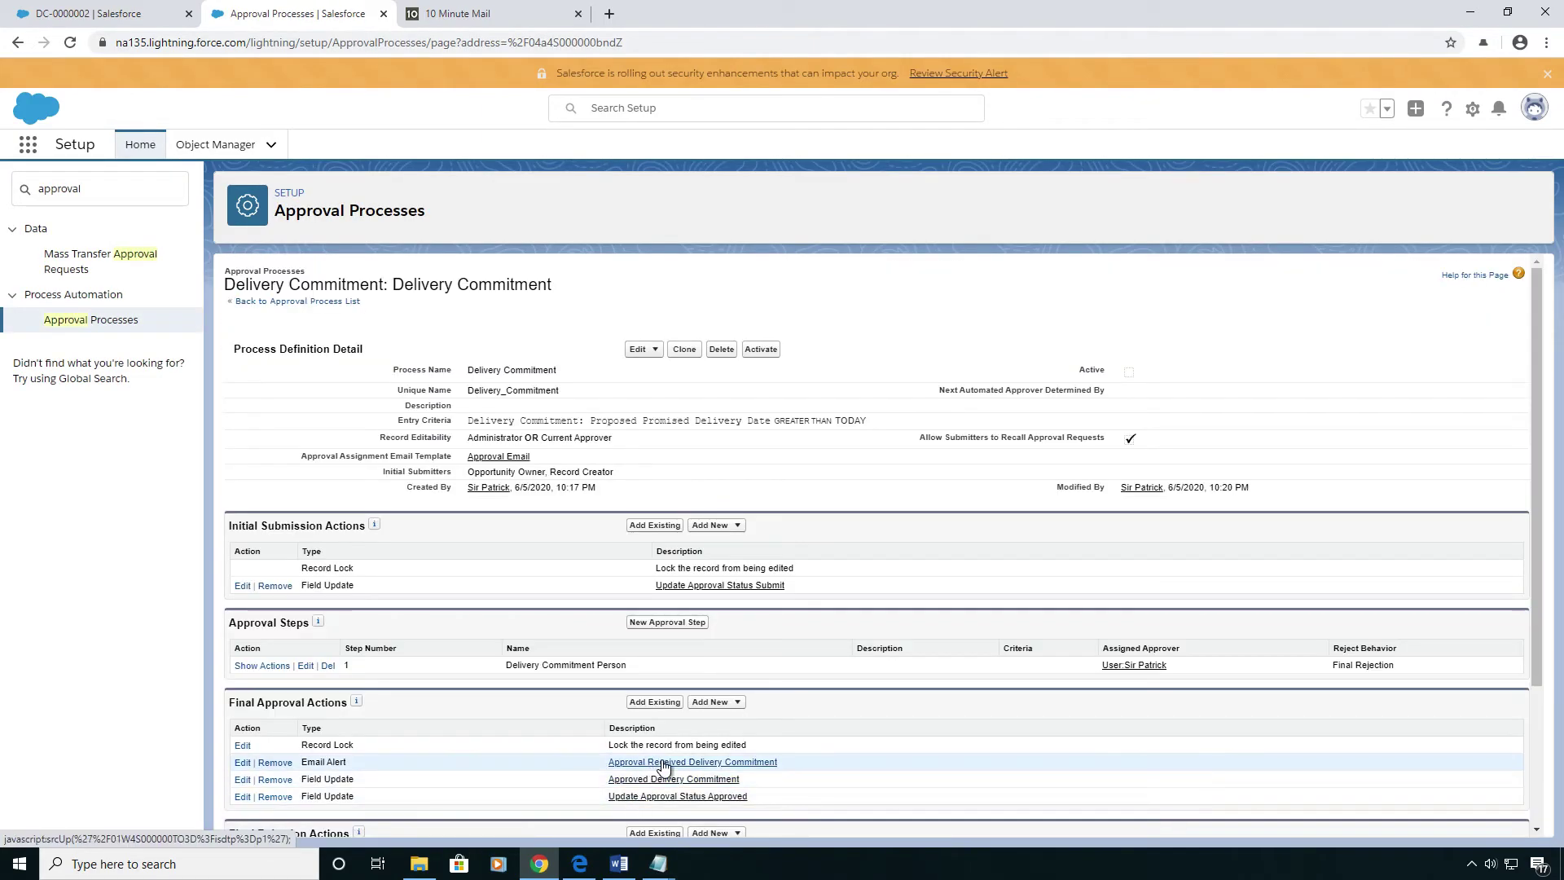
Step: Open the Approval Received Delivery Commitment email alert in a new tab for editing
scroll(742, 660, "down", 3)
scroll(743, 660, "down", 1)
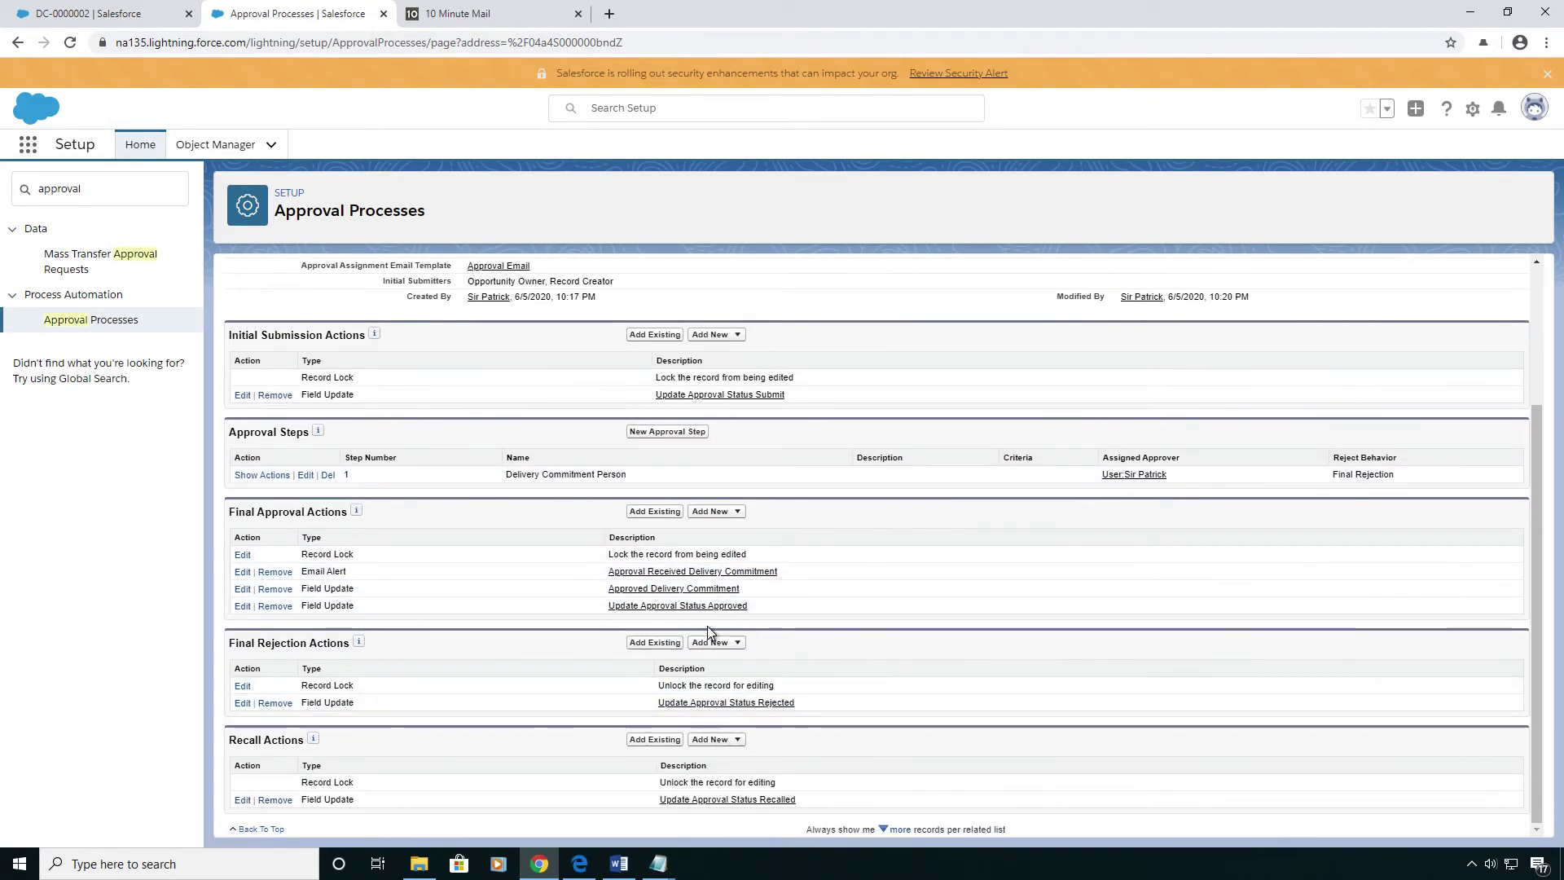
right_click(678, 573)
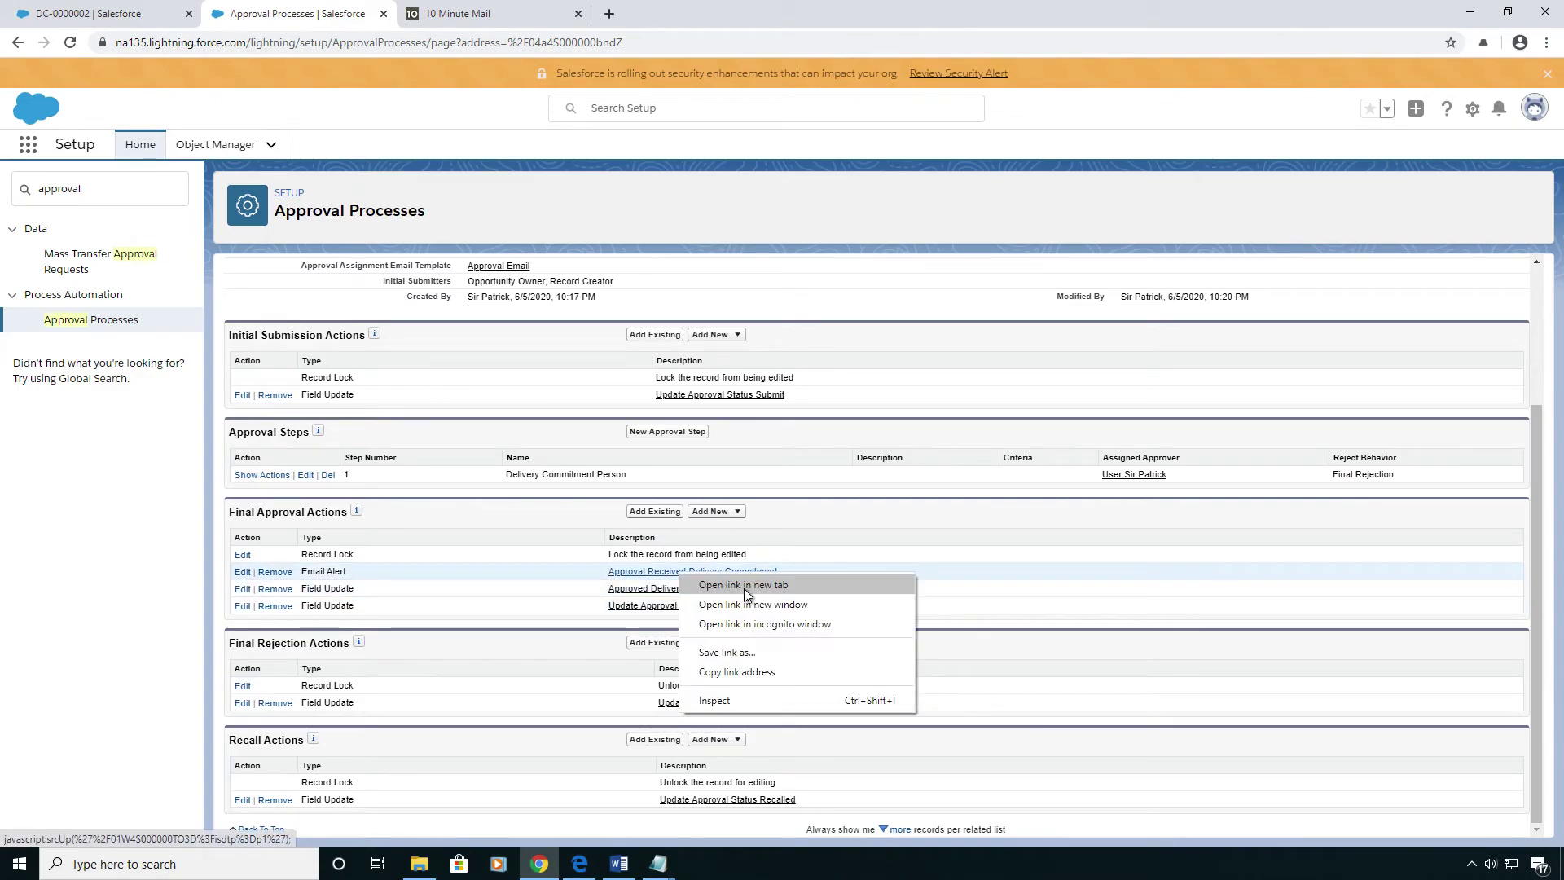
left_click(744, 586)
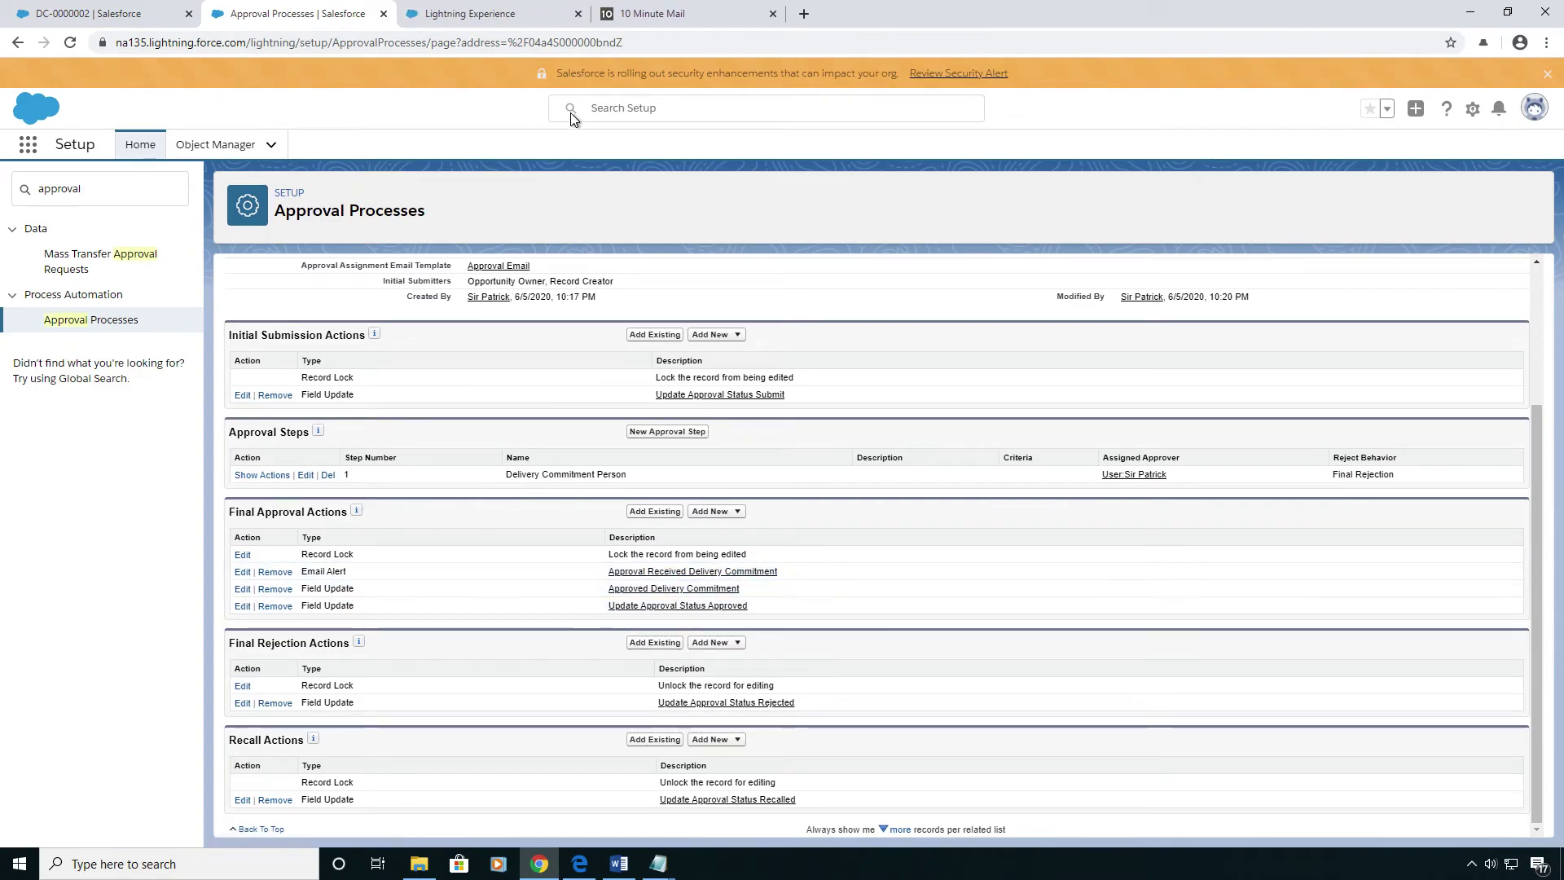
left_click(528, 21)
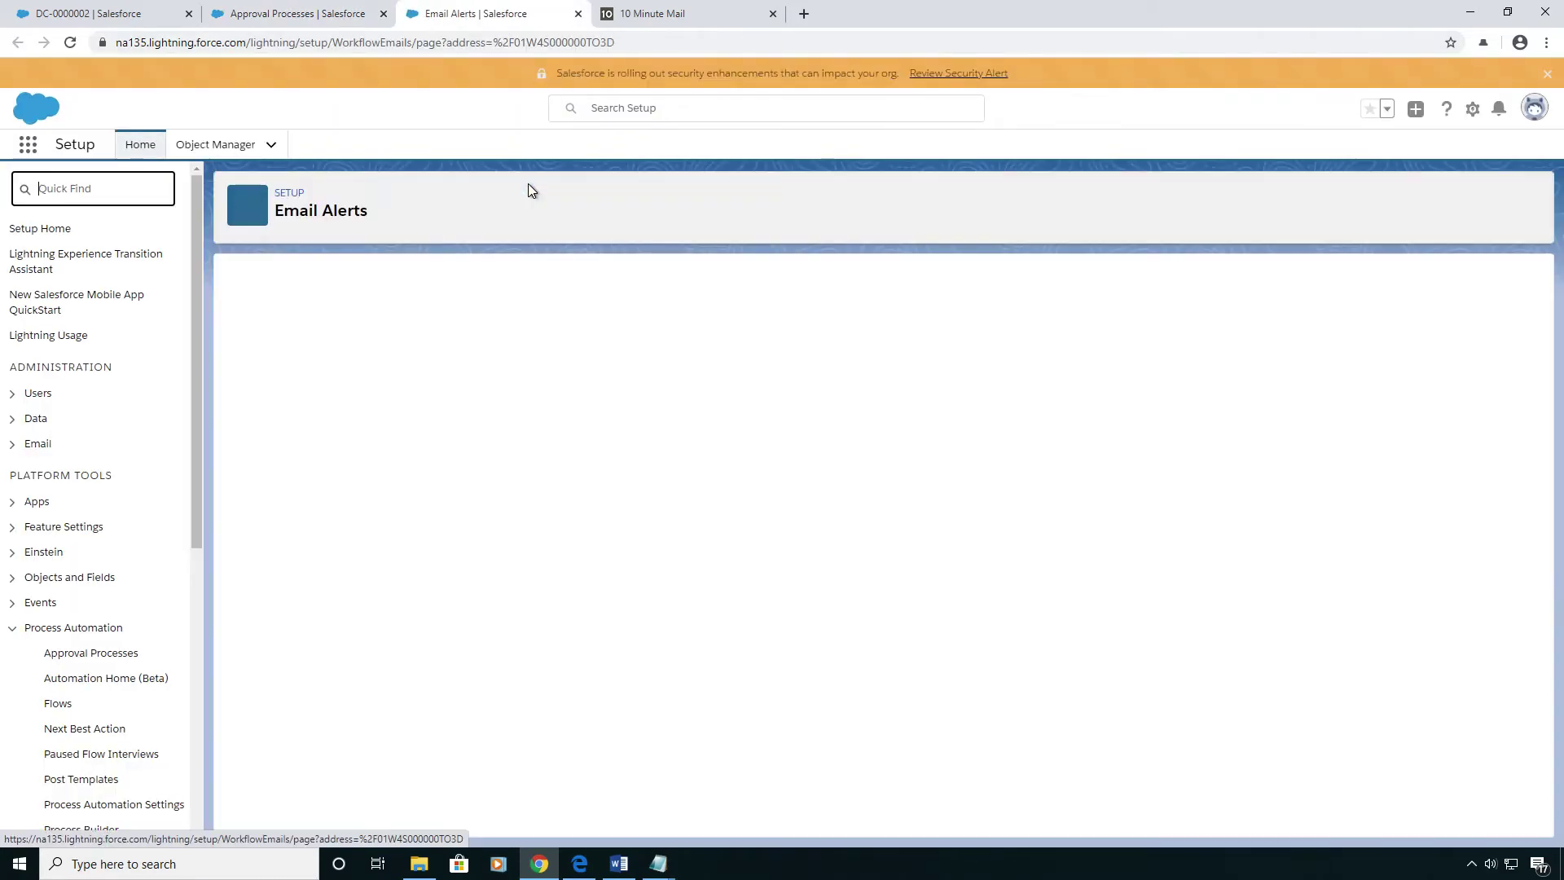
left_click(644, 337)
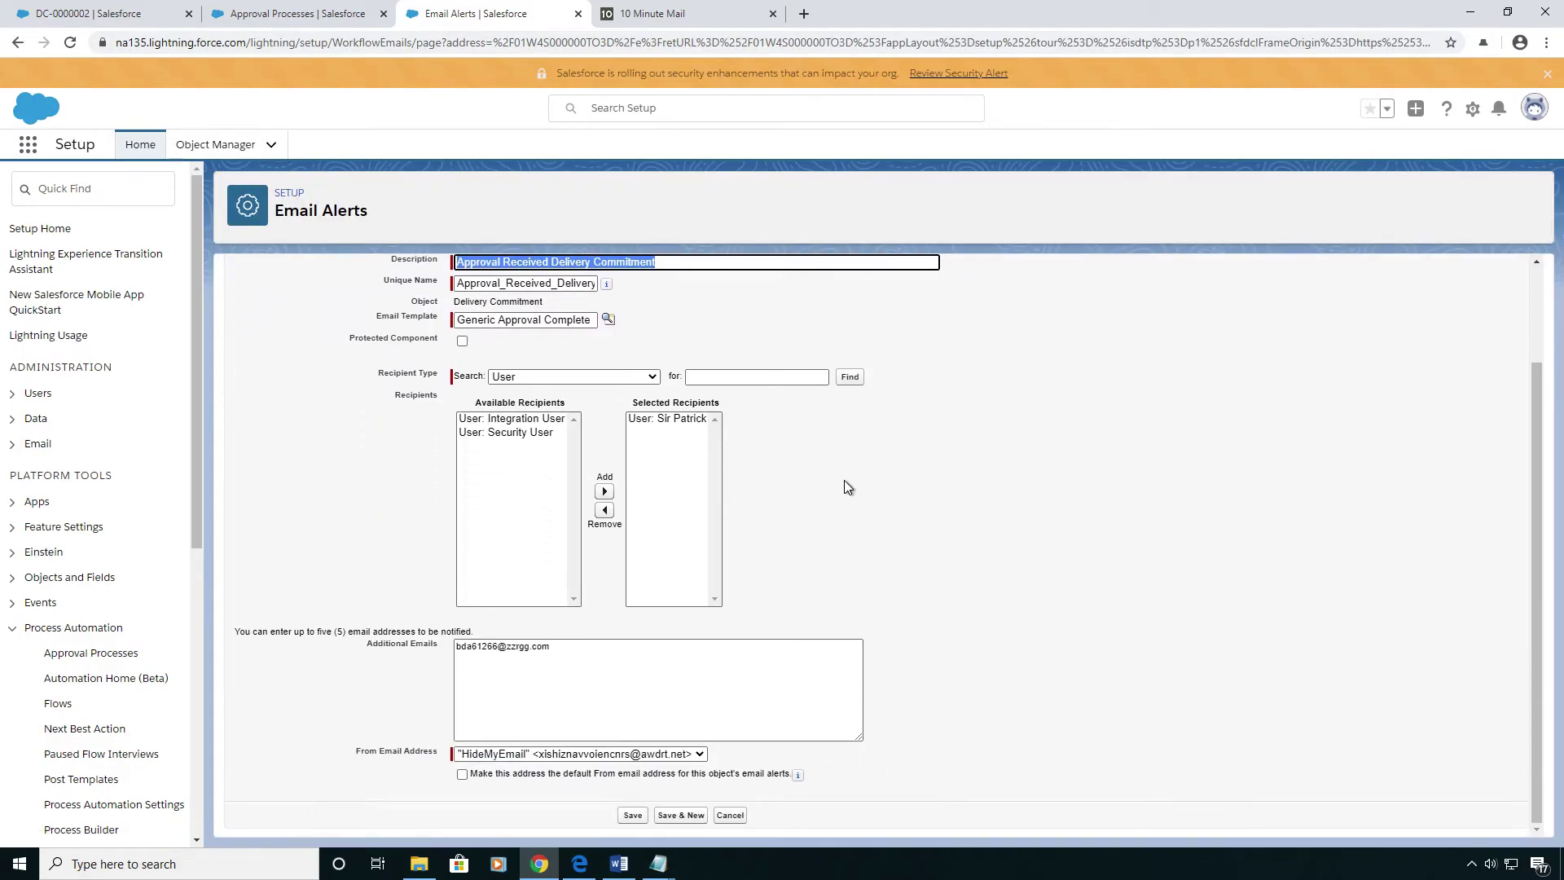
Step: Replace the alert's Additional Emails with the temporary 10 Minute Mail address, save, and close the tab
mouse_move(658, 863)
left_click(763, 818)
left_click_drag(374, 325, 256, 326)
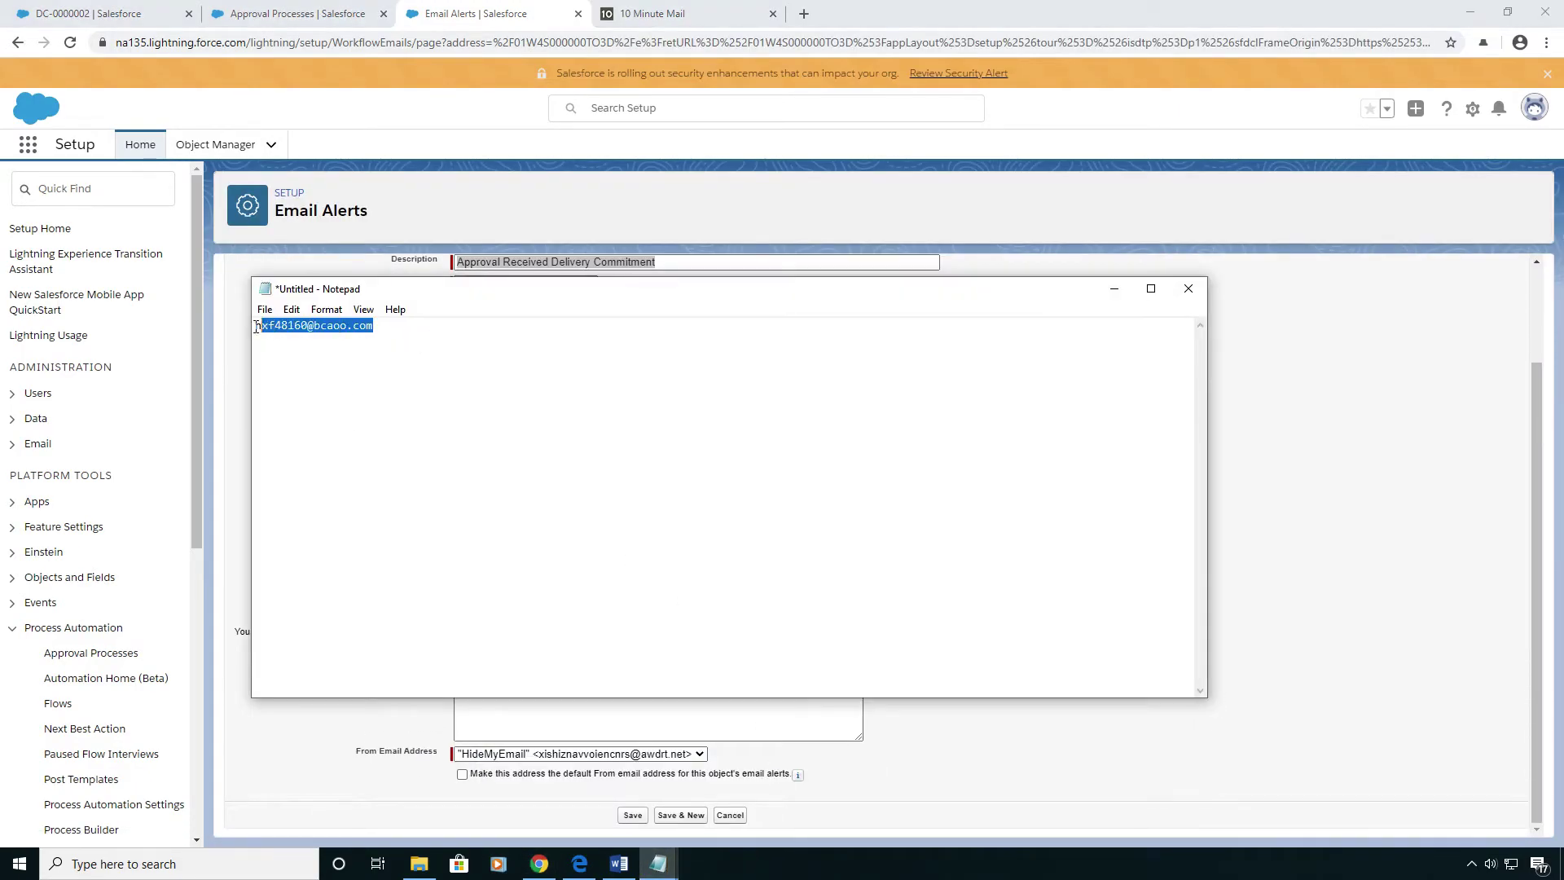
key("ctrl+c")
left_click(1308, 511)
left_click(538, 648)
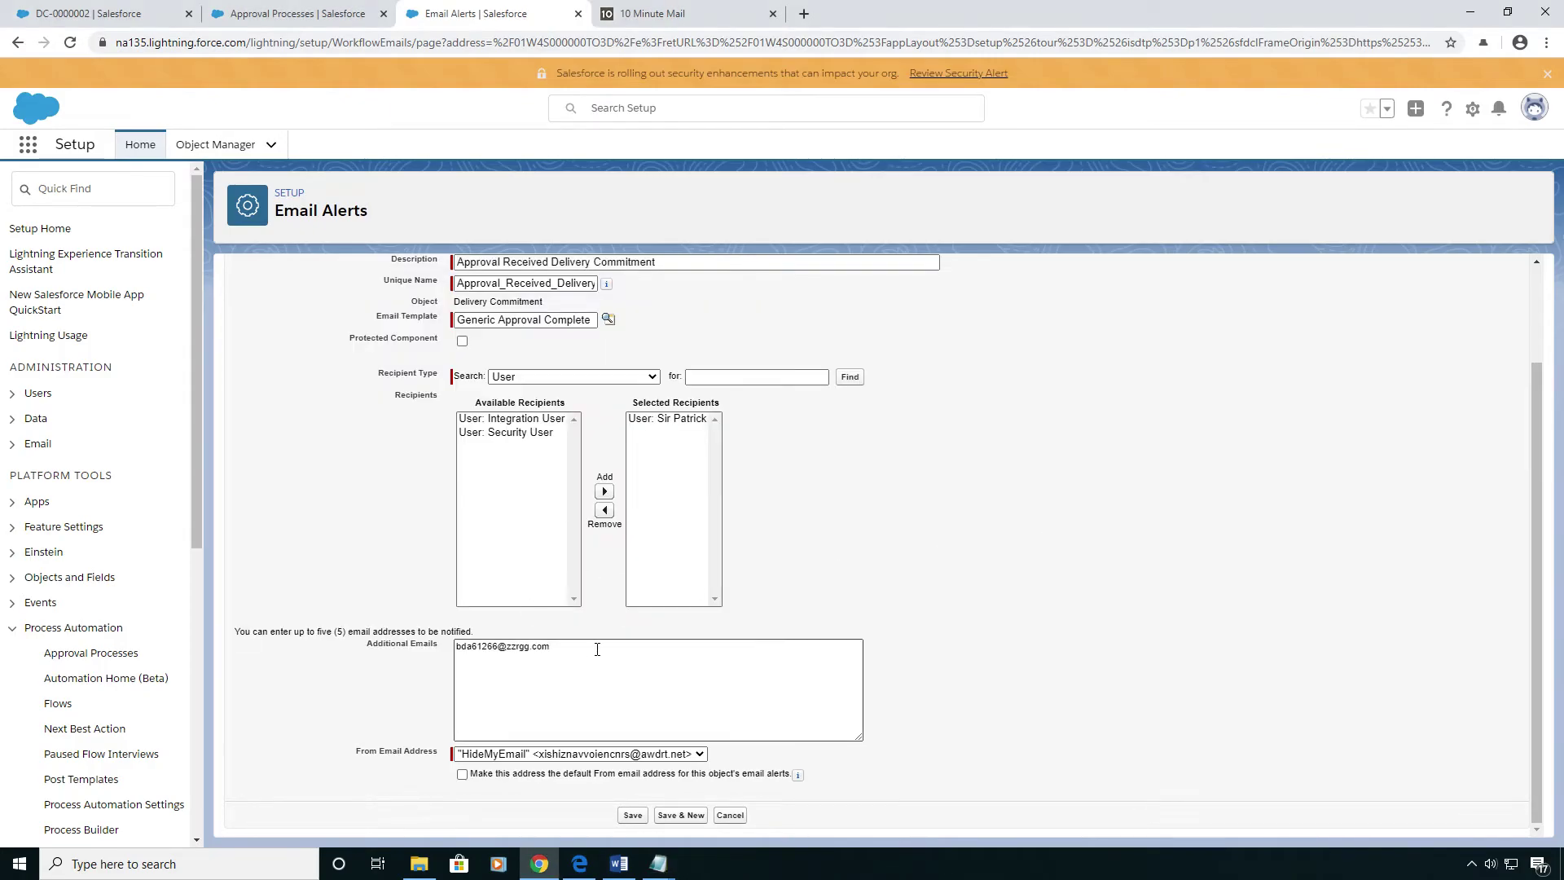
key("ctrl+a")
key("ctrl+v")
left_click(633, 816)
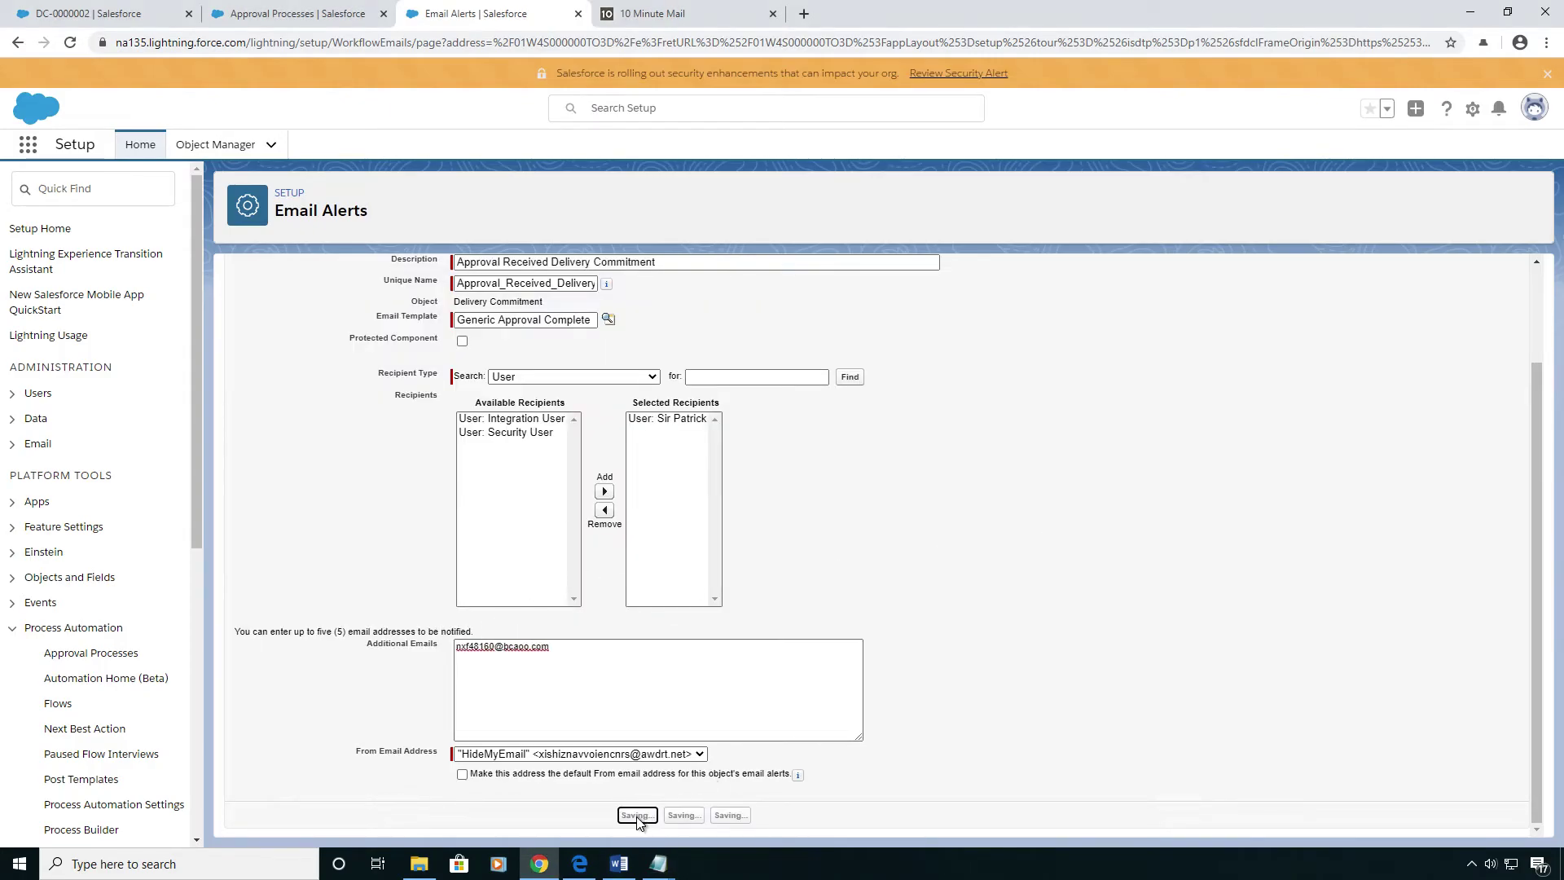
left_click(578, 14)
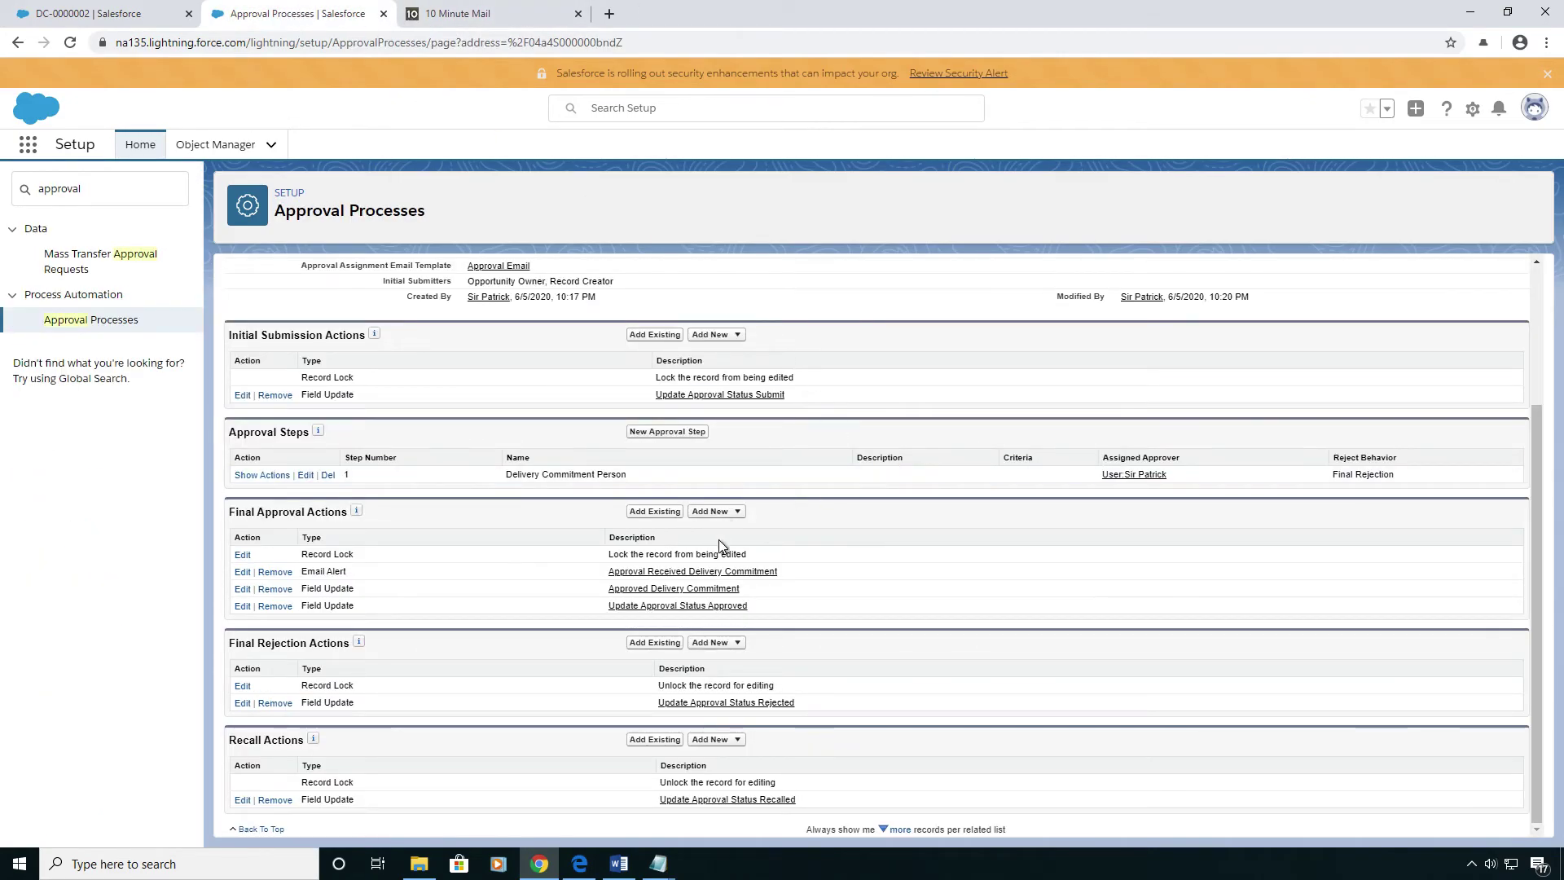
Step: Activate the Delivery Commitment approval process, confirm, and return to the DC-0000002 record
scroll(733, 513, "up", 2)
left_click(762, 349)
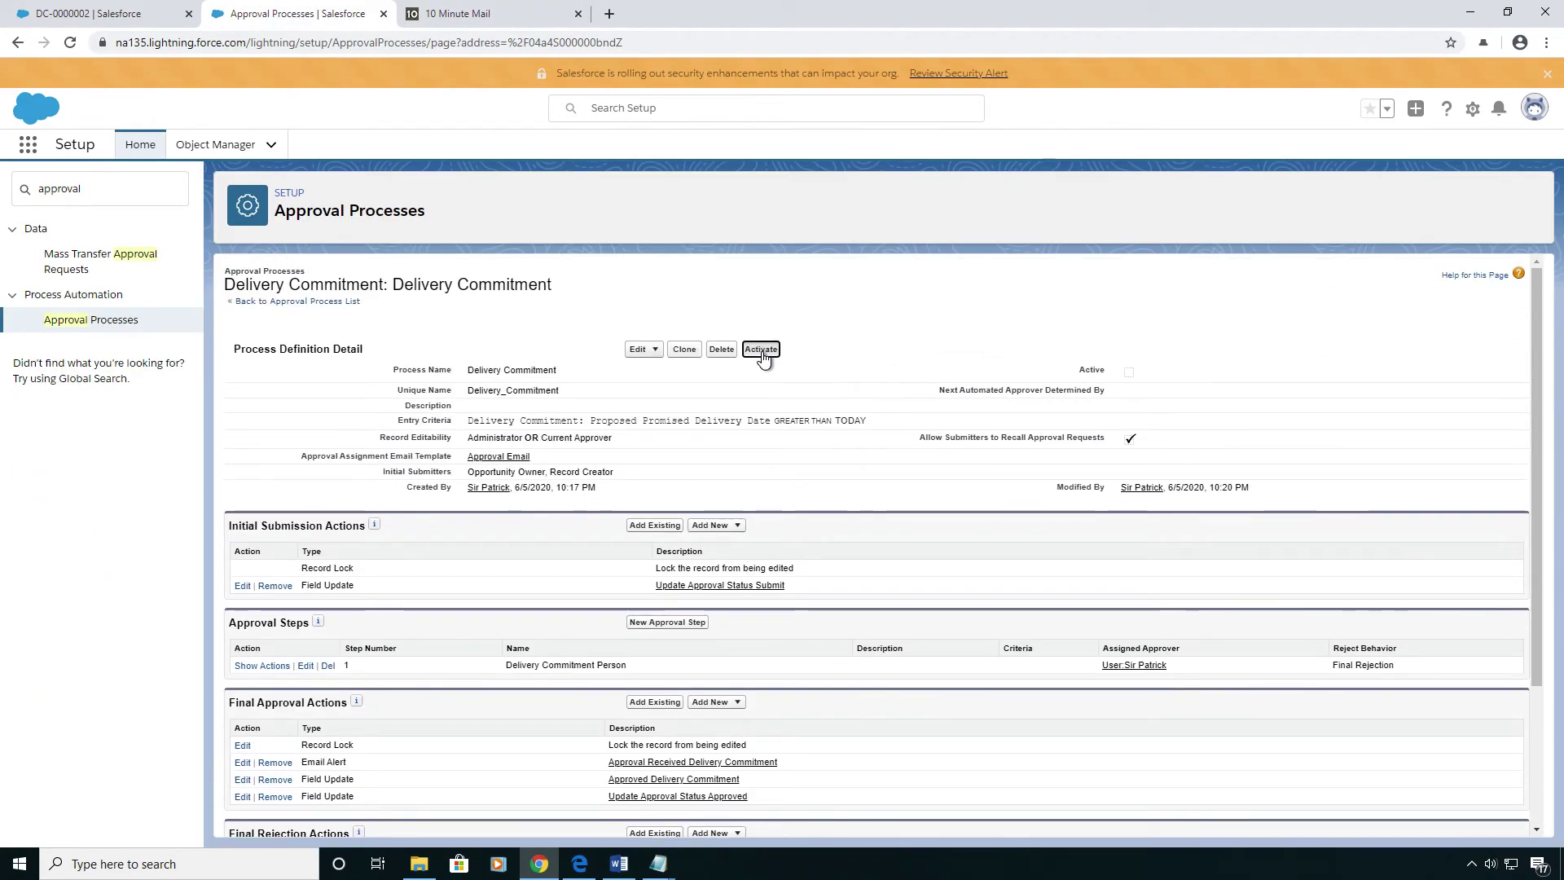
left_click(862, 166)
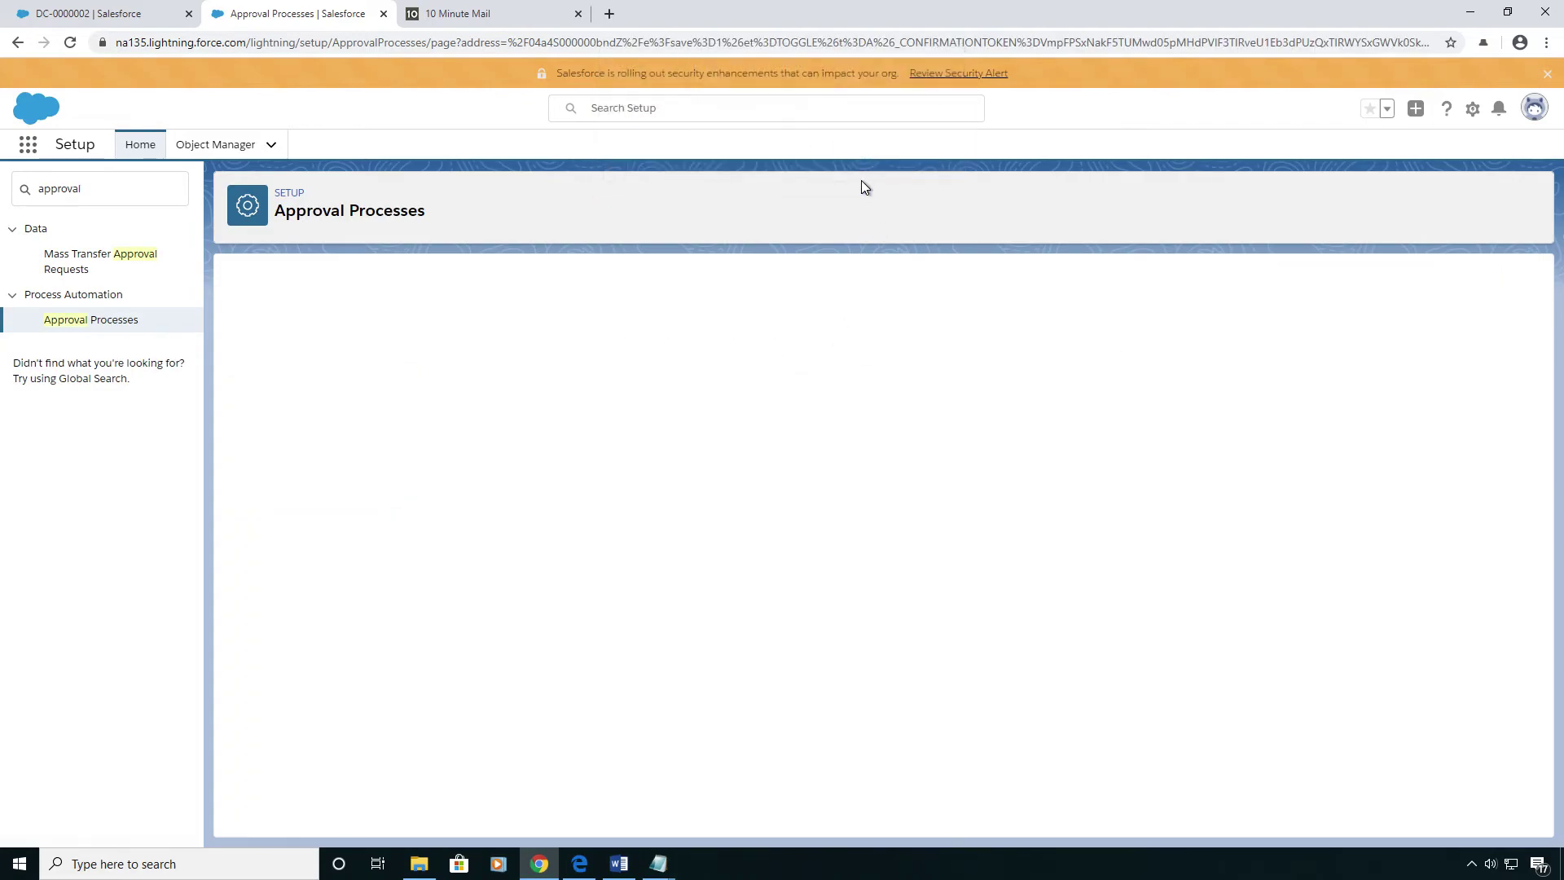
left_click(94, 14)
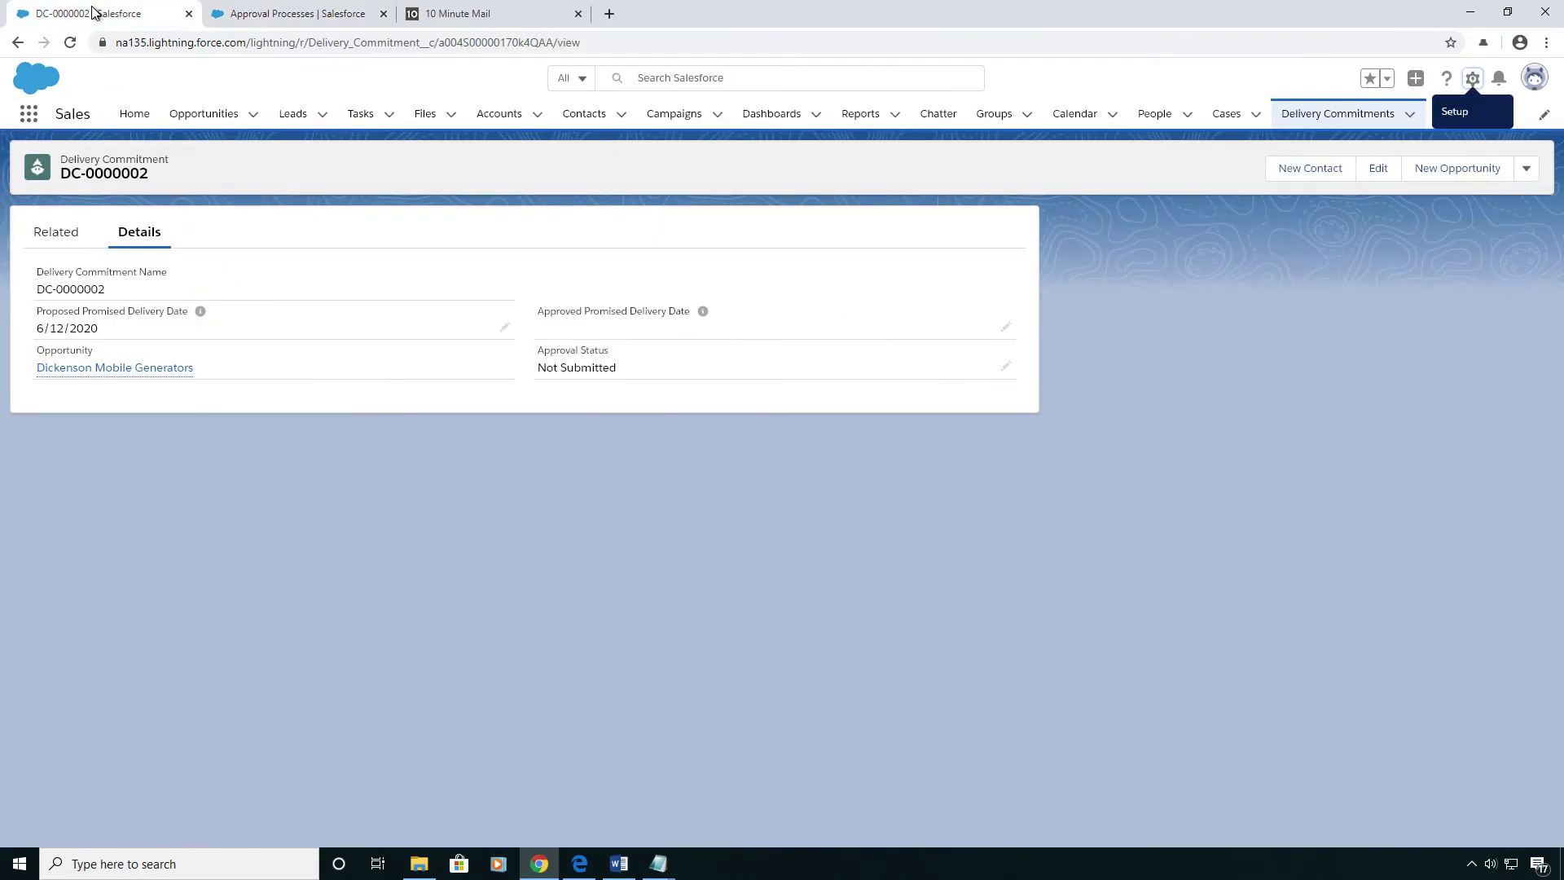
Step: Refresh DC-0000002 and submit it for approval with the comment 'please'
left_click(70, 42)
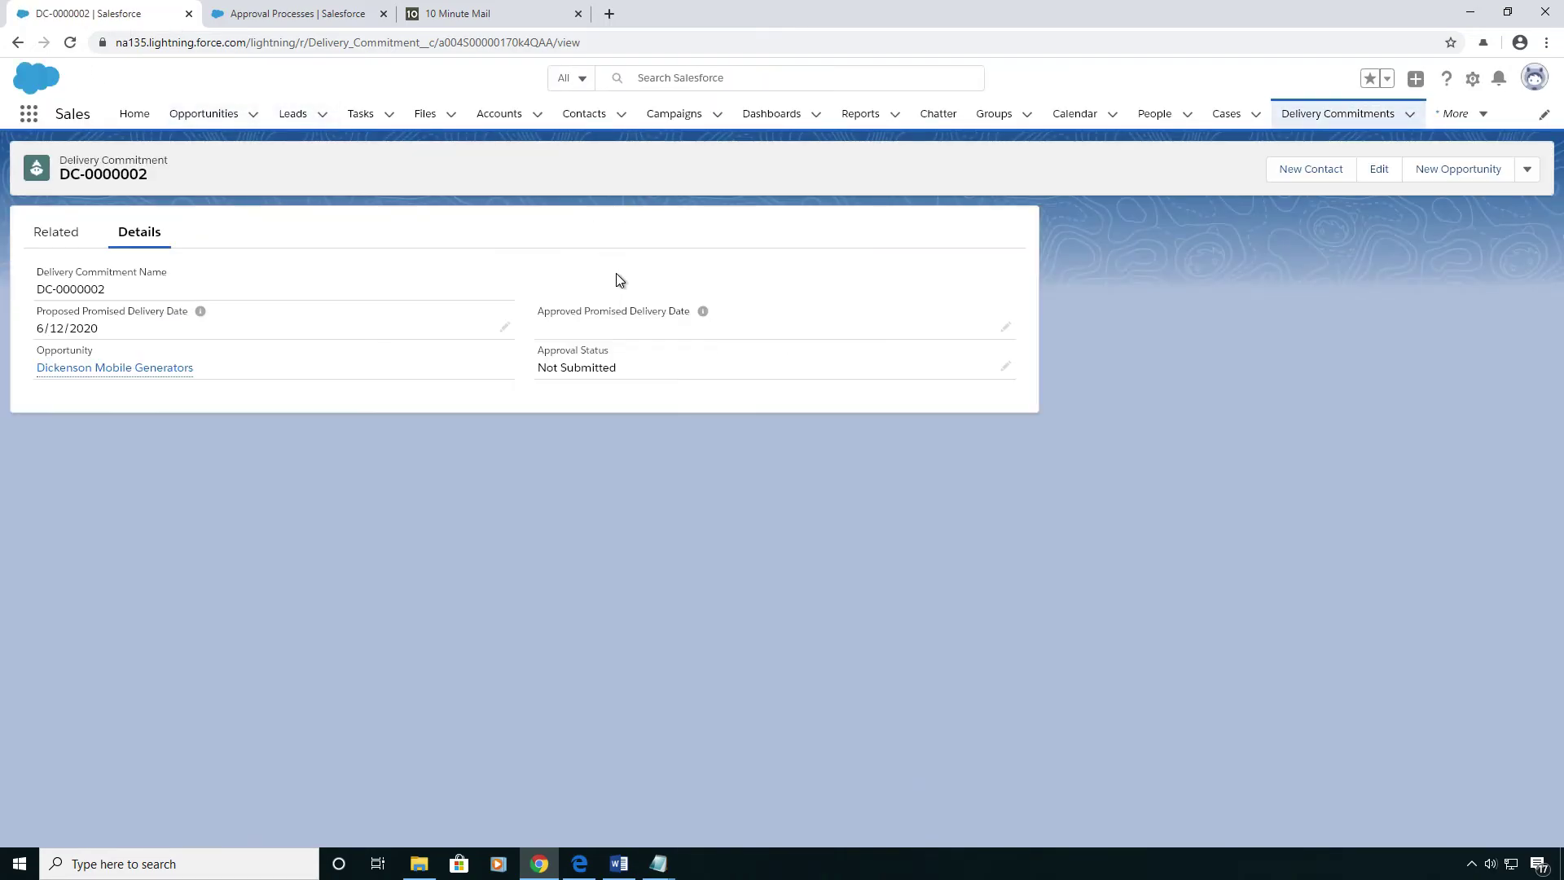
left_click(1526, 168)
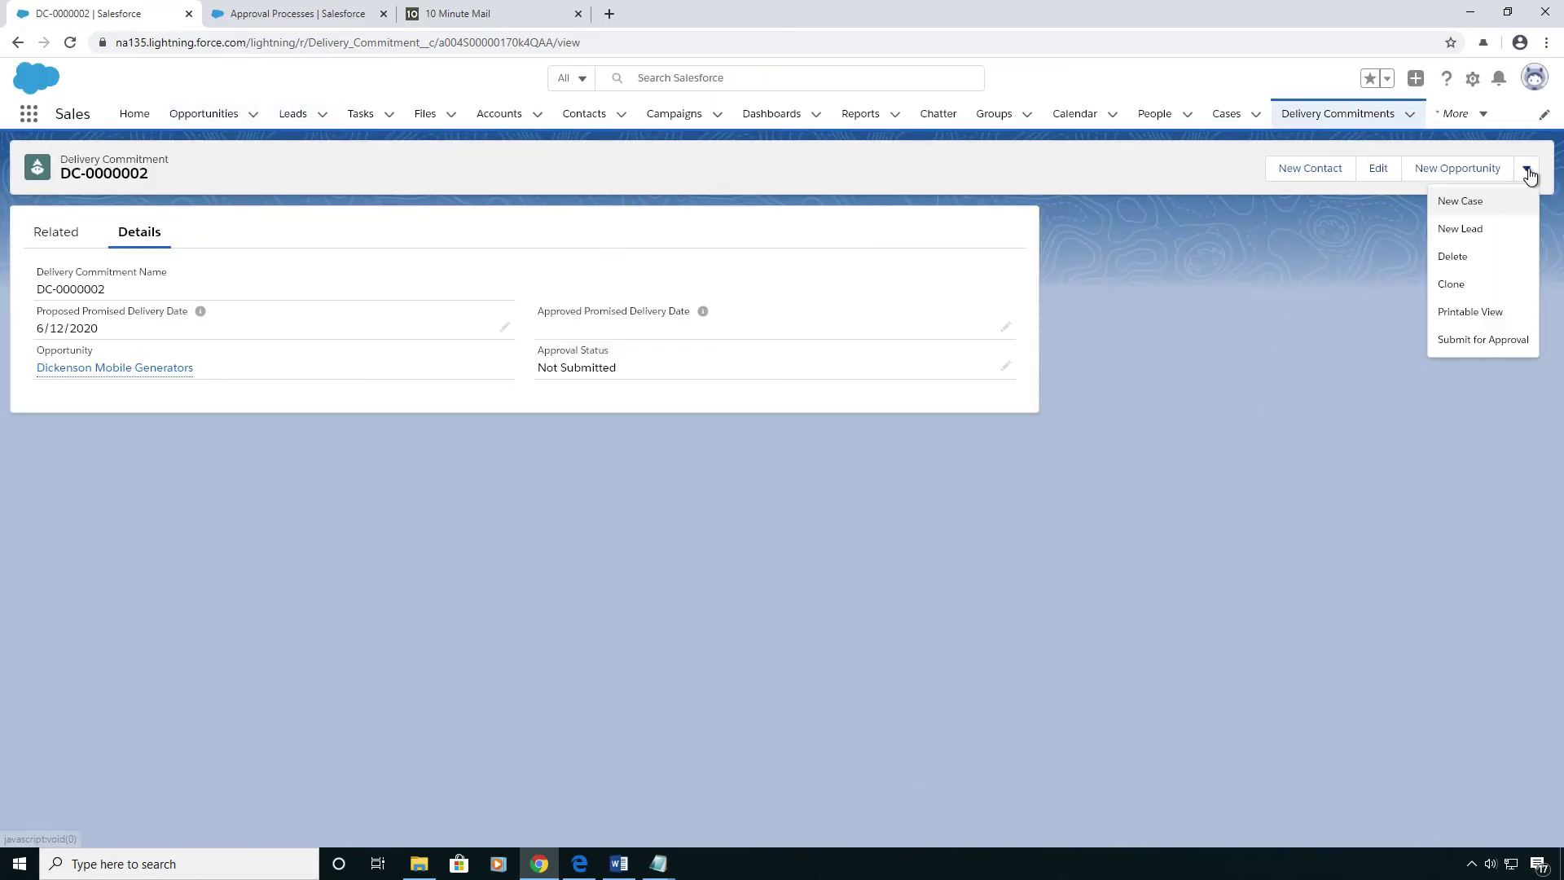
left_click(1470, 342)
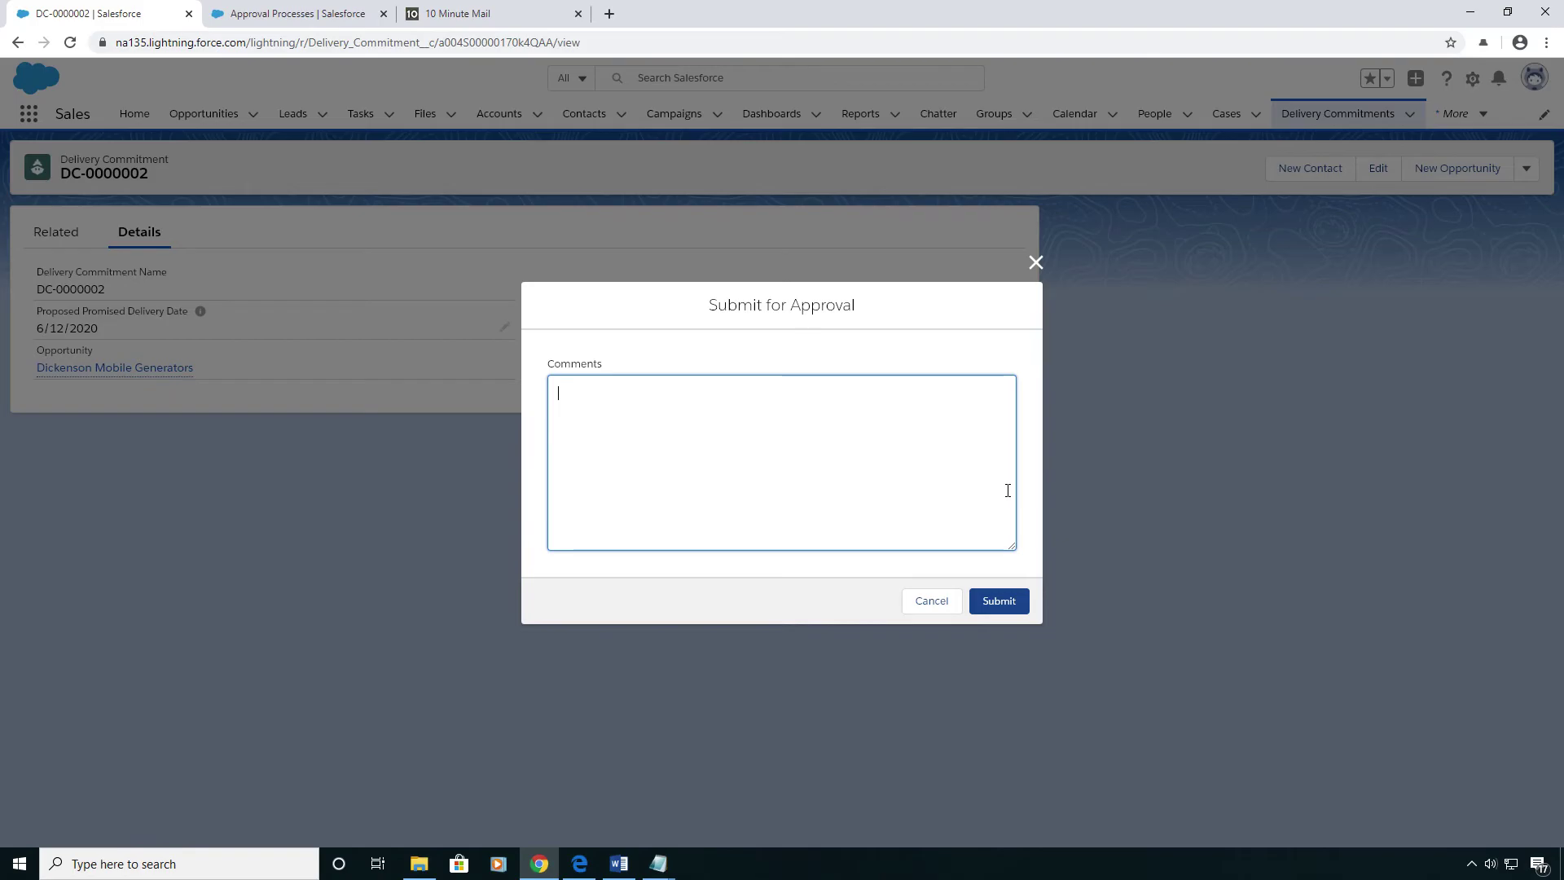
type("please")
left_click(1000, 602)
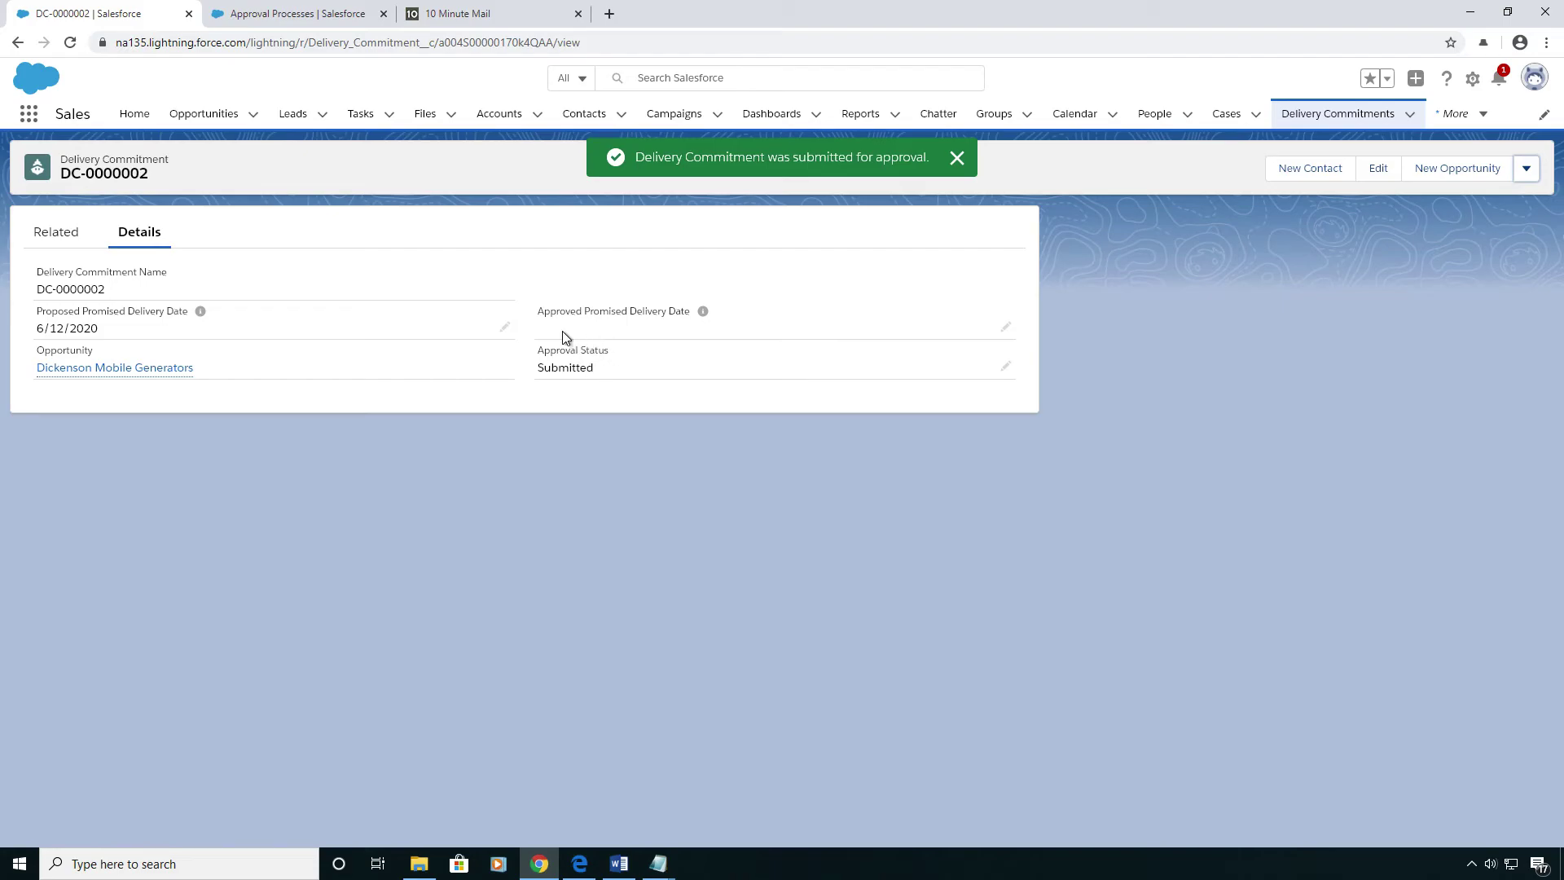
Step: Approve the pending request from the approval history, then view the record's details
left_click(61, 233)
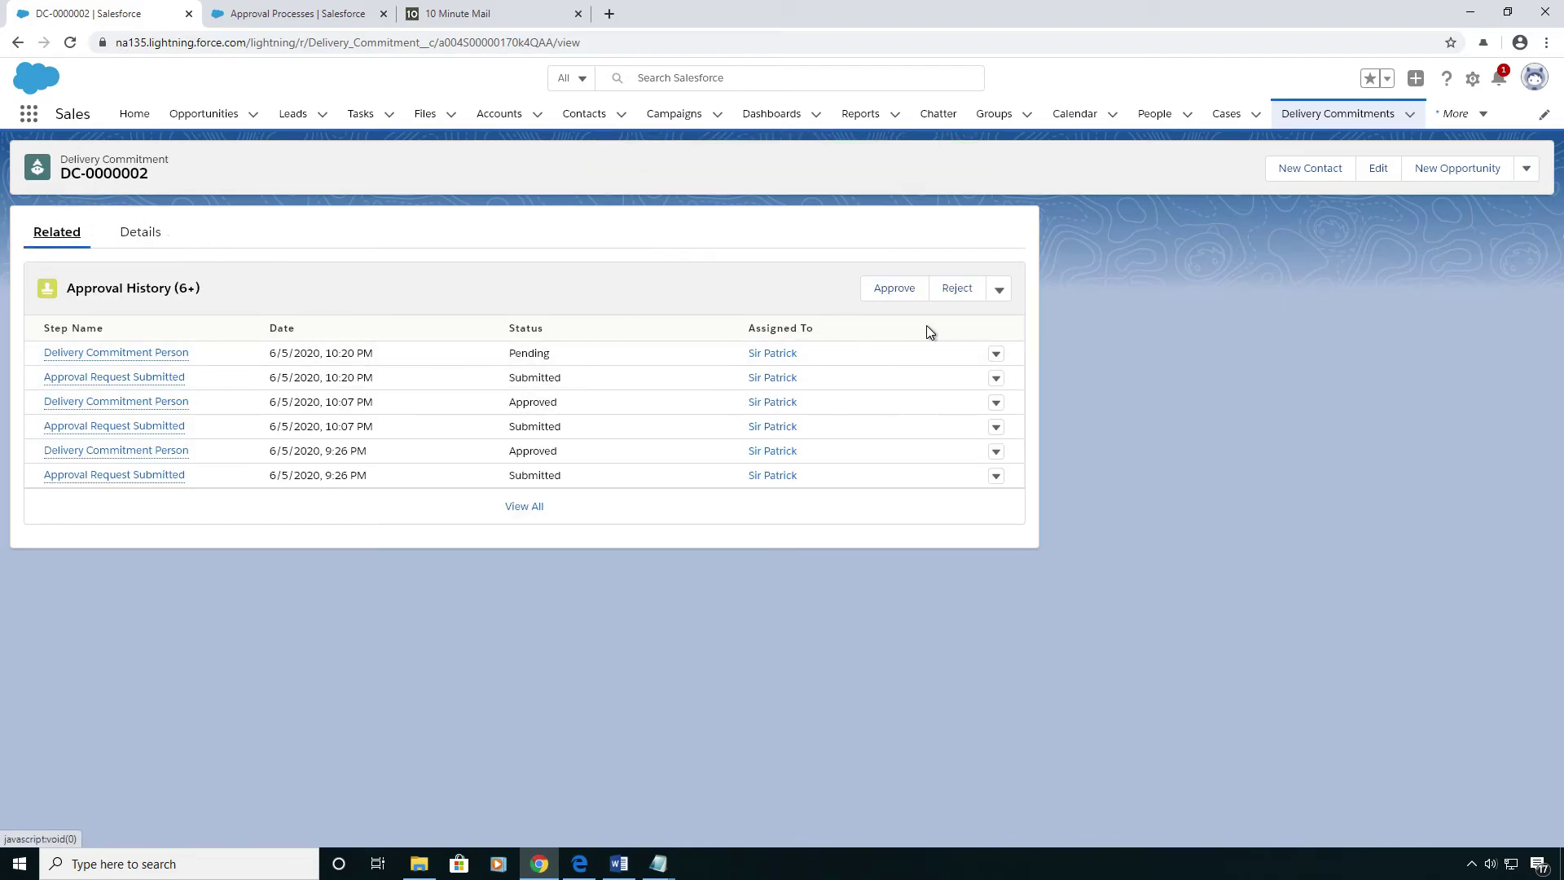
left_click(994, 295)
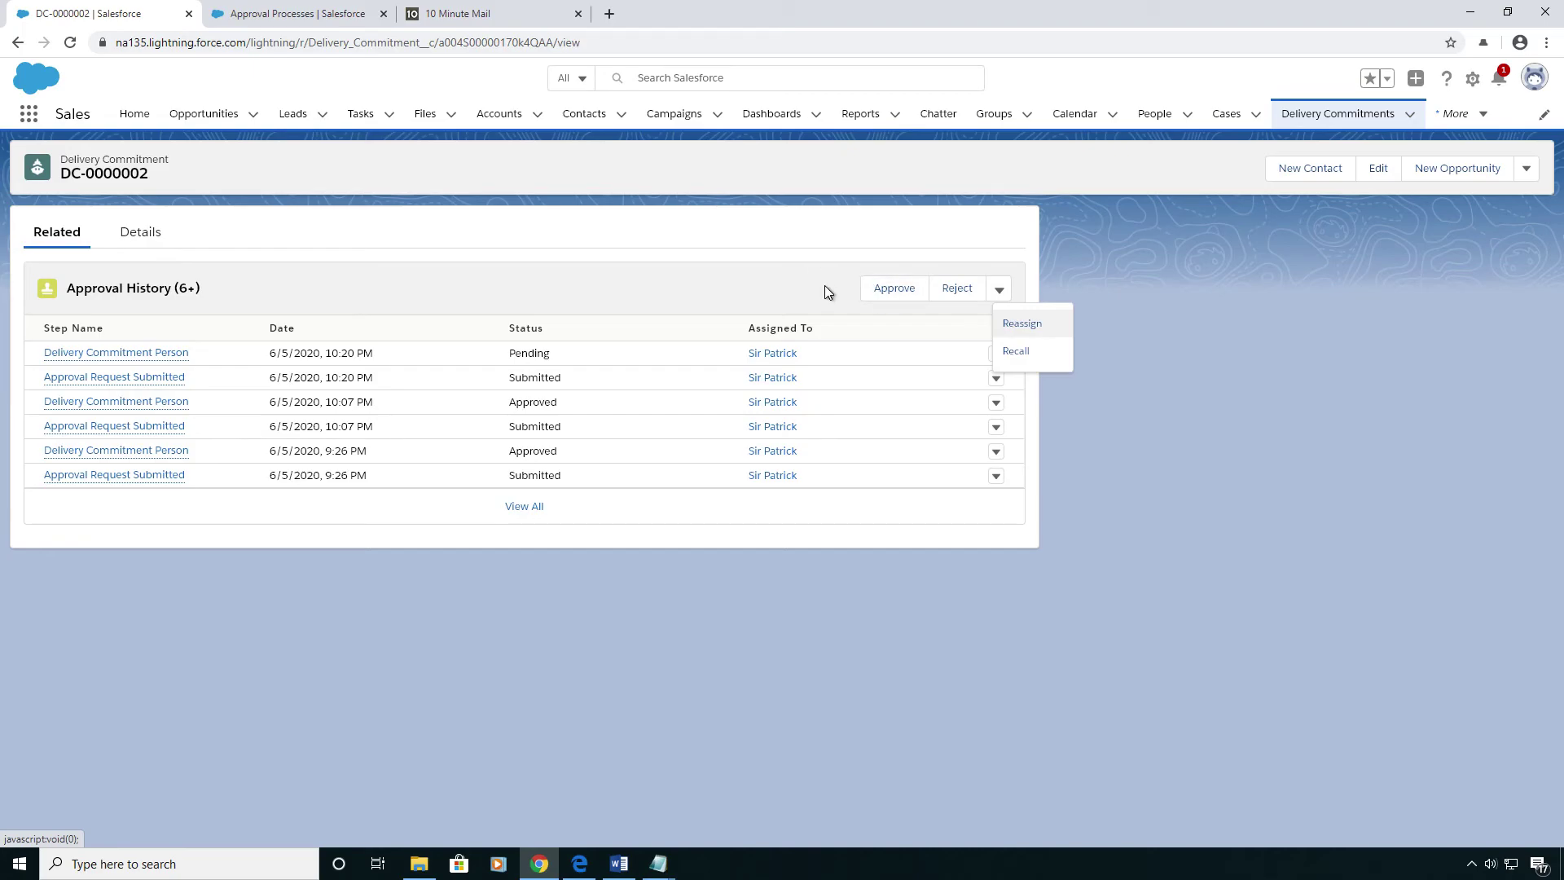
left_click(896, 290)
left_click(901, 289)
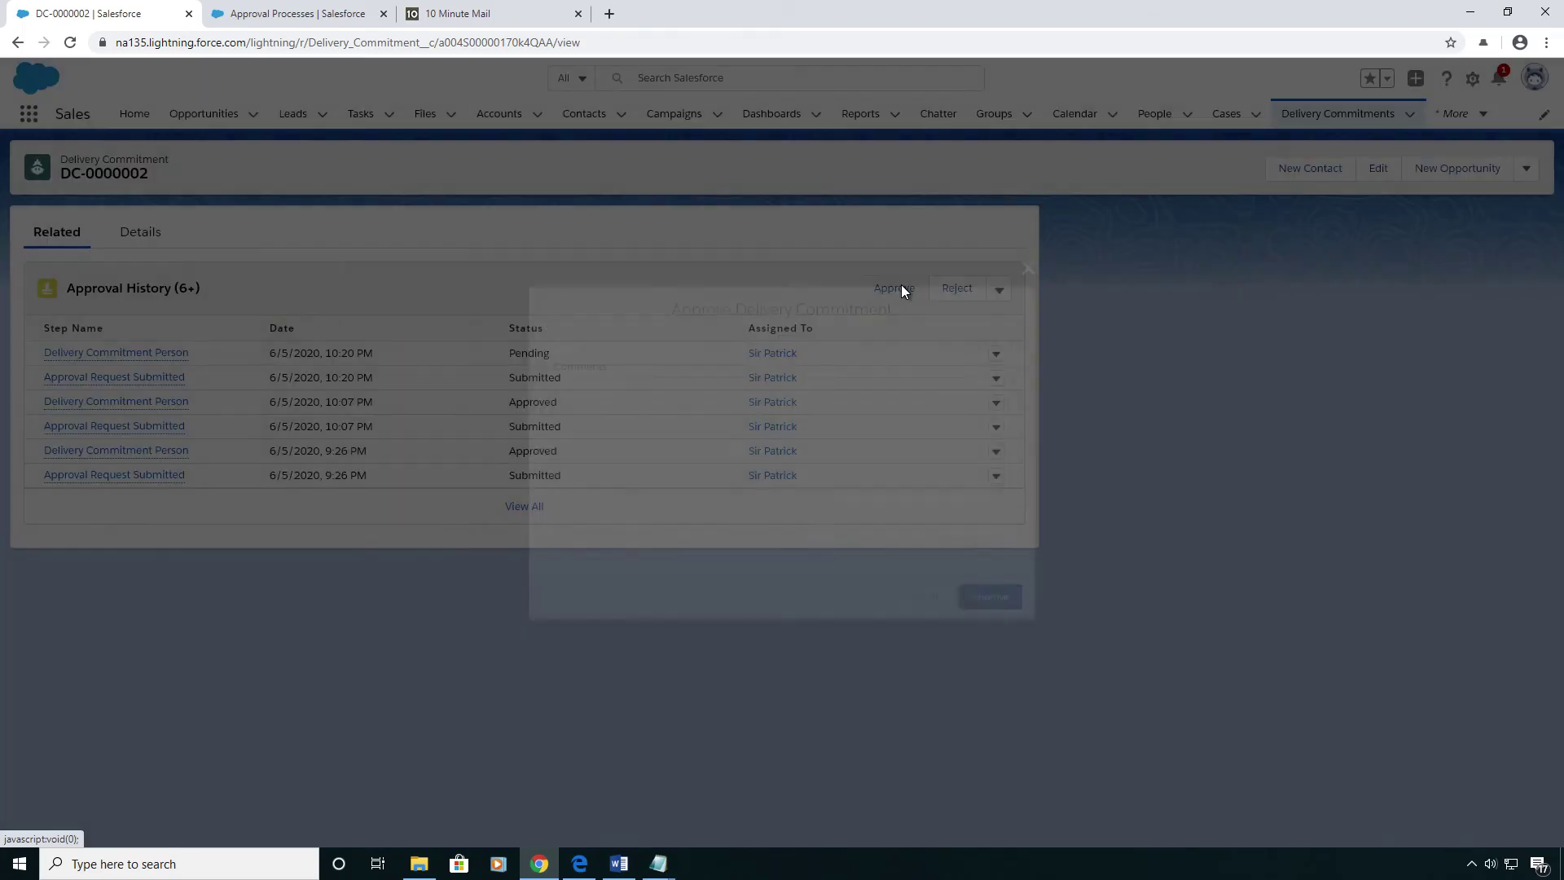
left_click(1015, 604)
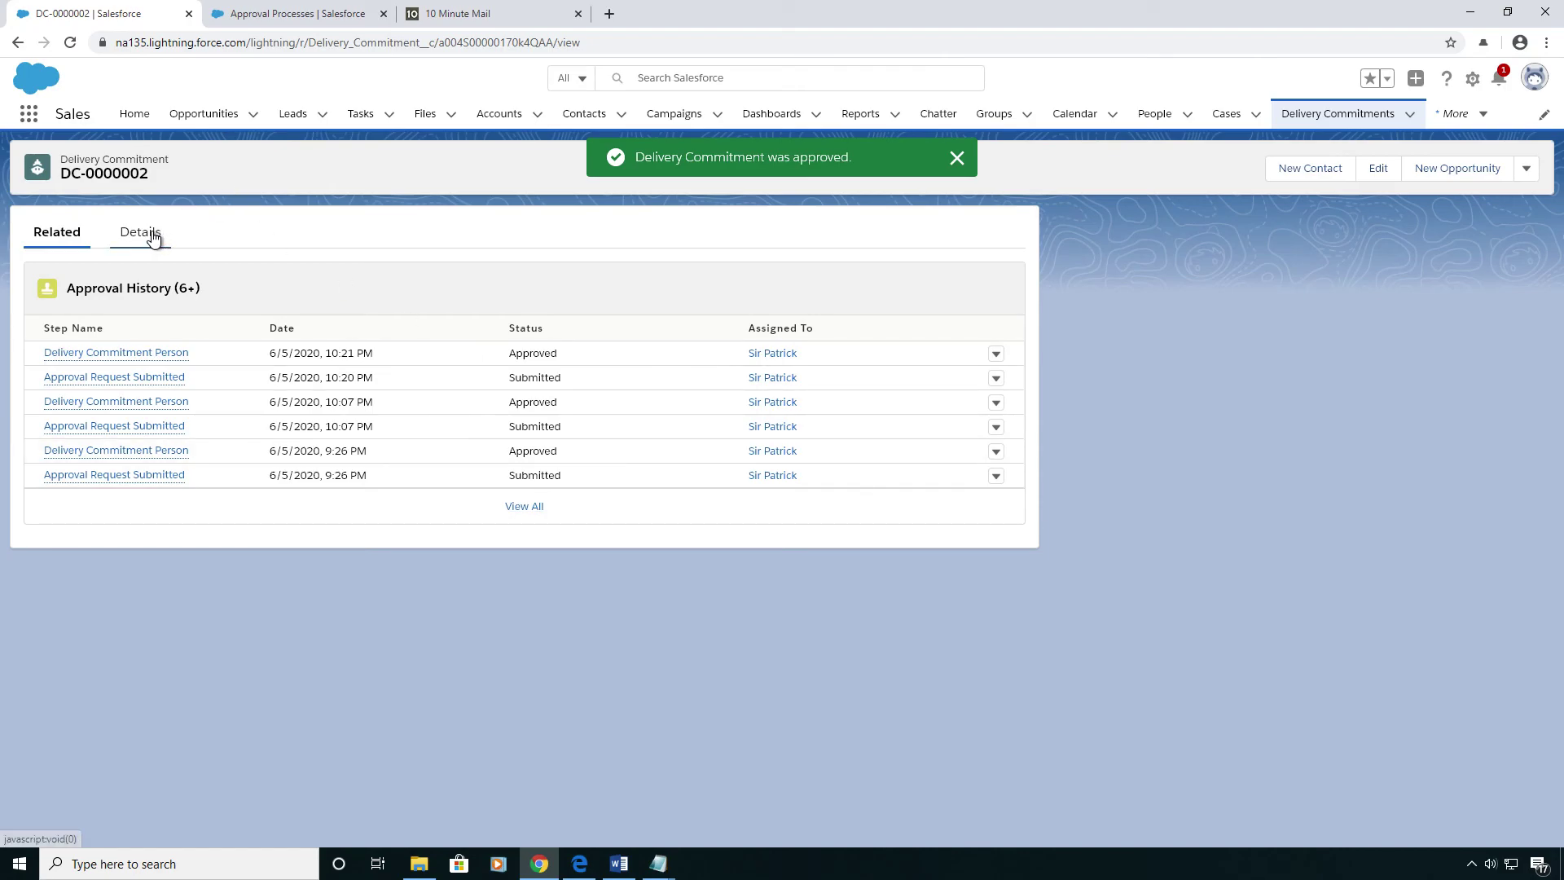
left_click(153, 237)
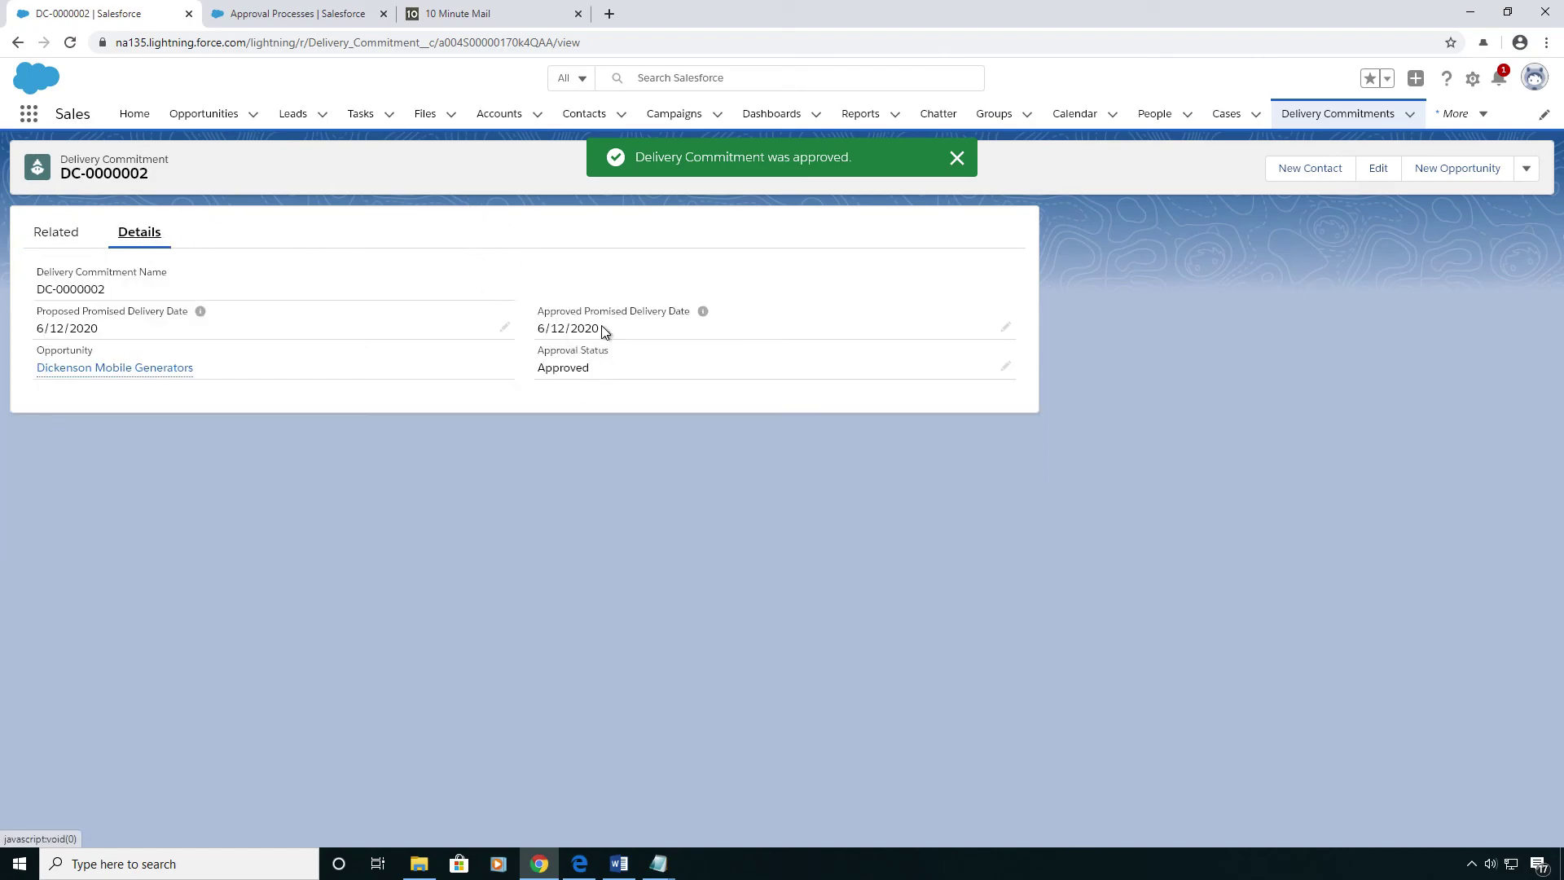
Step: Read the Delivery Commitment Approved email, select its record link, and return to DC-0000002
left_click(487, 14)
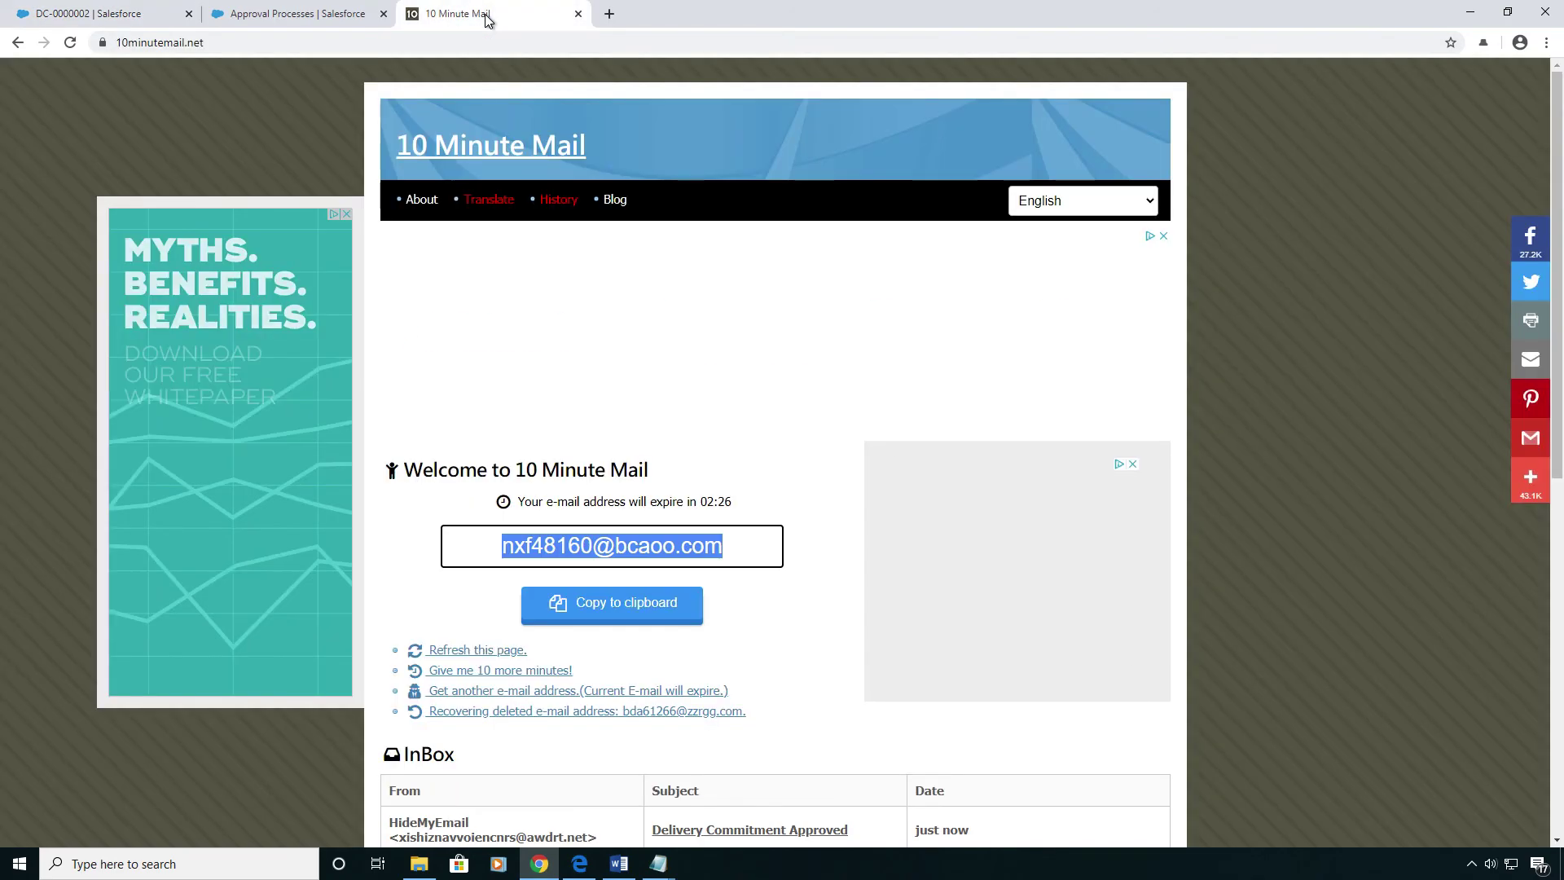
scroll(917, 535, "down", 2)
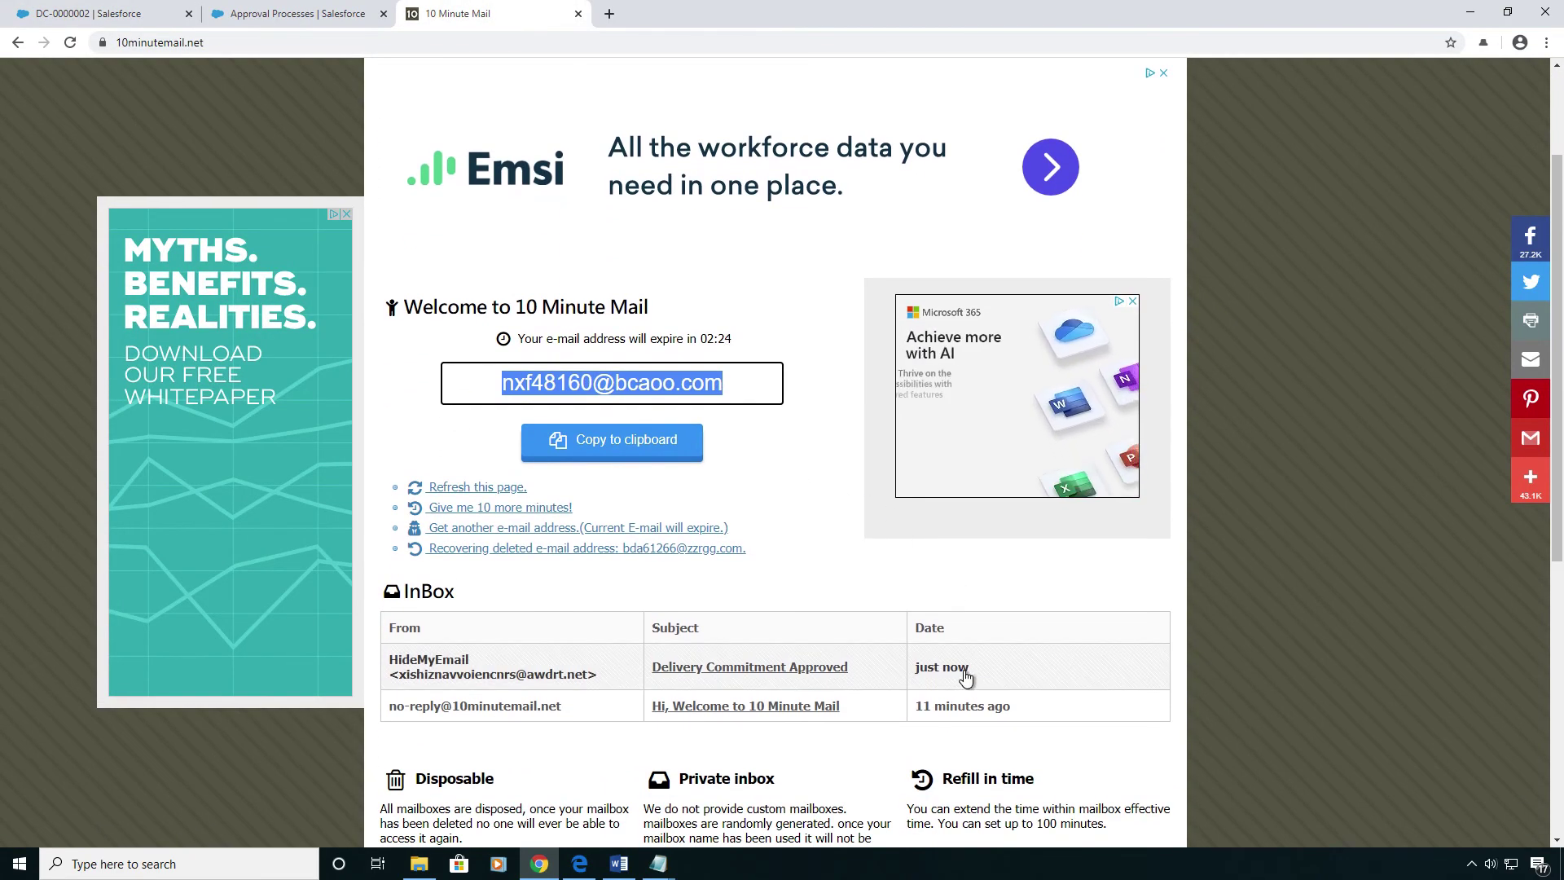
left_click(681, 666)
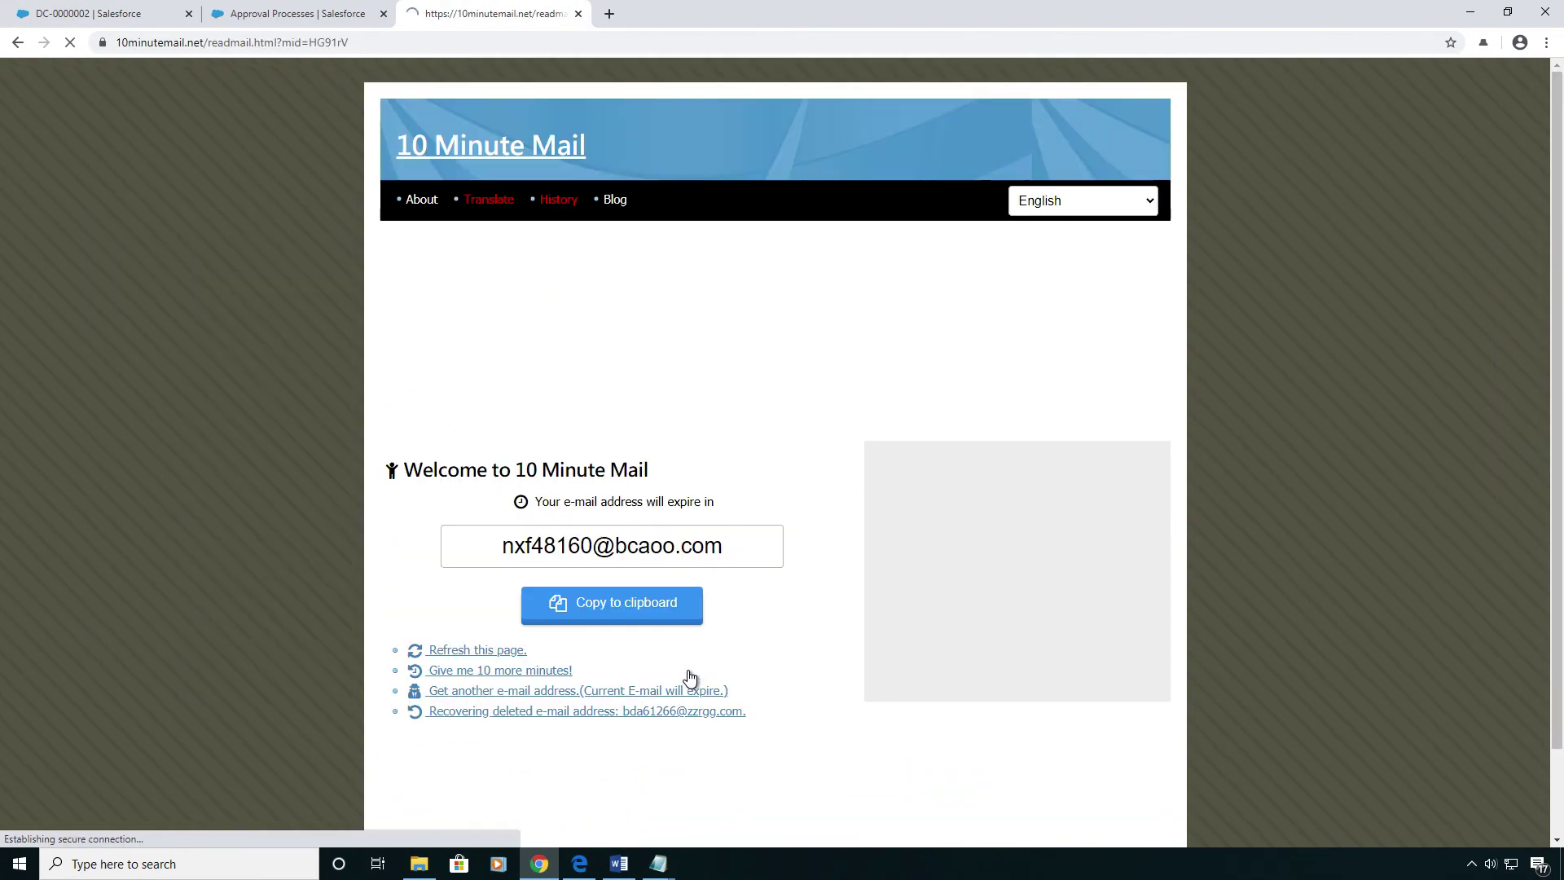
scroll(777, 415, "down", 4)
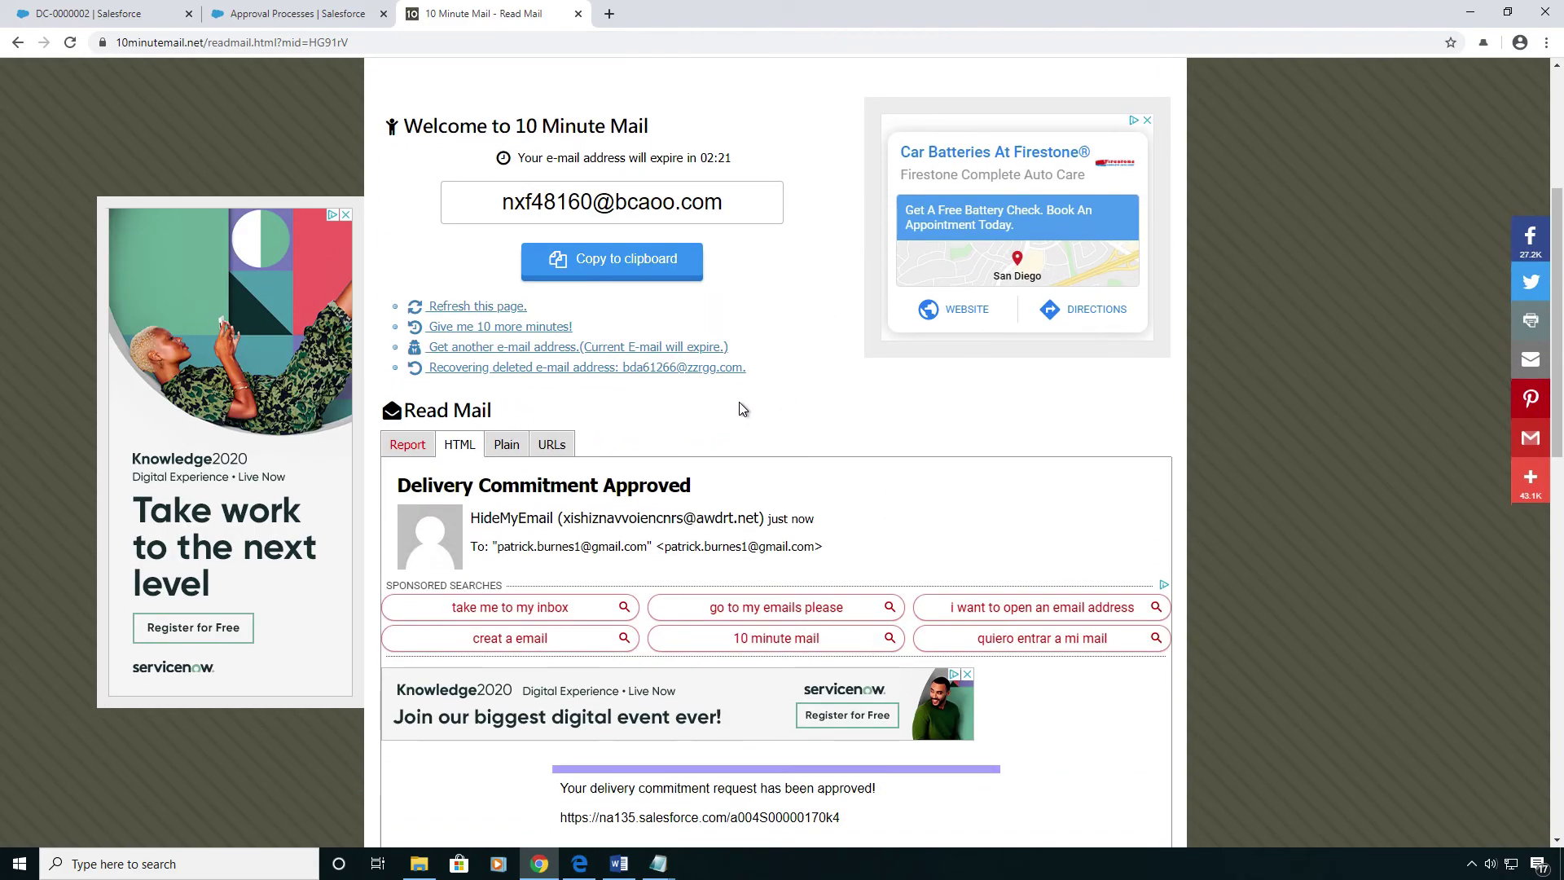
scroll(733, 415, "down", 2)
scroll(727, 427, "down", 3)
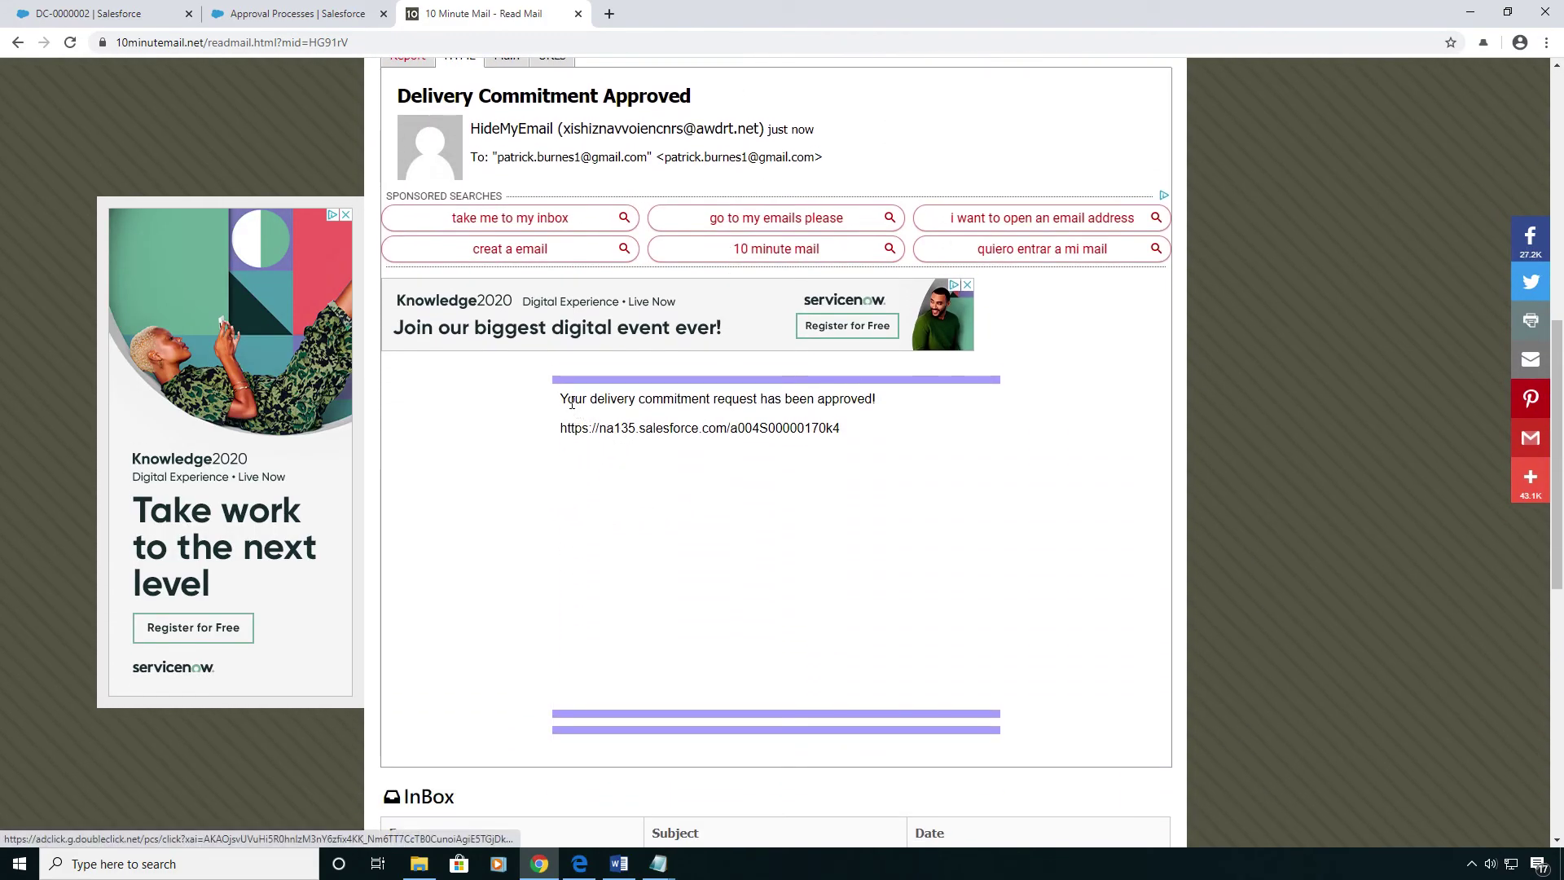
left_click_drag(567, 398, 884, 398)
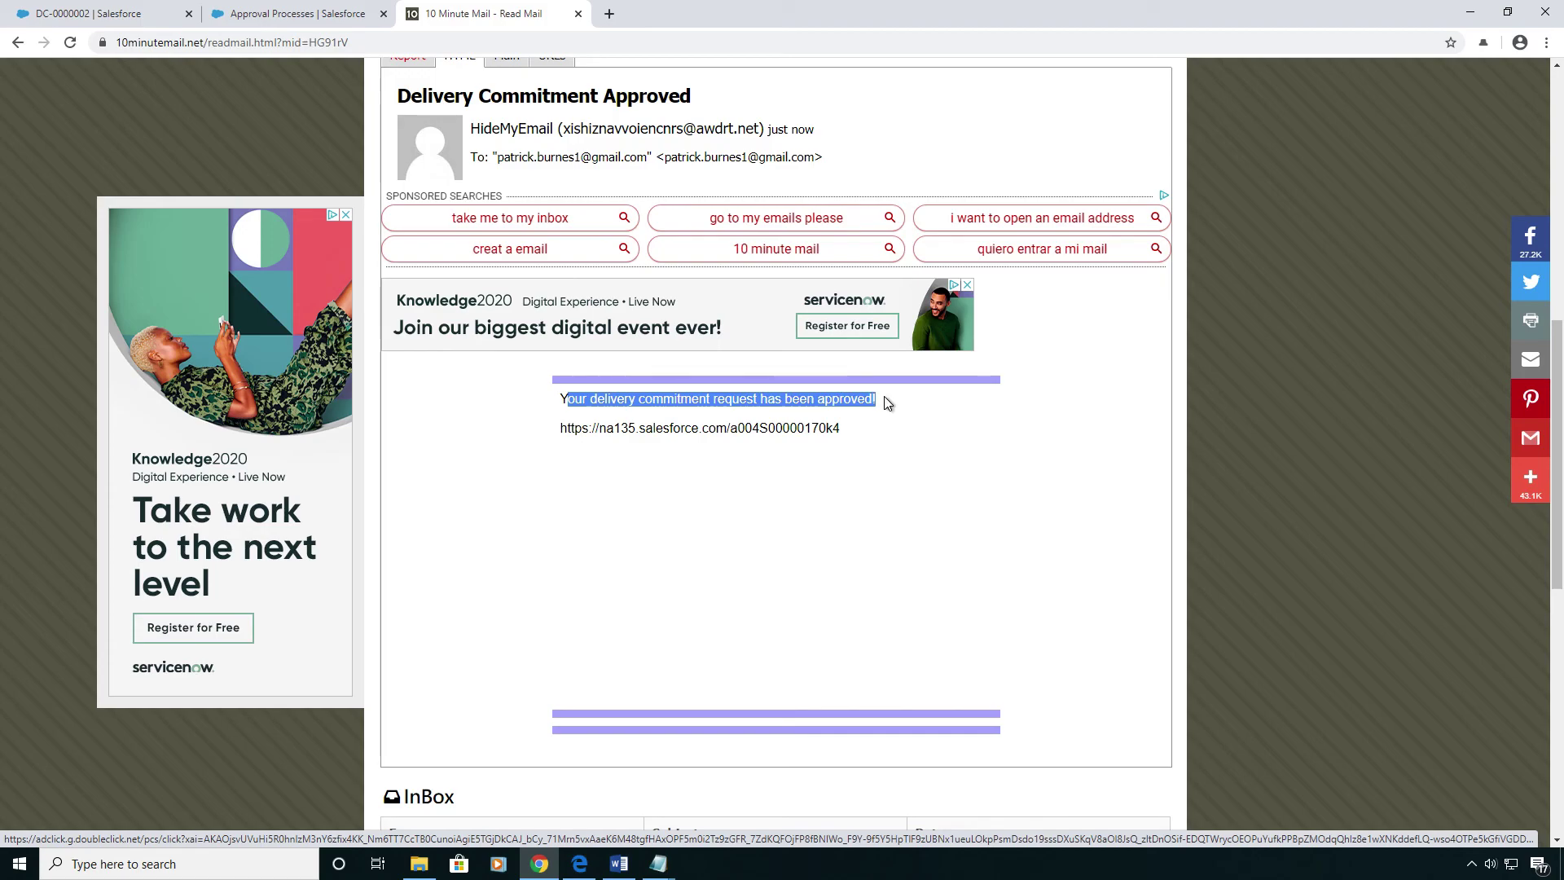
left_click(847, 427)
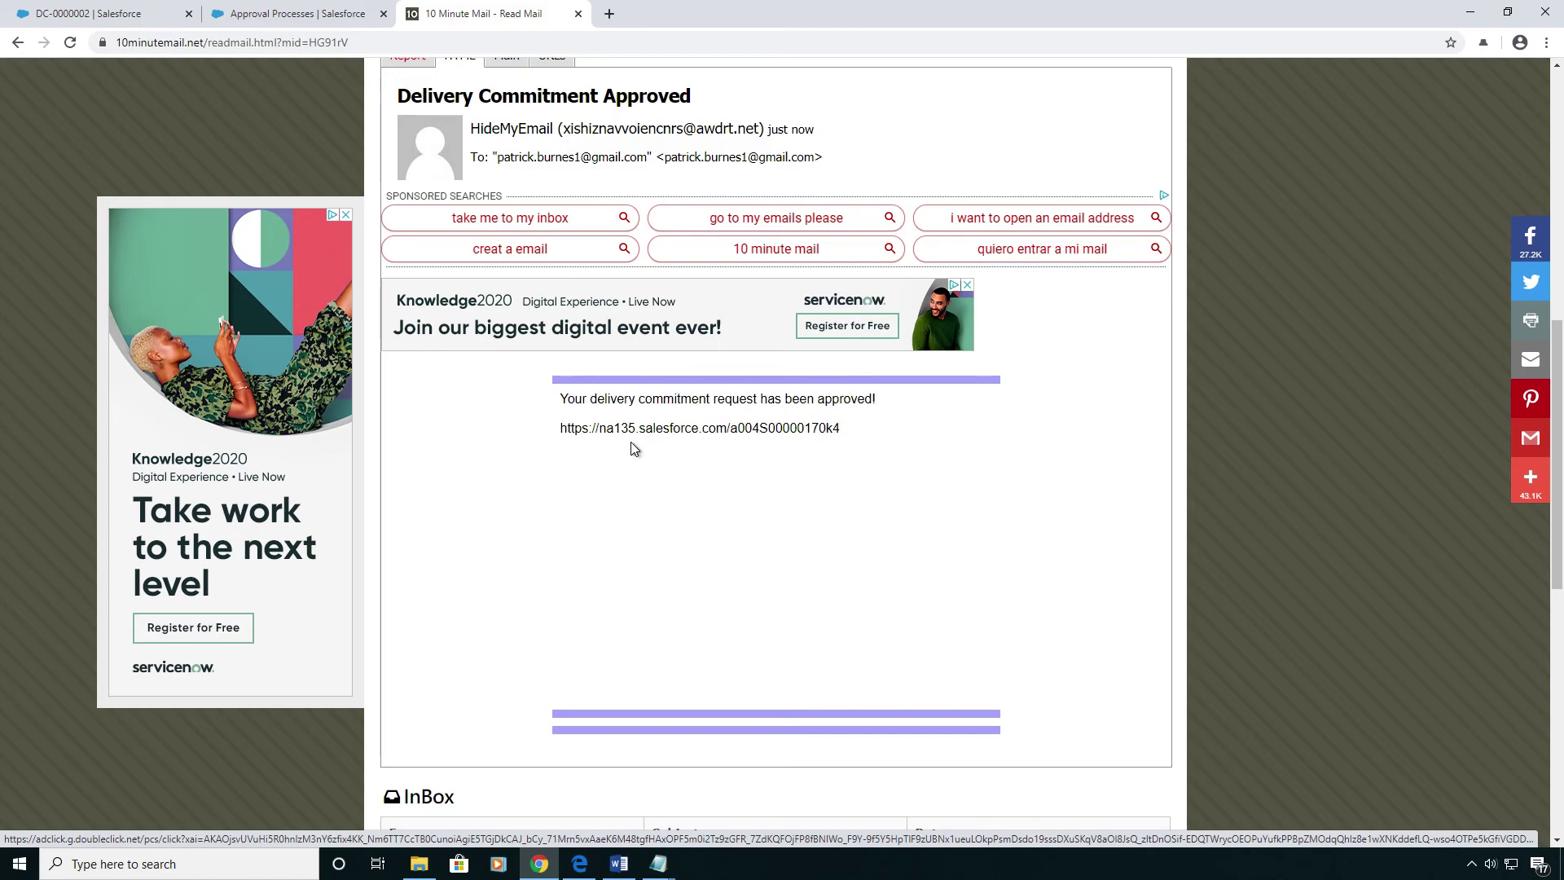
left_click_drag(840, 430, 557, 430)
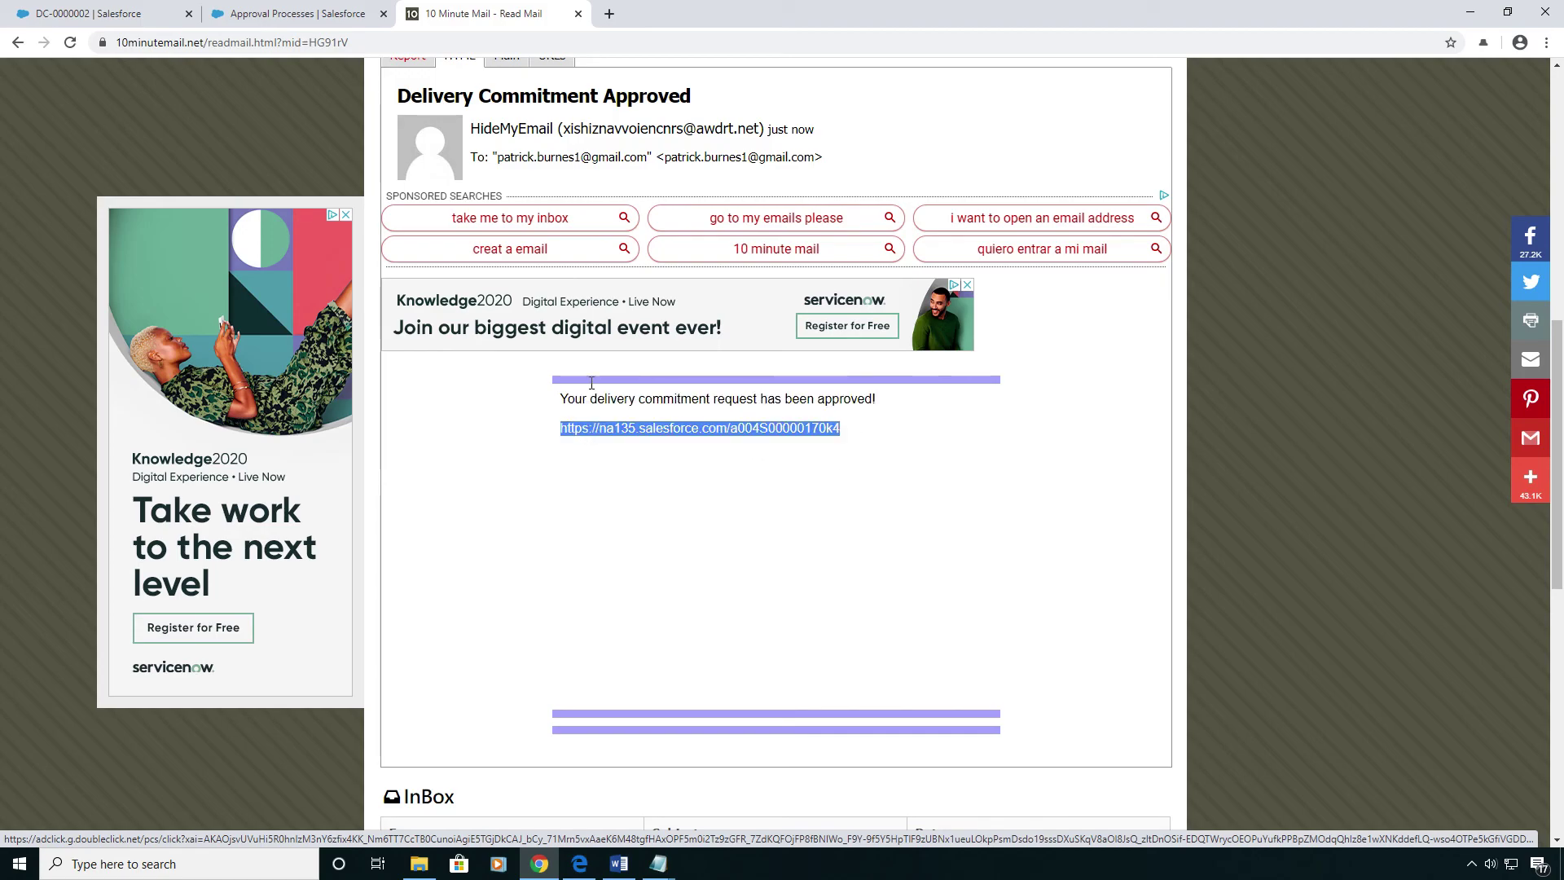
left_click(301, 14)
left_click(131, 13)
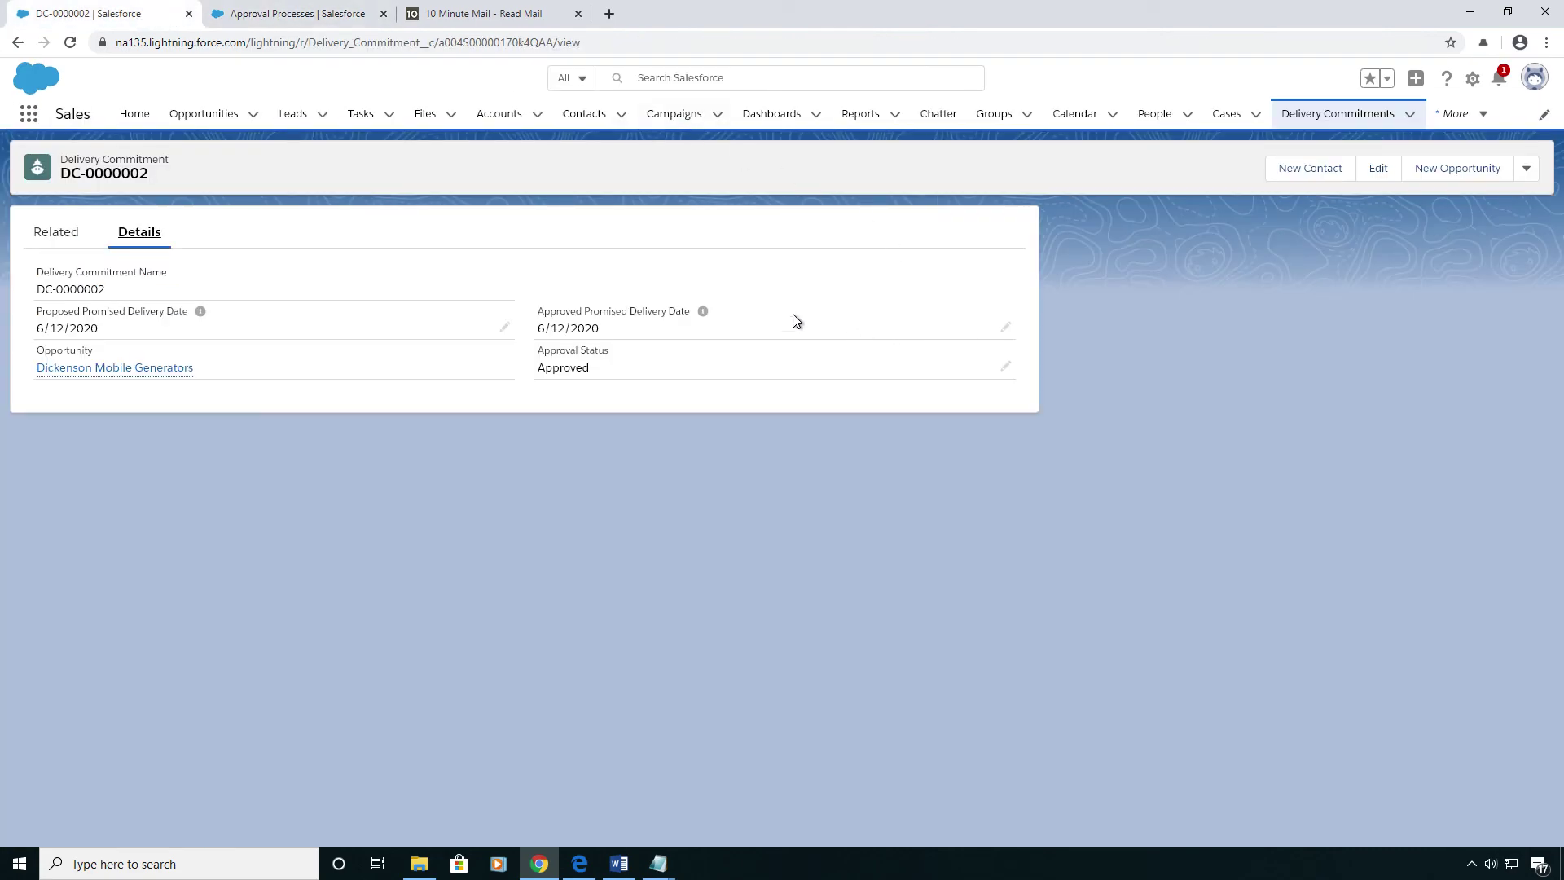